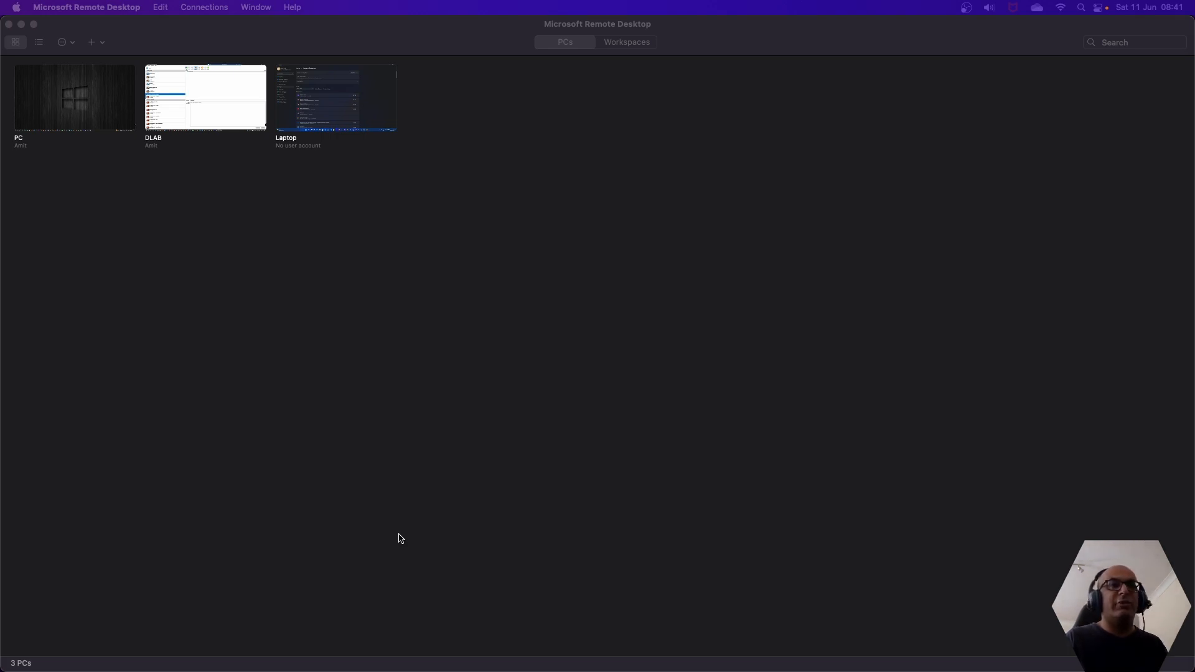
- Connect to the saved remote computer 'PC' and launch VirtualBox from its taskbar
mouse_move(64, 90)
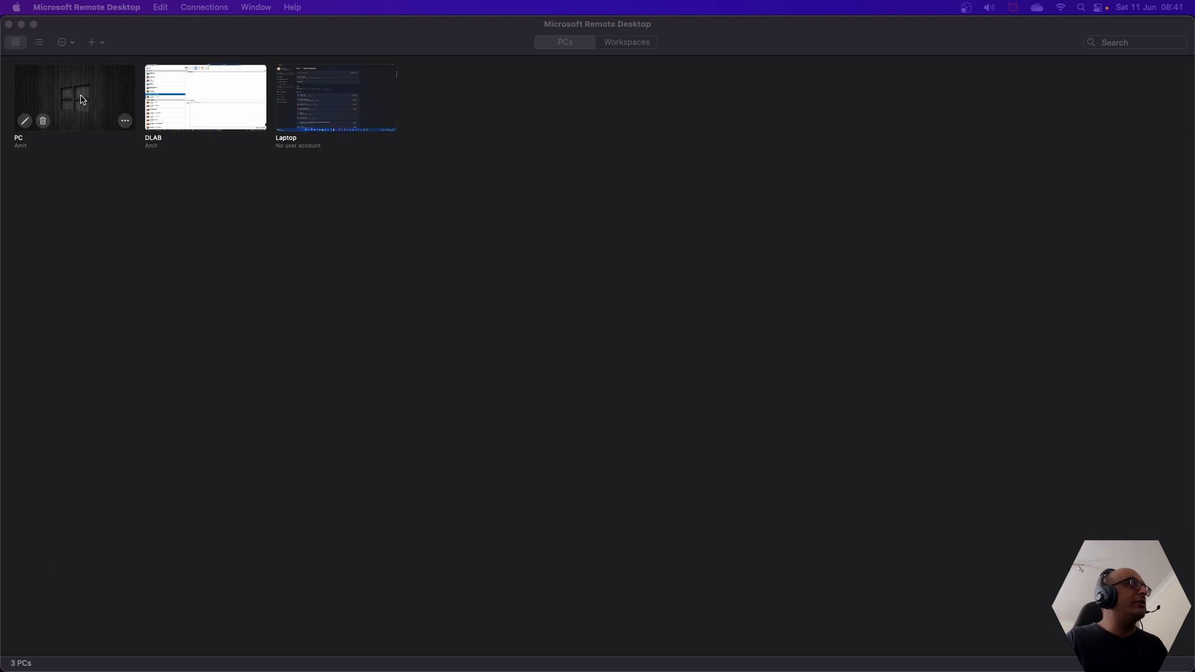
click(236, 20)
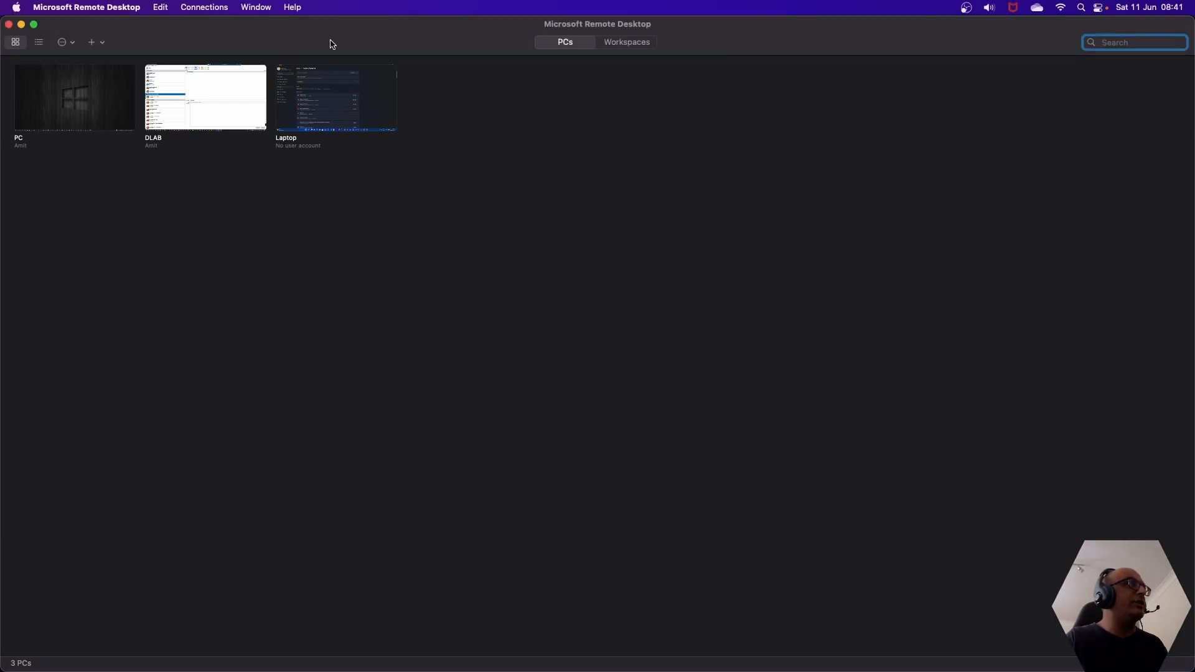
double_click(131, 129)
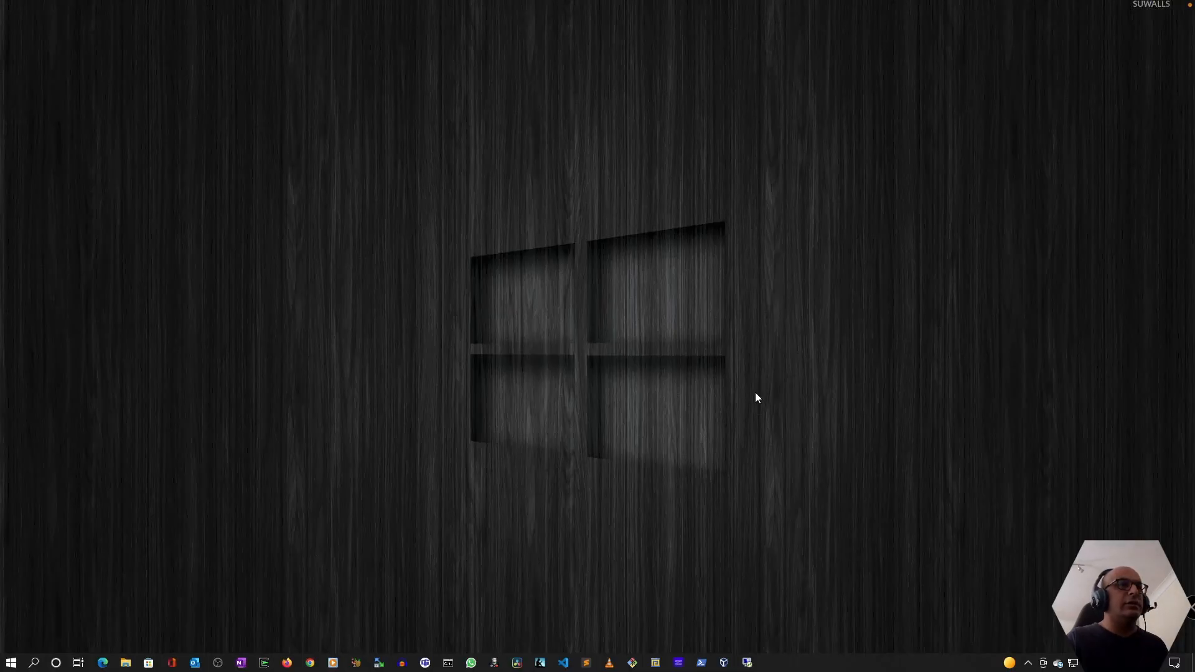
click(724, 662)
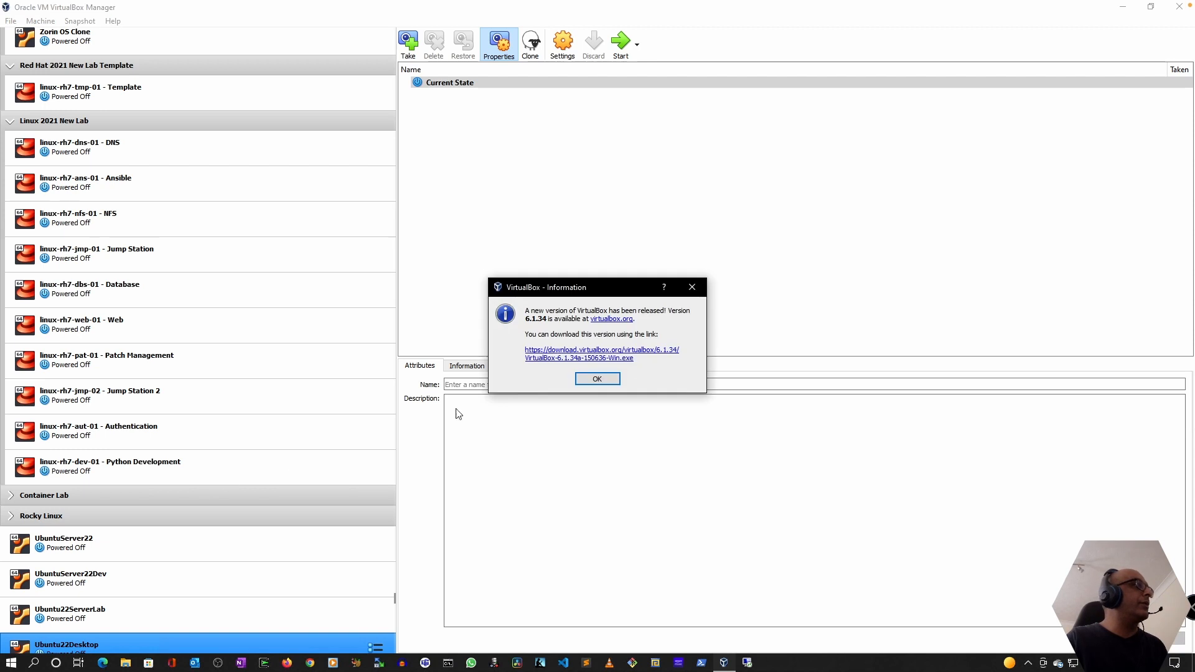
- Dismiss the new-version notice and collapse the Desktop VMS group
click(598, 379)
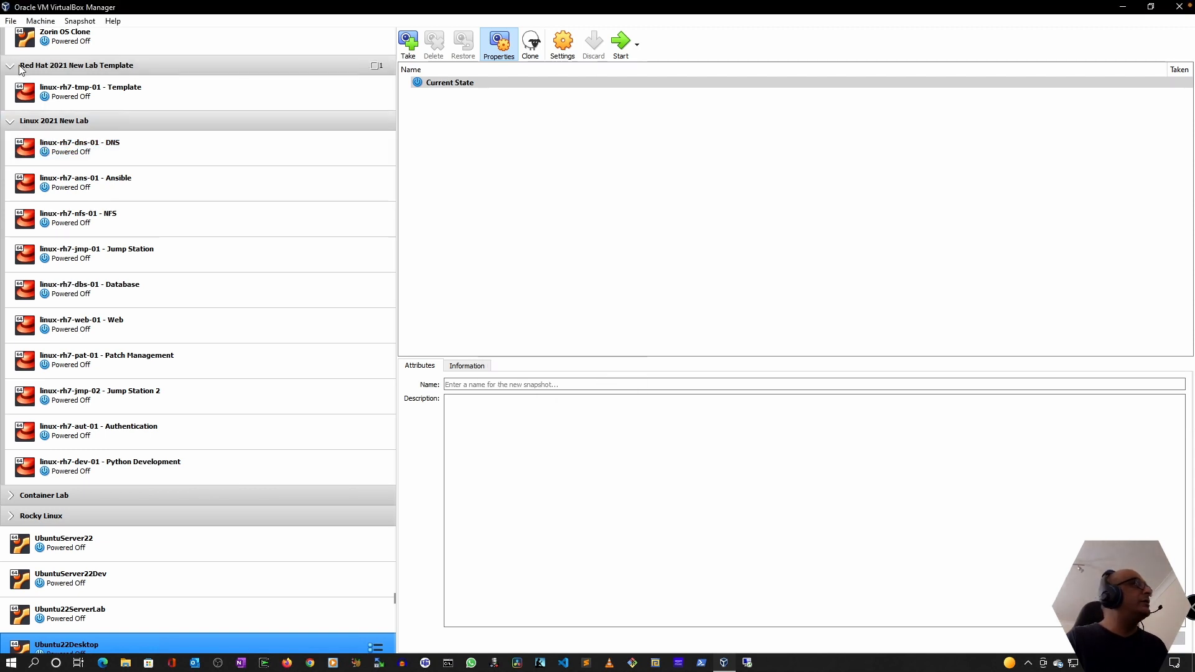
scroll(129, 110, up, 3)
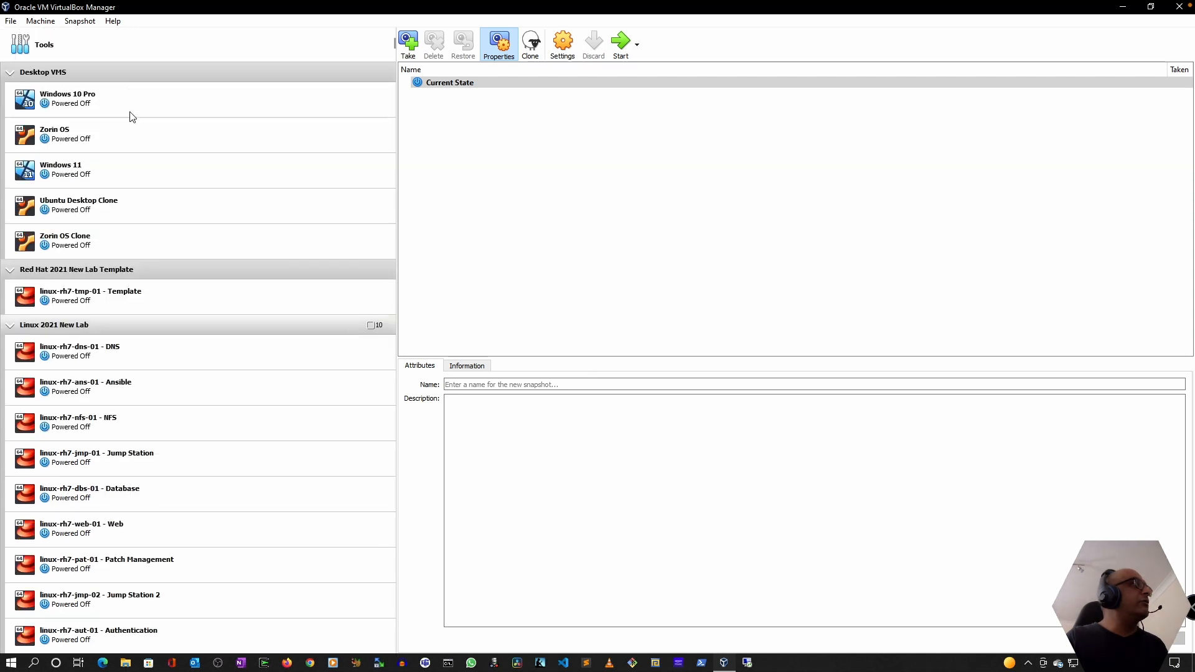
click(131, 116)
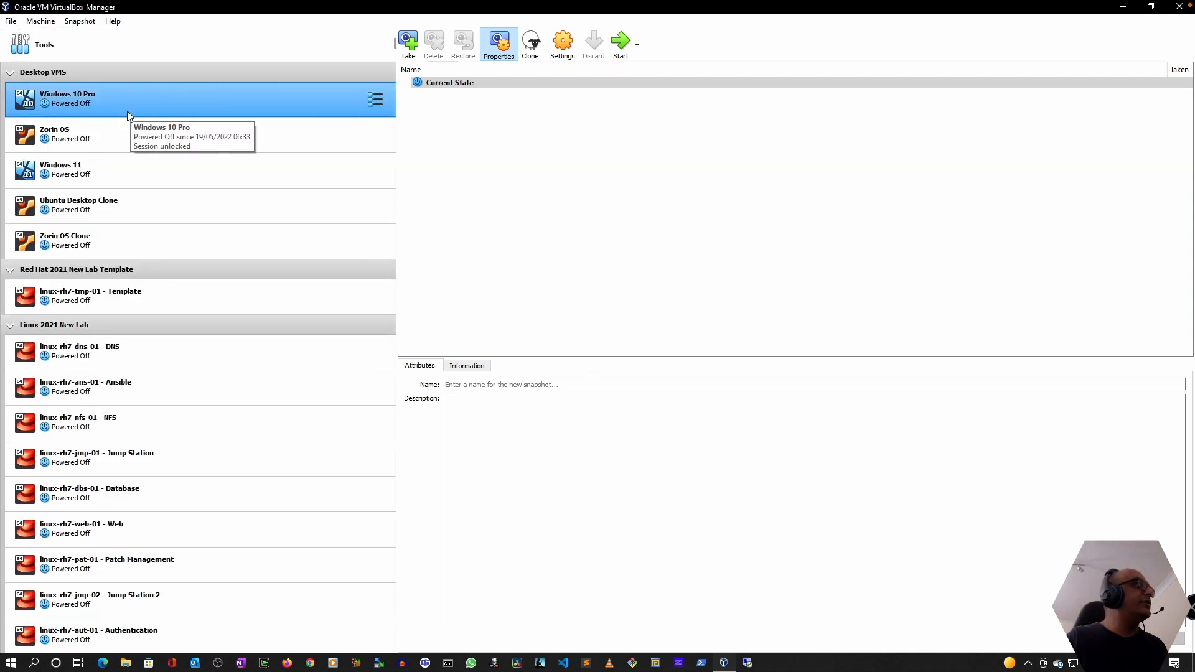
click(24, 73)
double_click(24, 73)
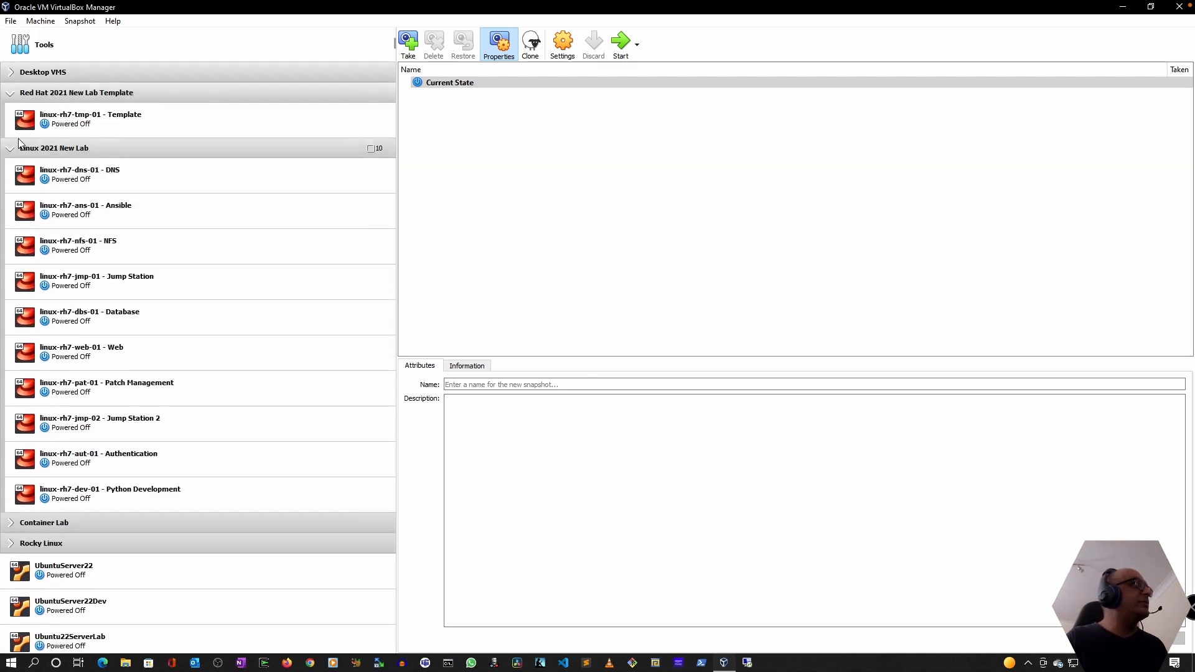
- Collapse the Red Hat 2021, Linux 2021 and Rocky Linux groups and show the Tools welcome page
click(15, 94)
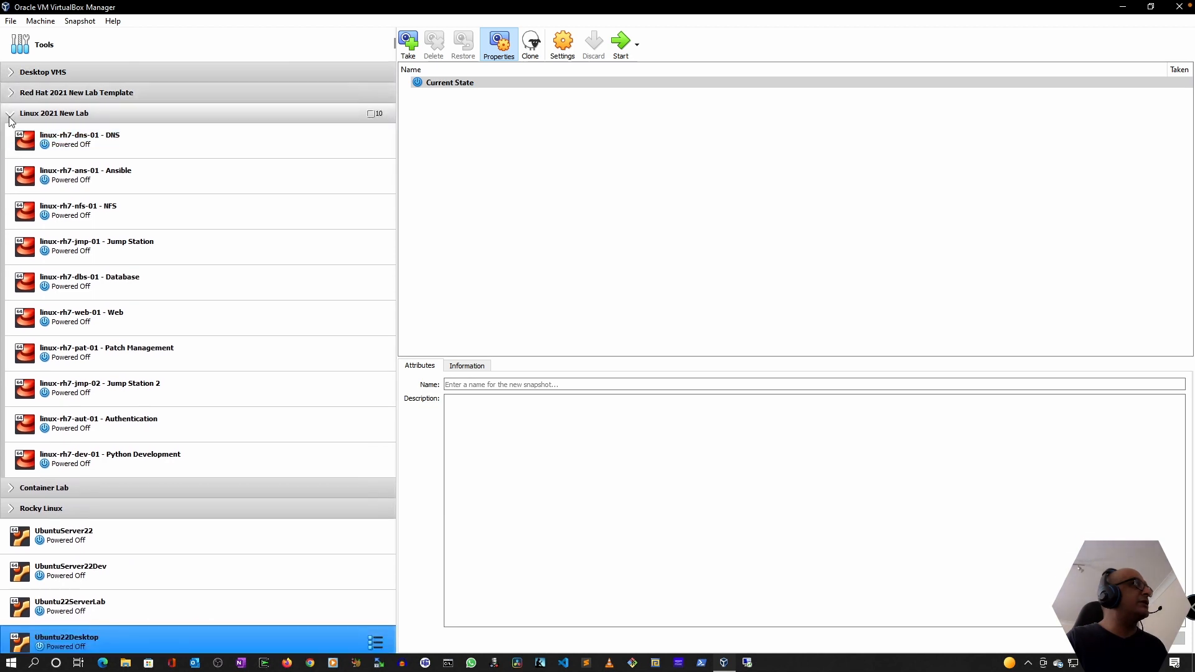
click(11, 116)
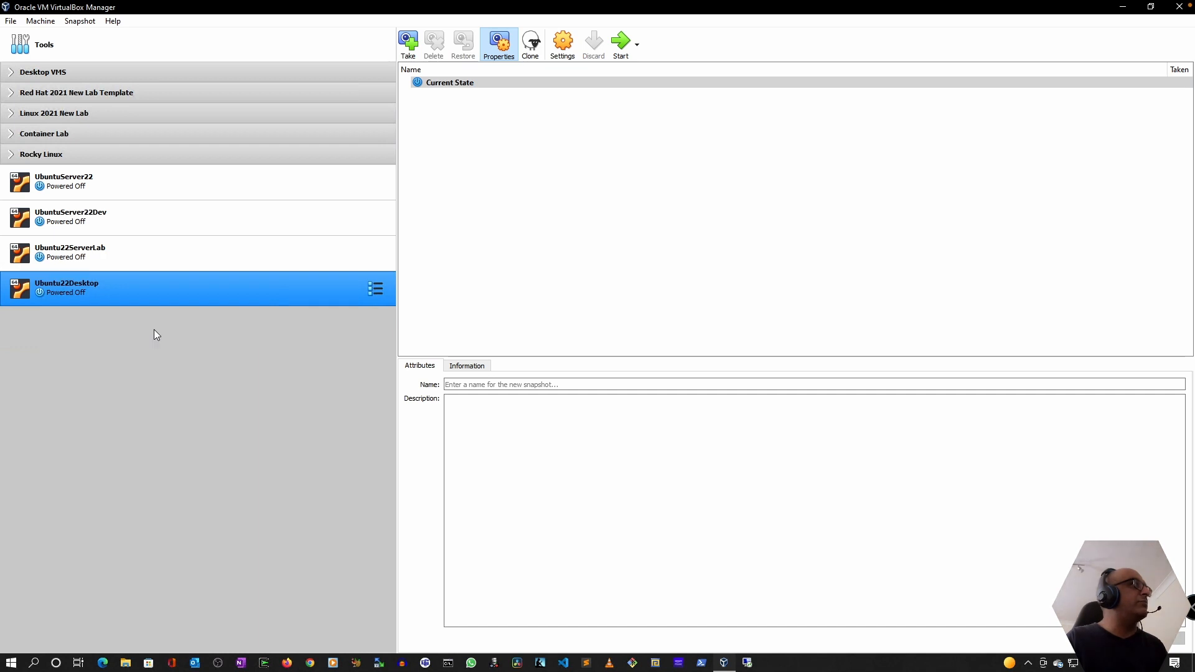
click(10, 154)
click(10, 155)
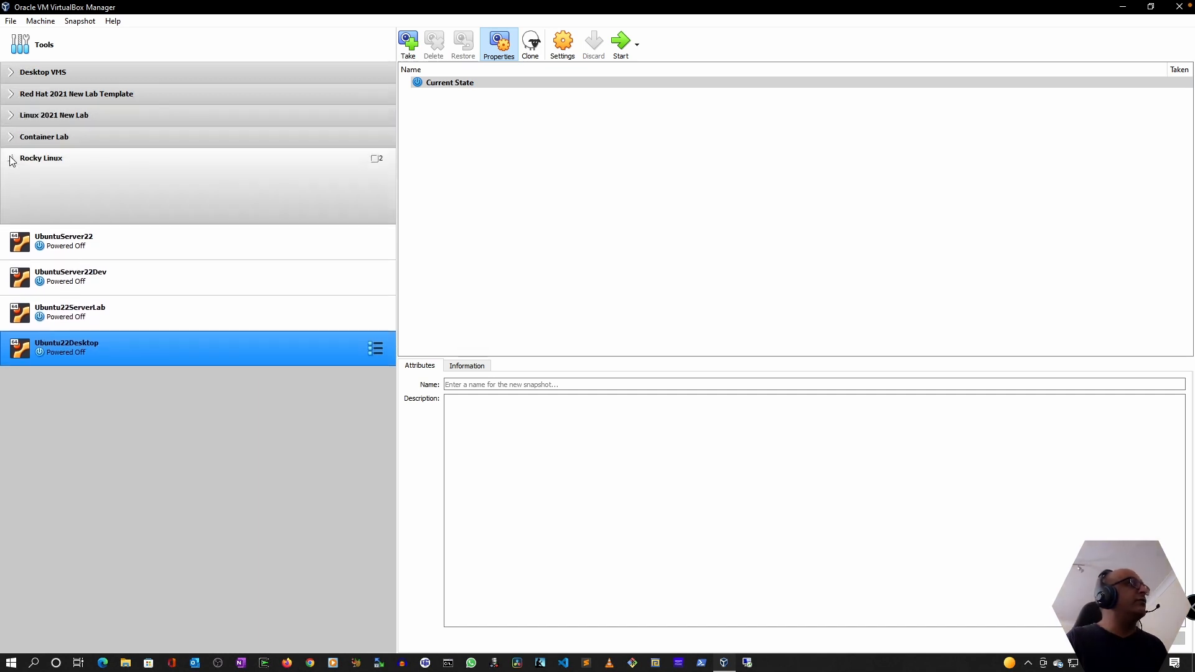
click(502, 193)
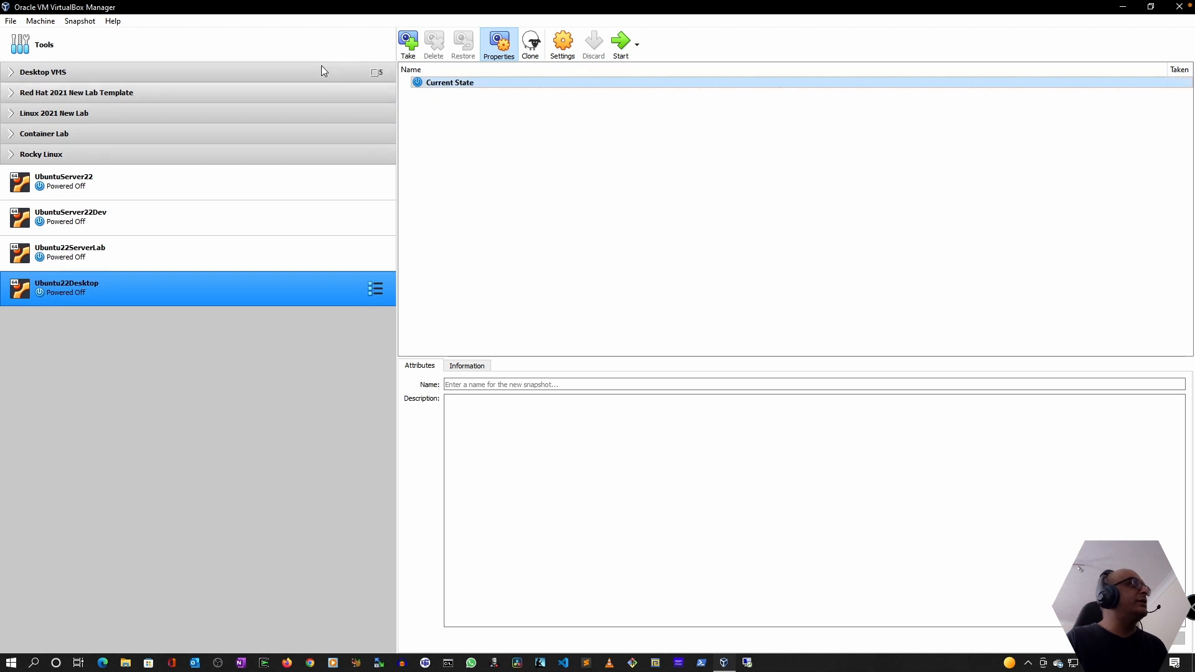
click(303, 51)
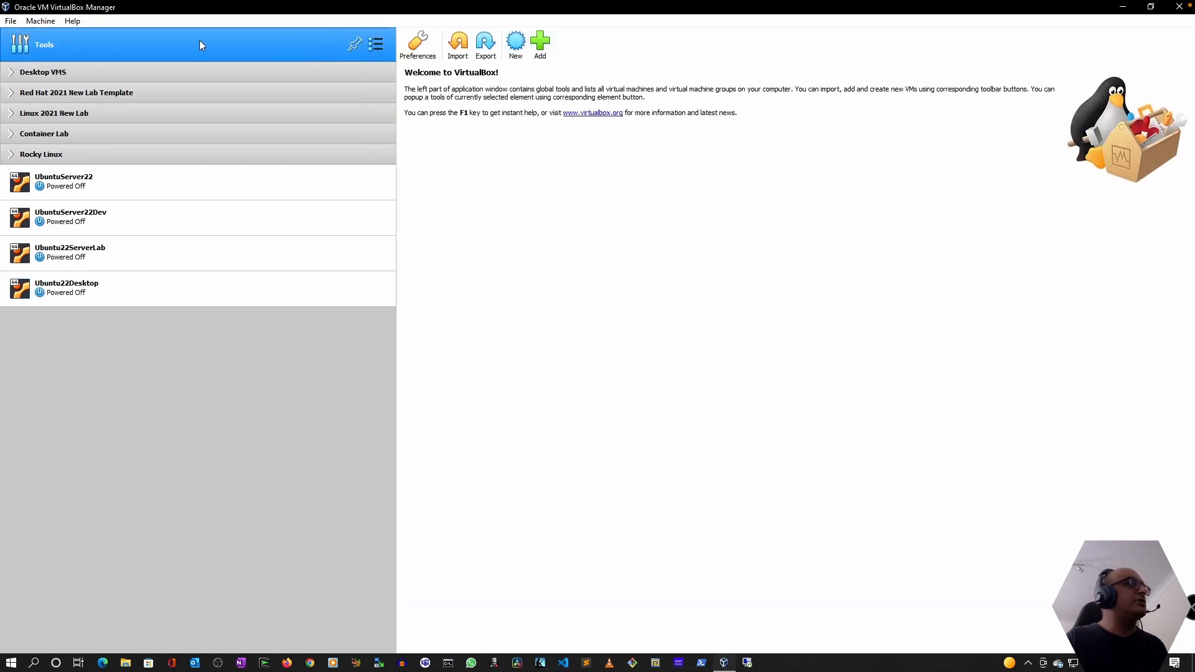
- Start a new virtual machine named 'Ubuntu 22 Desktop Vanilla'
click(517, 47)
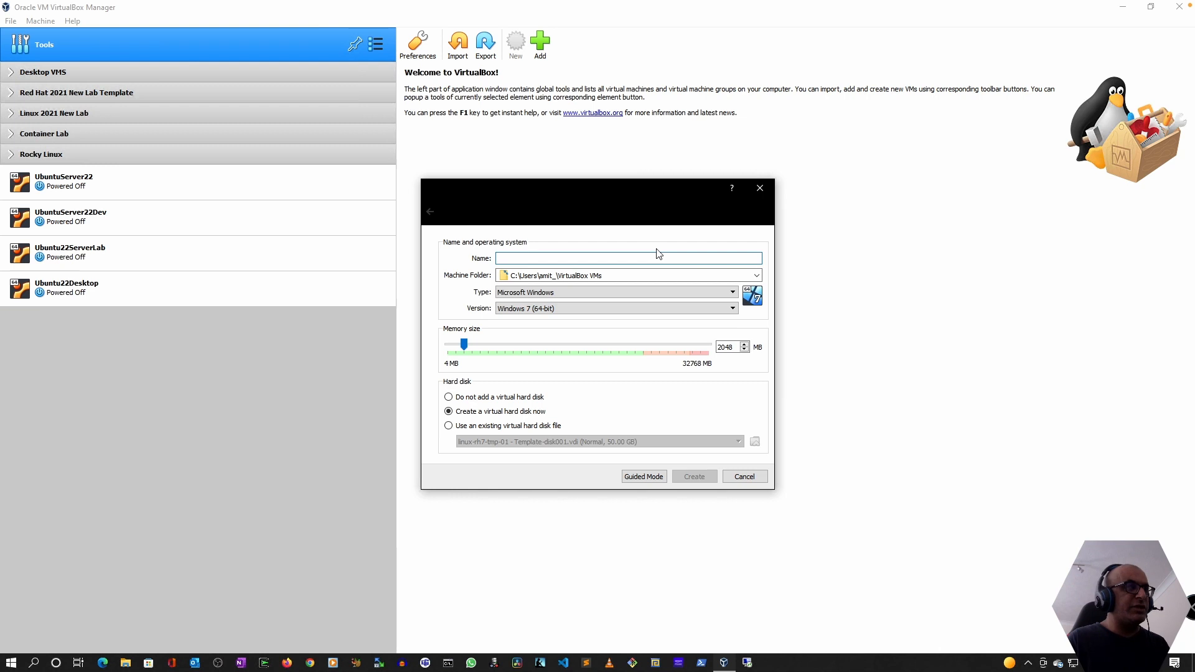
text(Ubu)
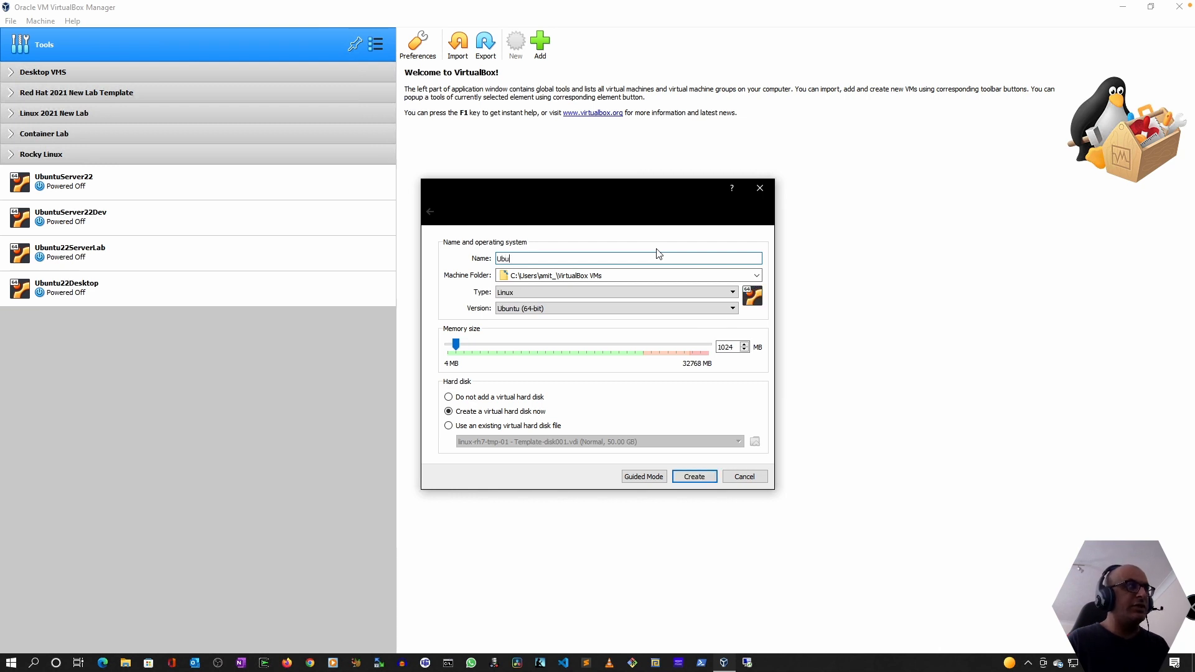
text(ntu 22 Deskt)
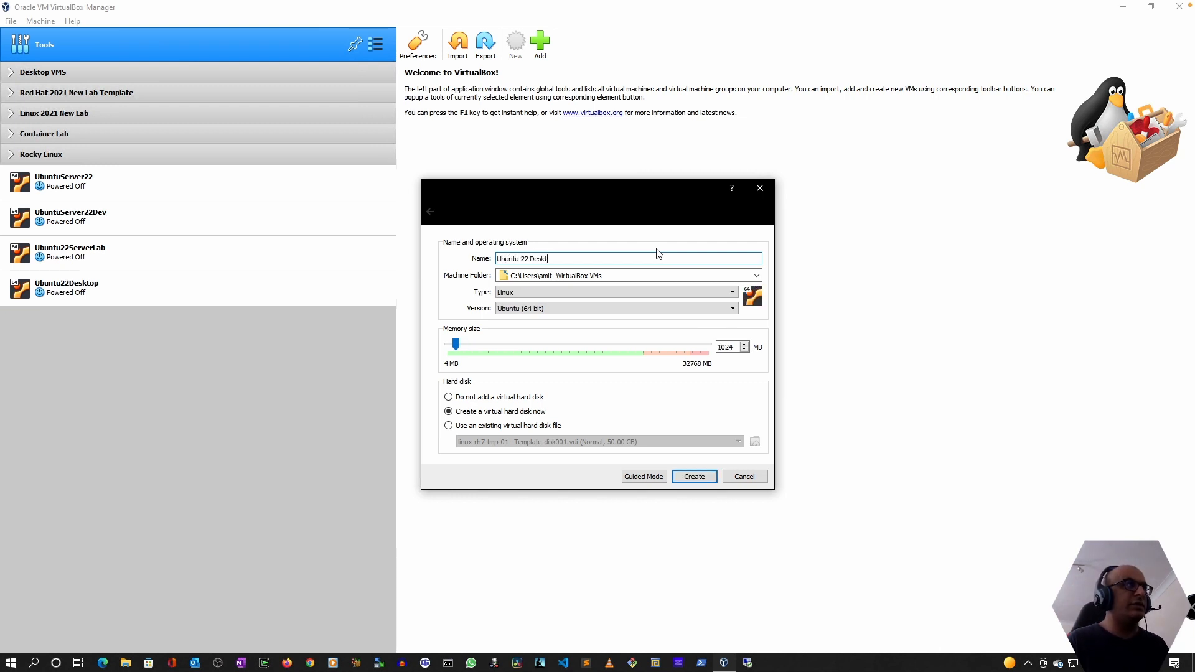
text(op Vanilla)
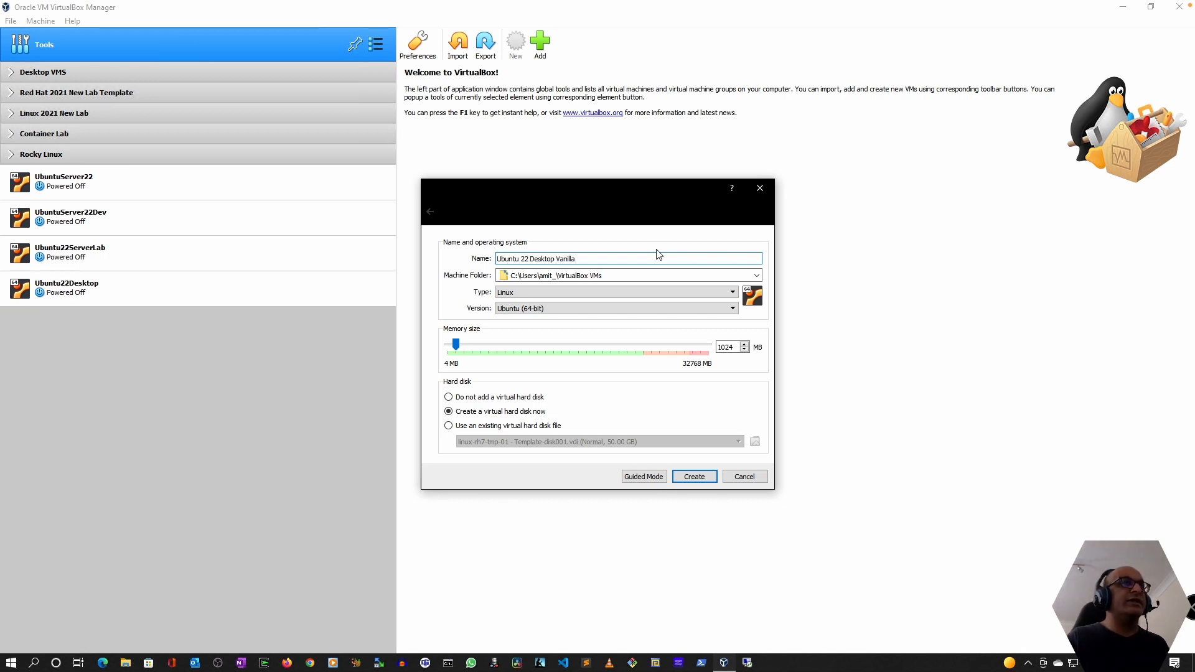
key(Tab)
- Set the machine folder to S:\VirtualBox VMs and the memory size to 6144 MB
click(756, 275)
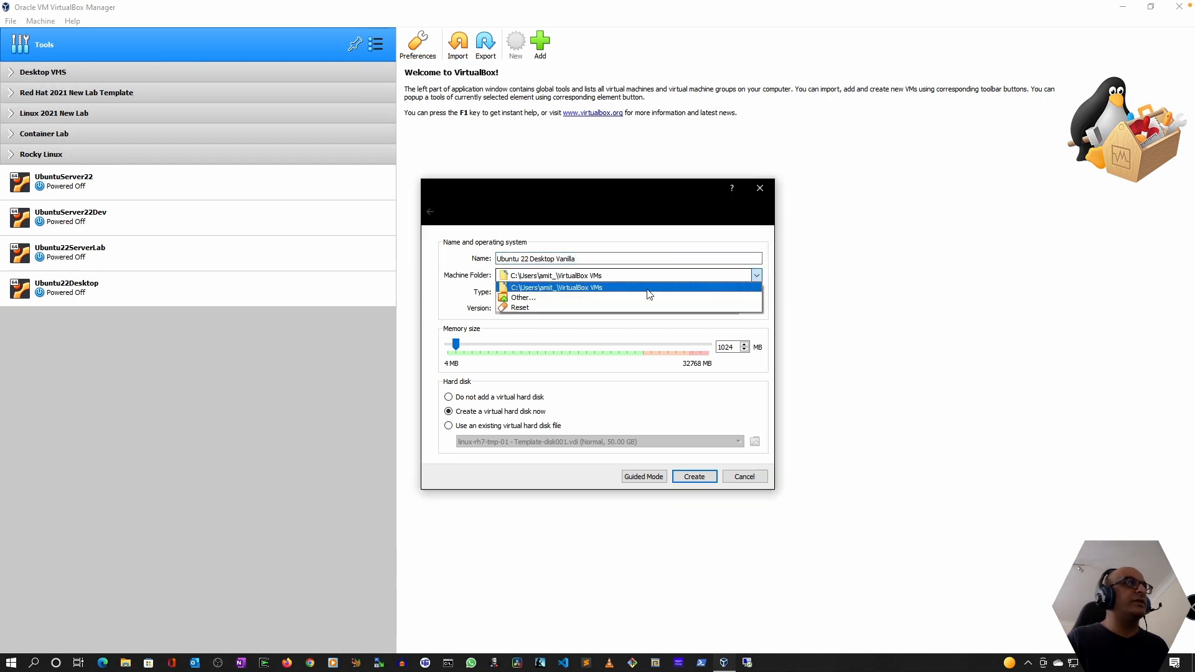
click(631, 299)
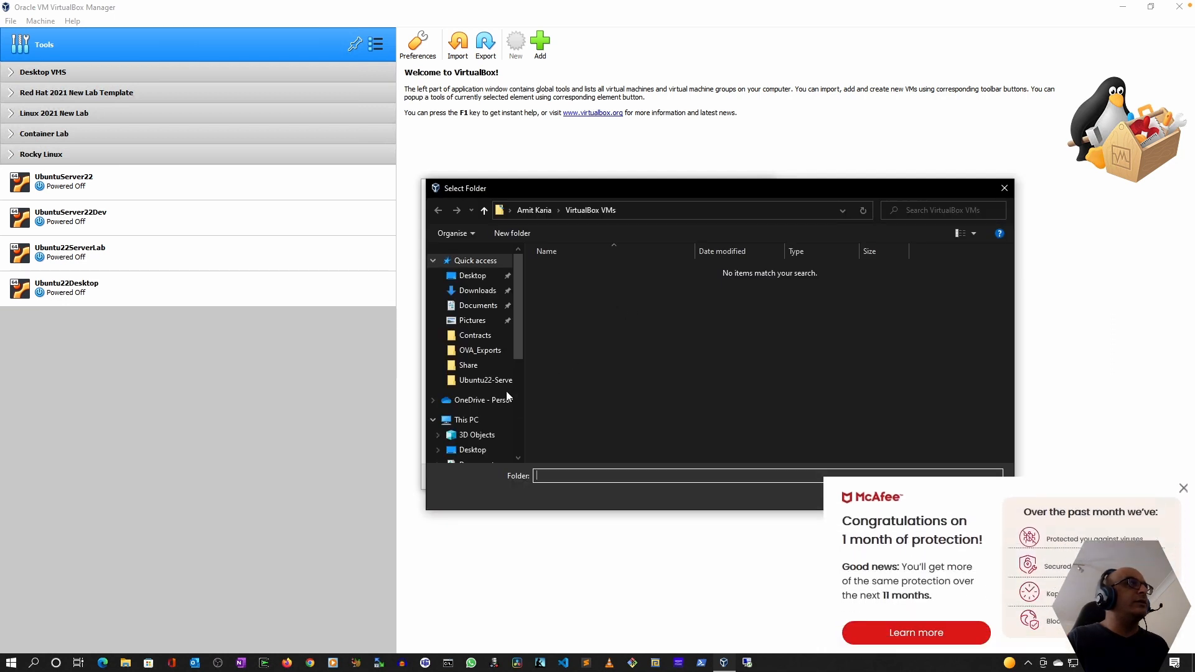
scroll(502, 393, down, 3)
click(481, 440)
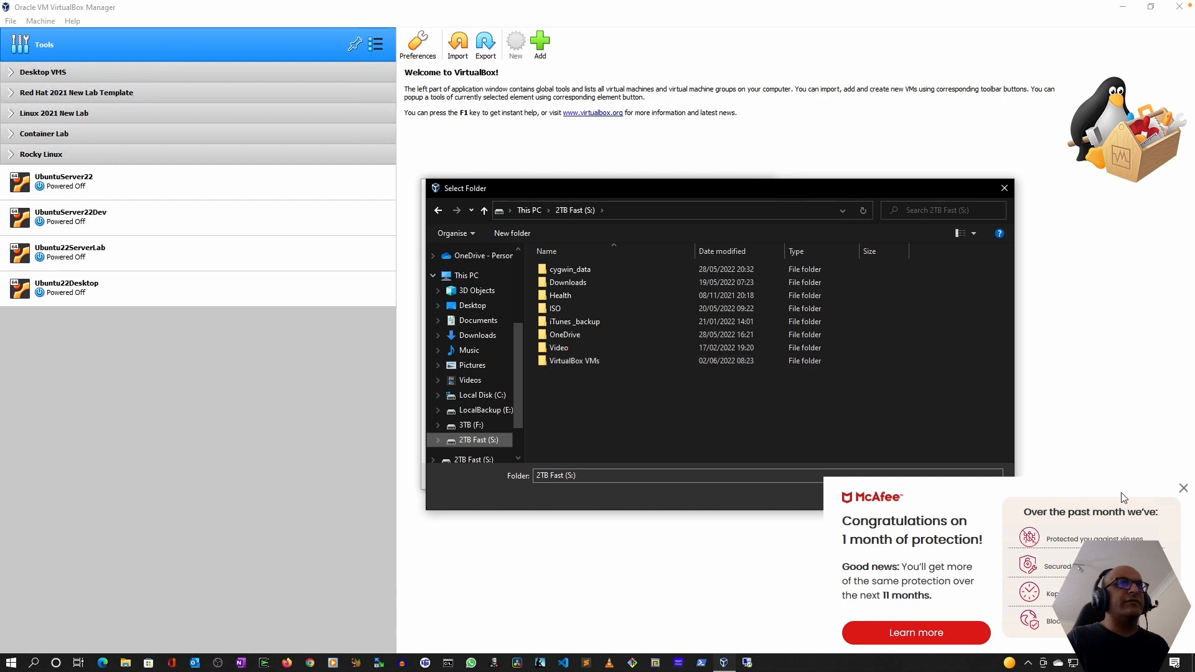
click(1183, 491)
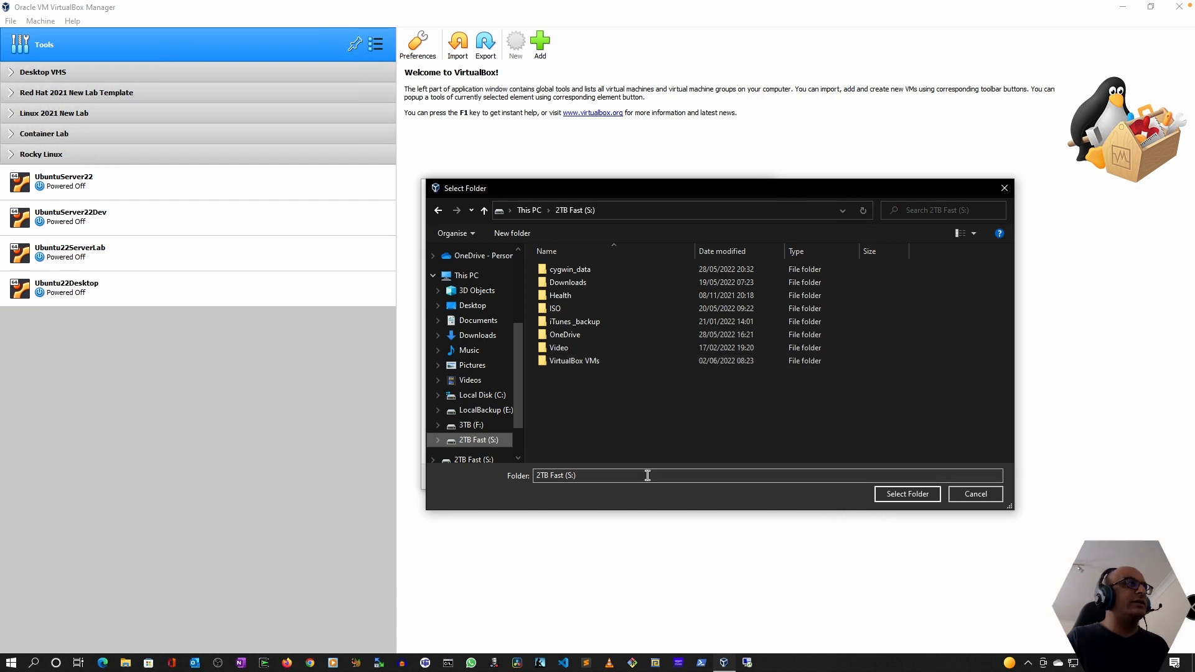
double_click(566, 361)
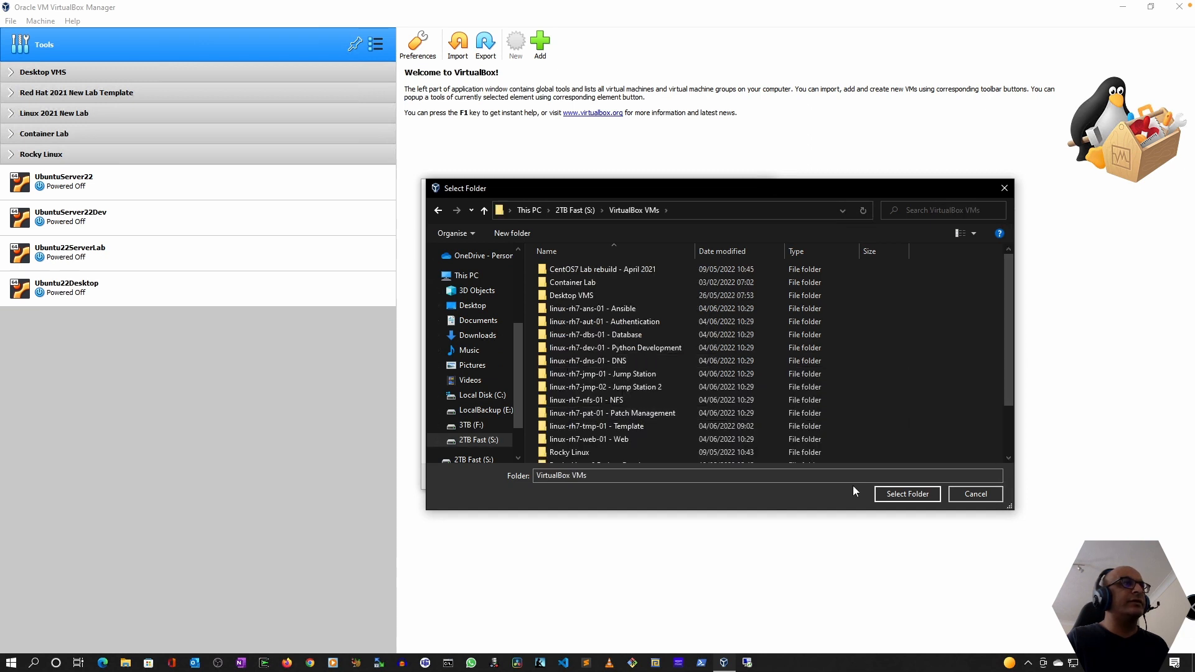
click(908, 494)
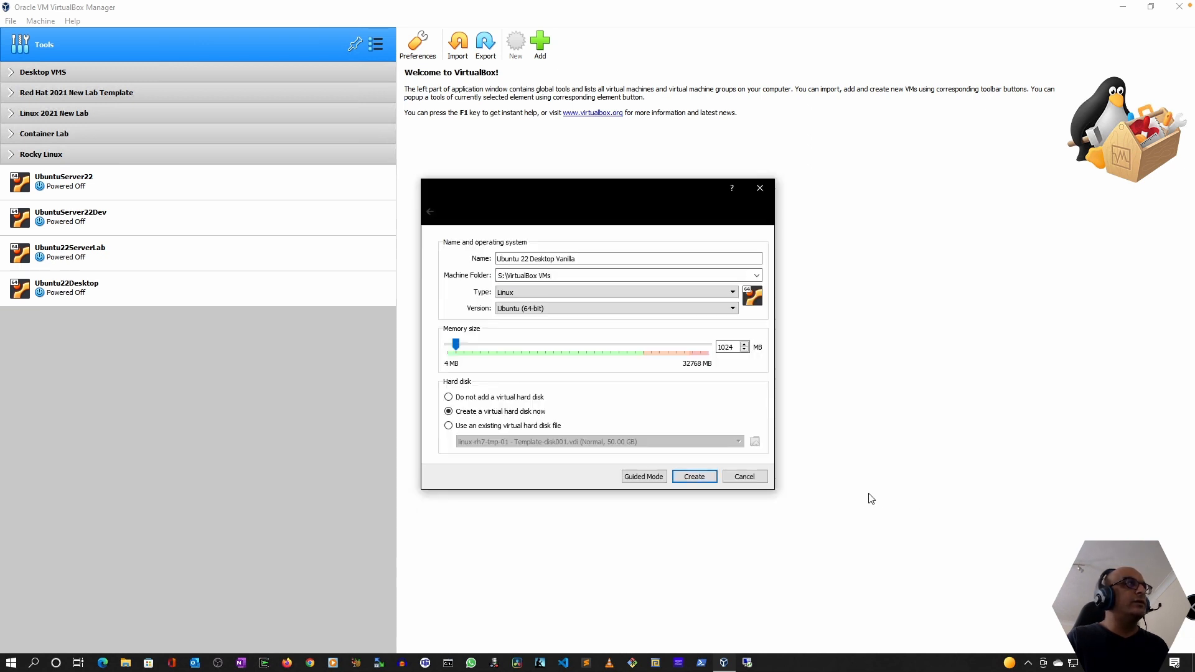
double_click(735, 348)
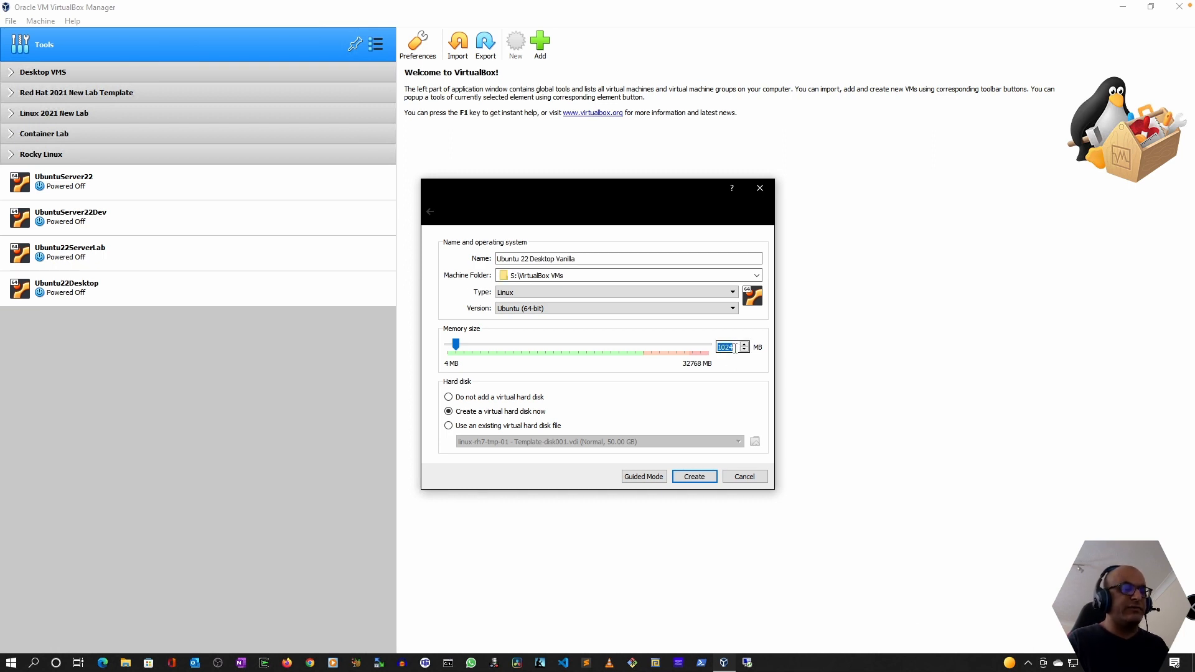
text(614)
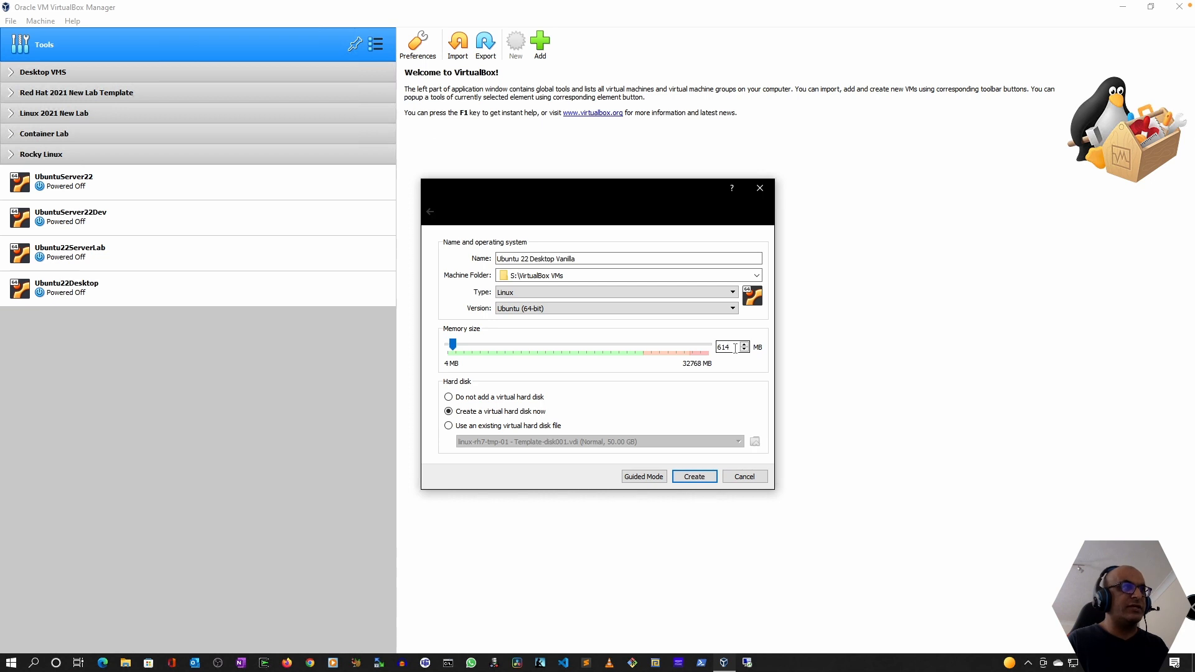
text(4)
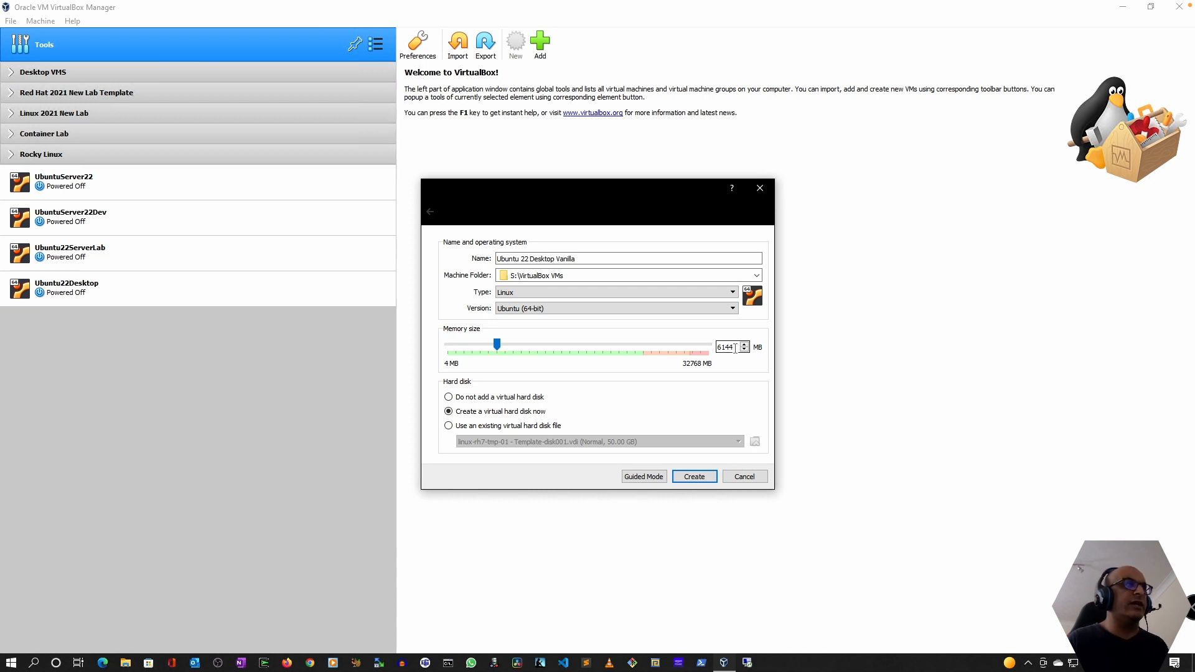
- Give the VM a dynamically allocated 100 GB VDI disk and create it
click(700, 478)
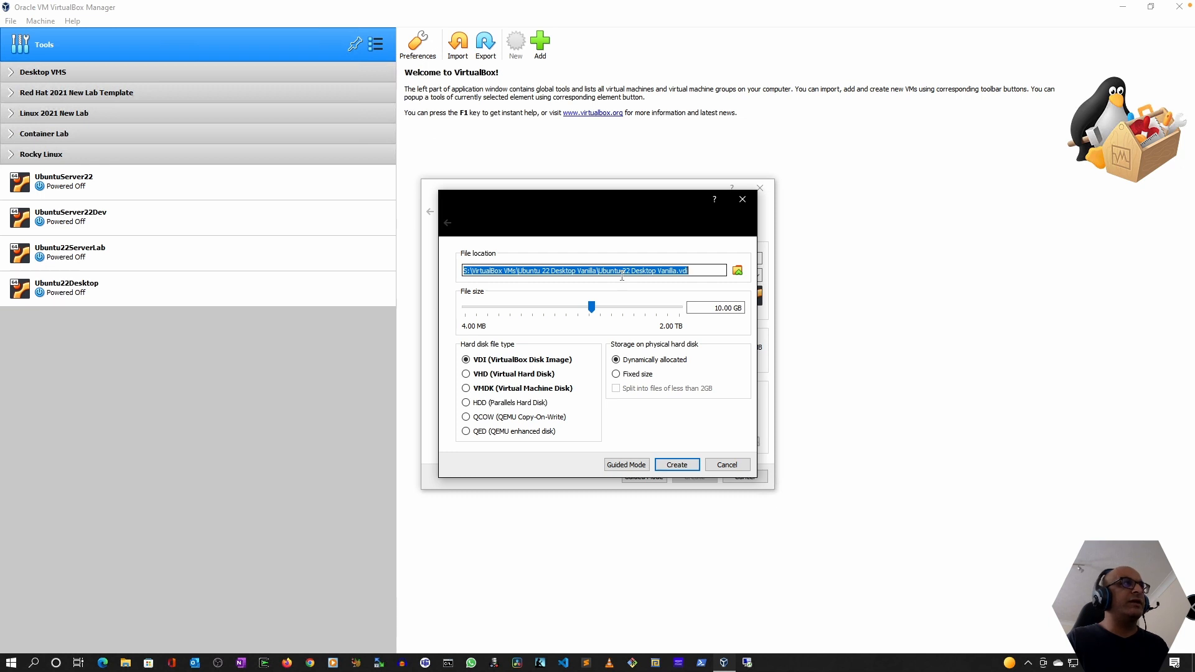
click(711, 308)
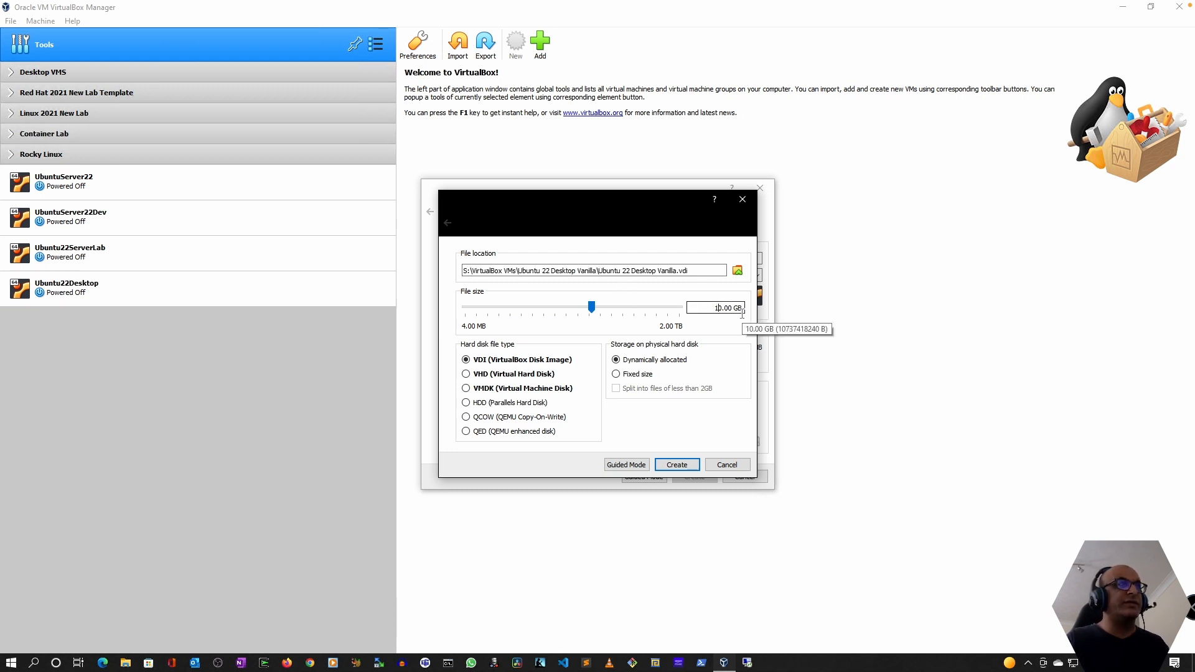
text(0)
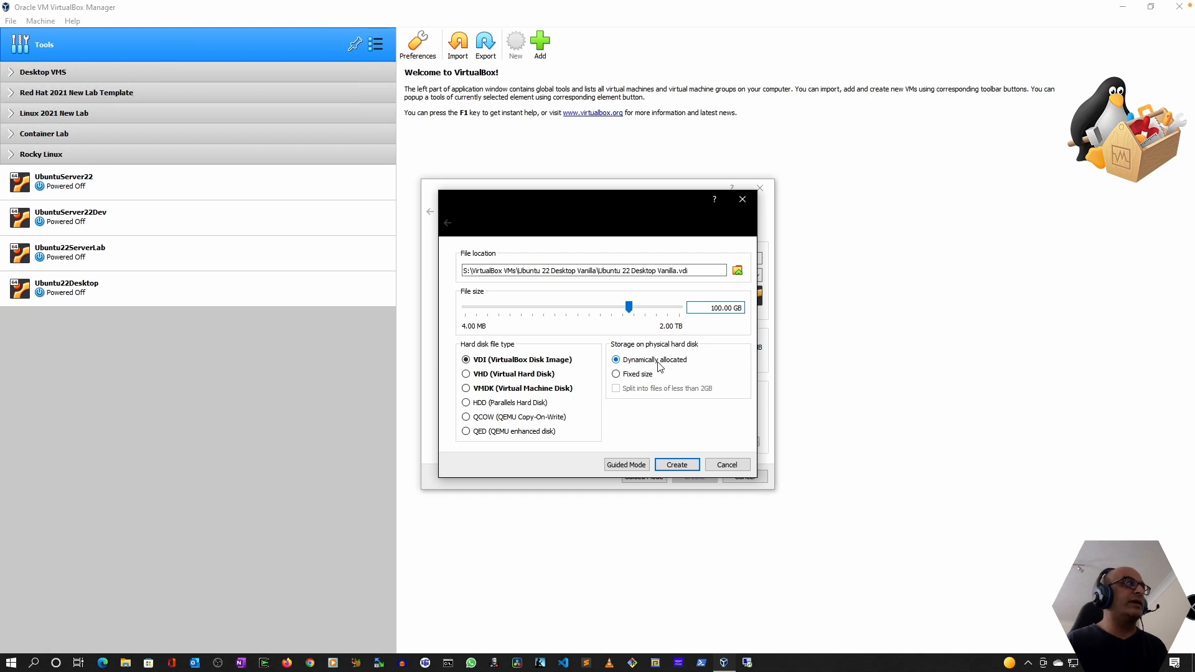
click(677, 466)
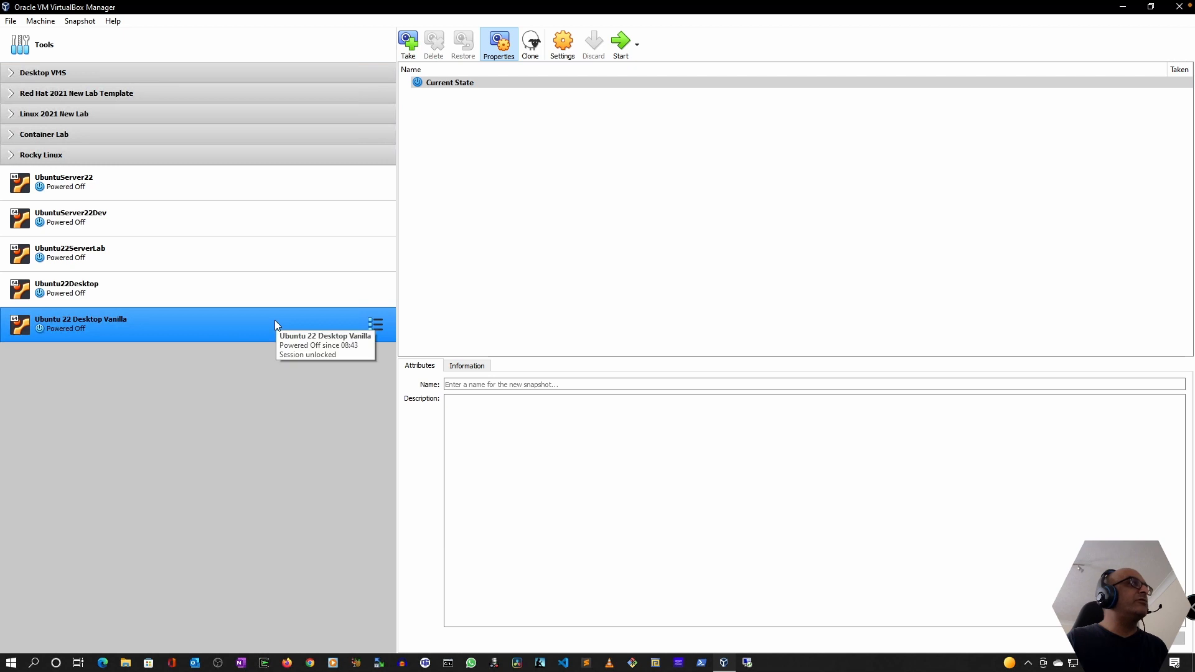
- In System > Processor settings, set 6 CPUs and enable nested VT-x/AMD-V
click(563, 39)
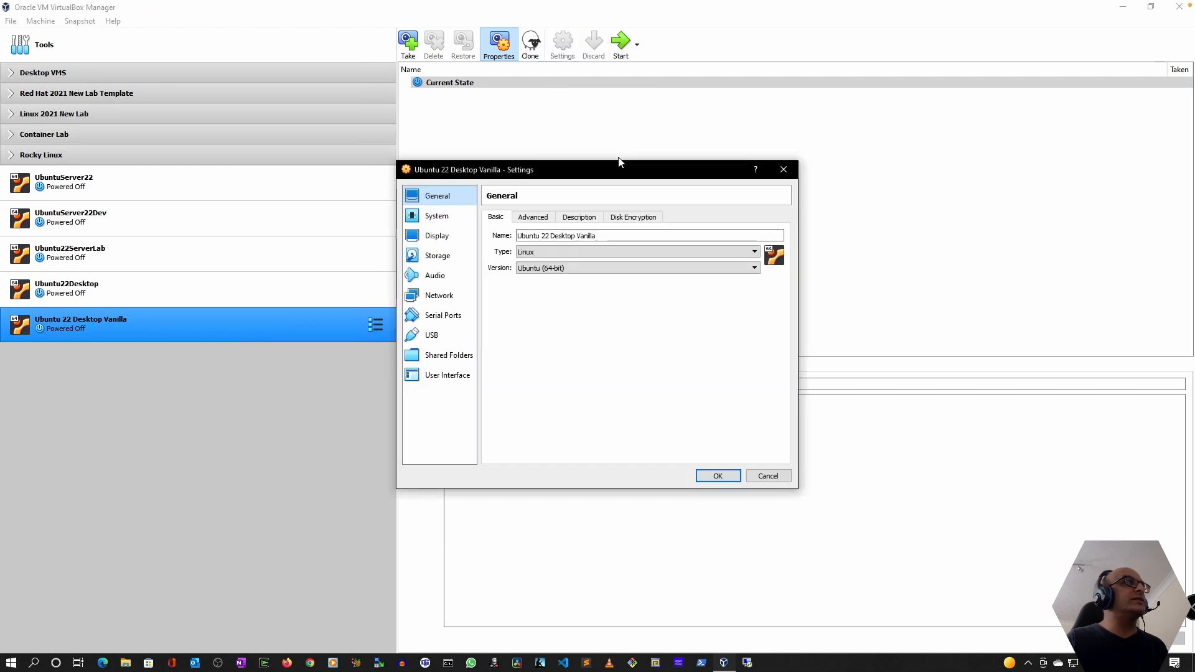
click(453, 219)
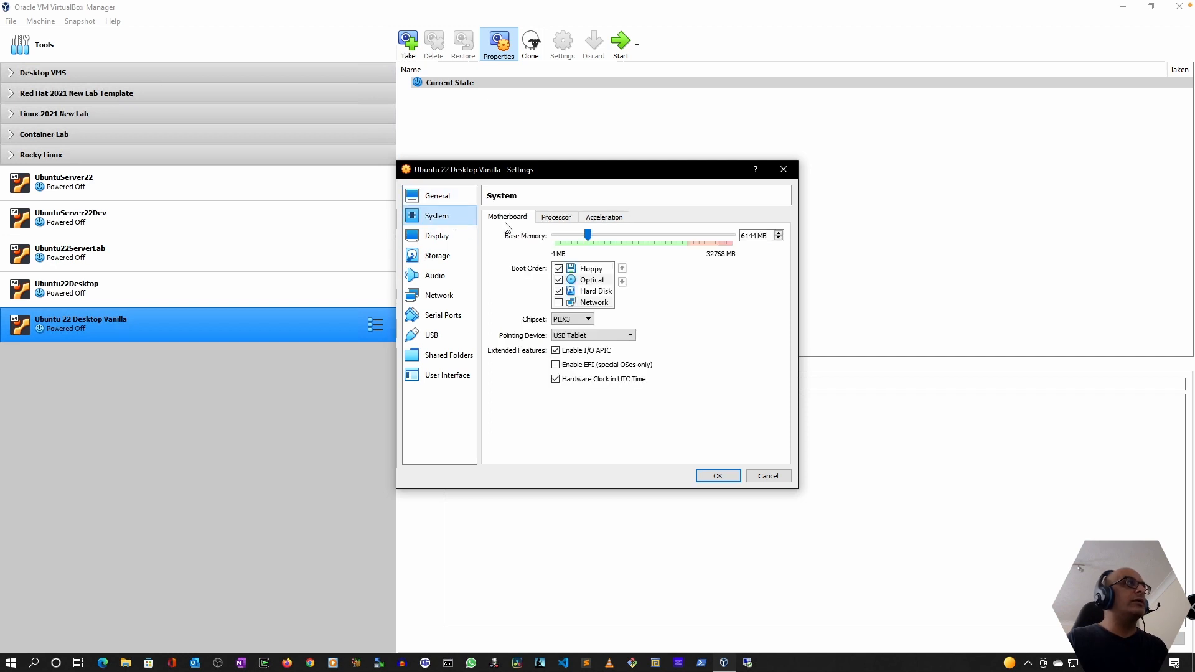
click(563, 218)
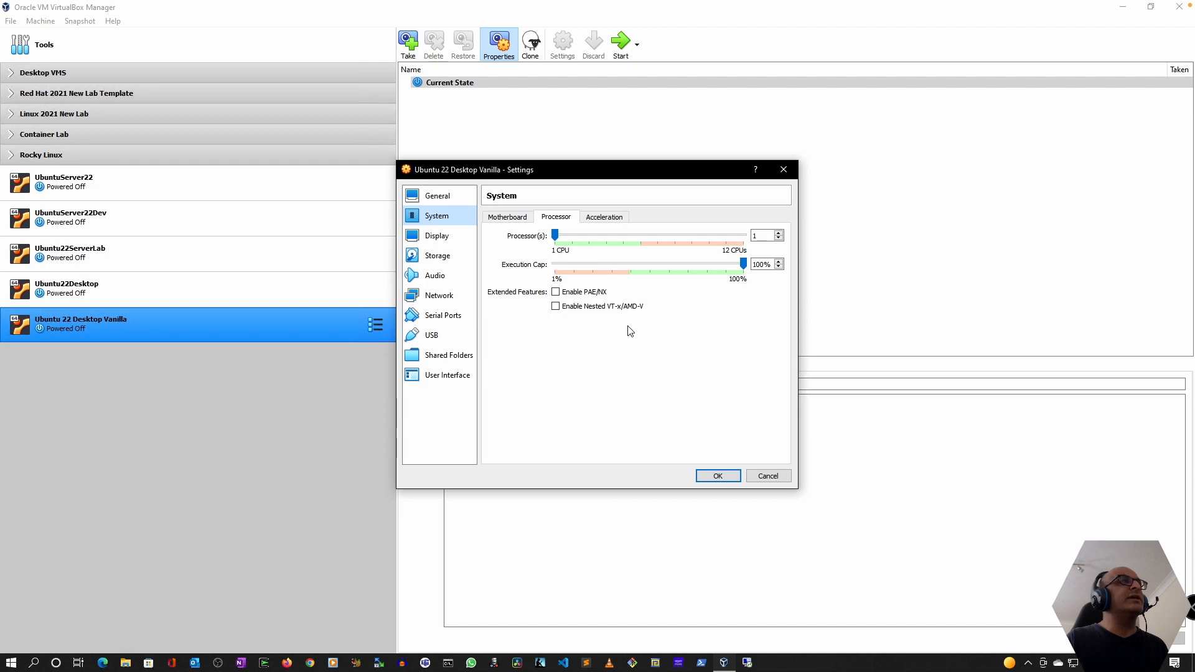
mouse_move(657, 269)
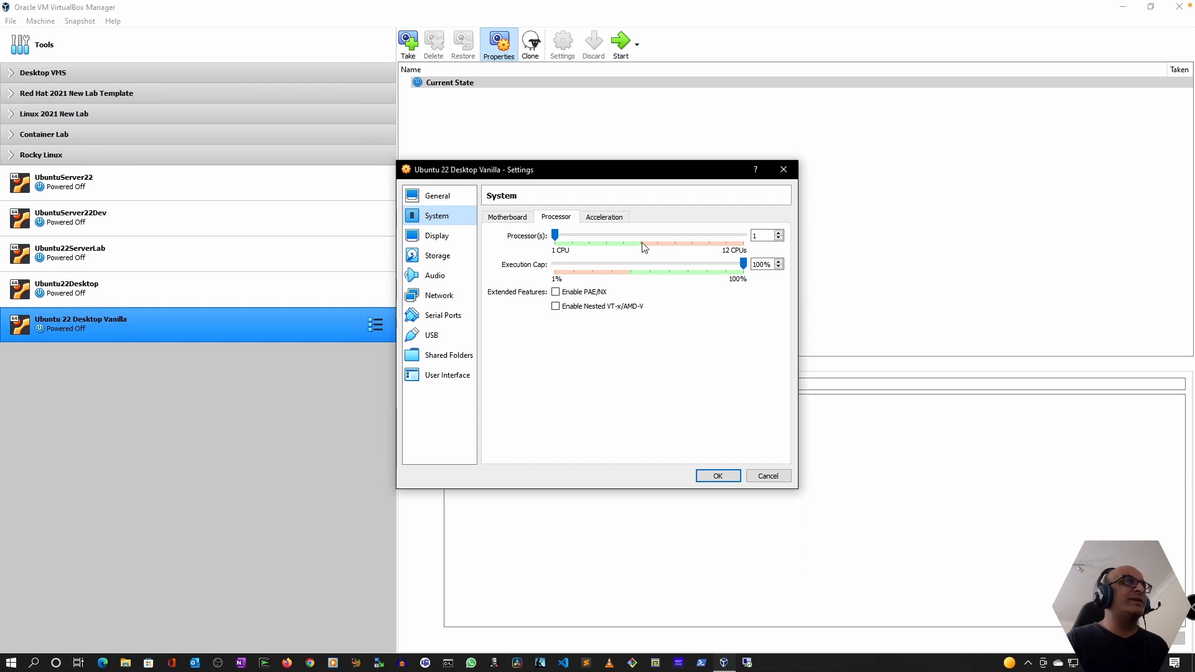
click(642, 236)
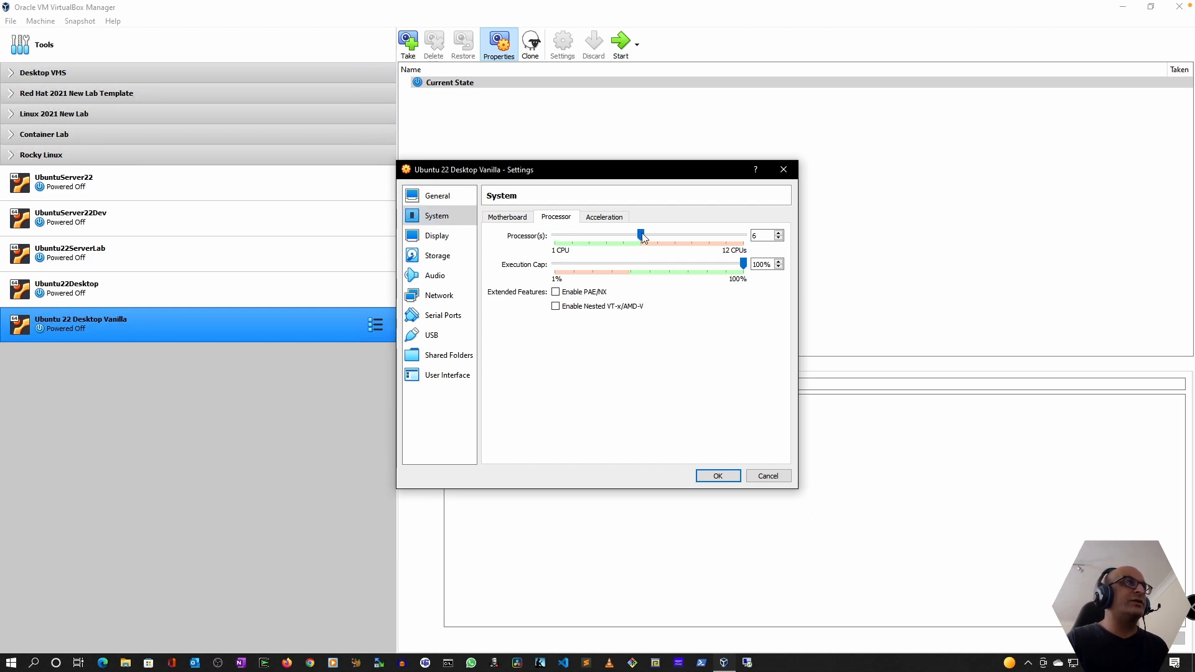
click(642, 235)
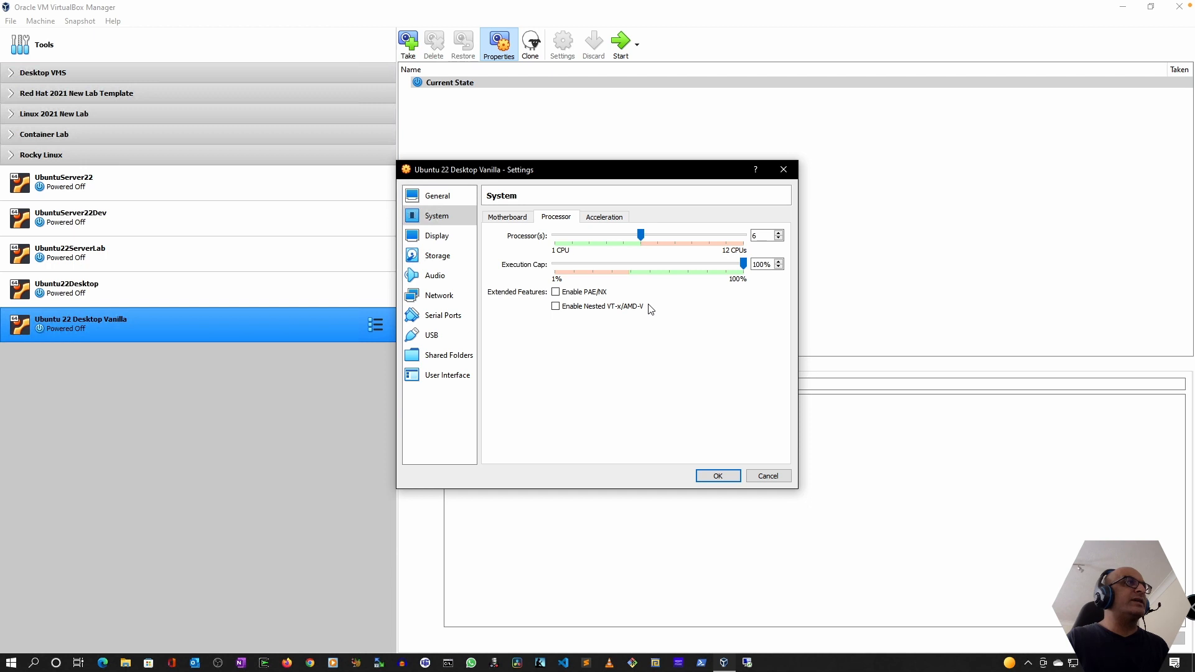
click(558, 306)
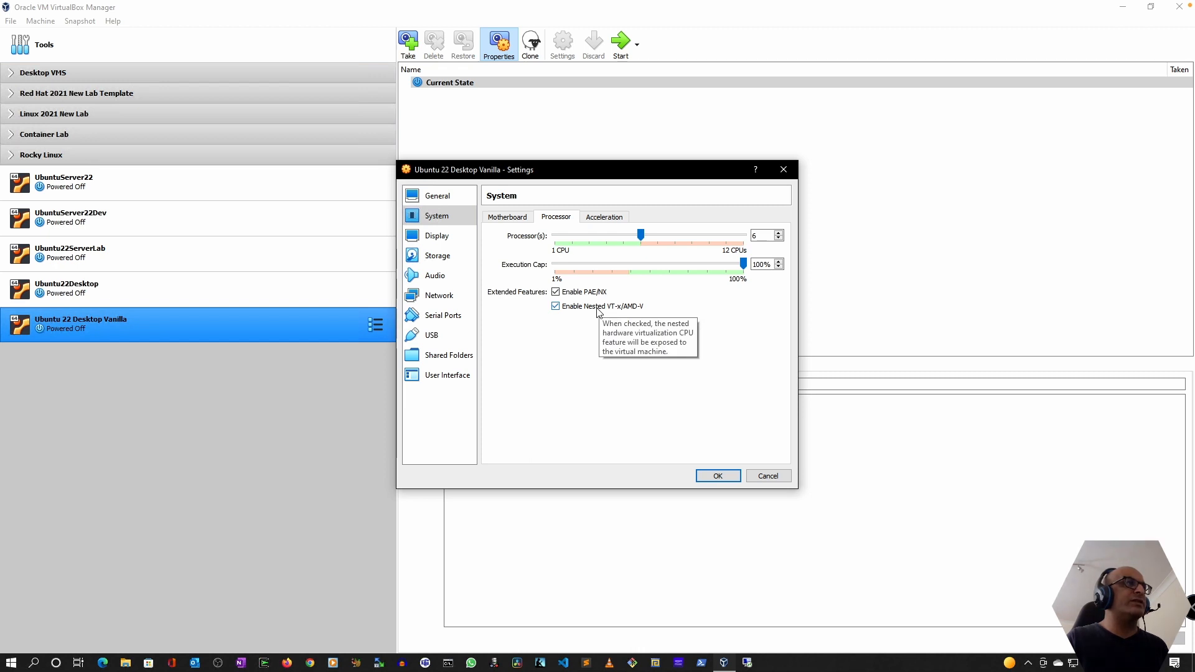
- Set the Acceleration paravirtualization interface to KVM and recheck the processor settings
click(604, 217)
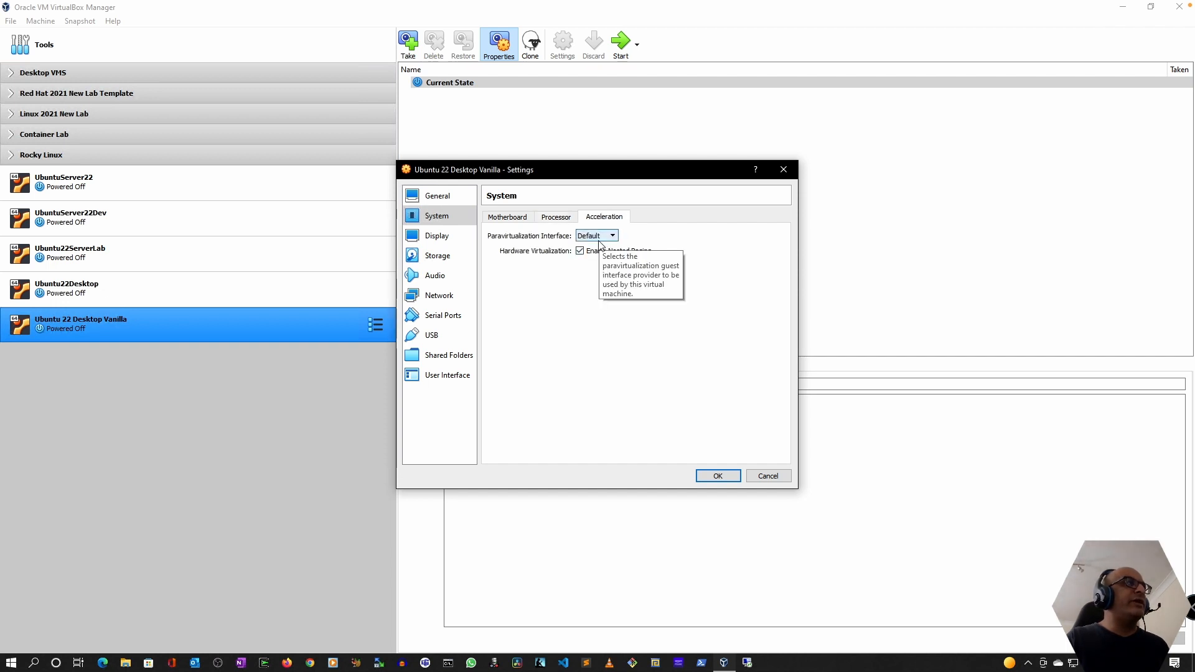
click(603, 239)
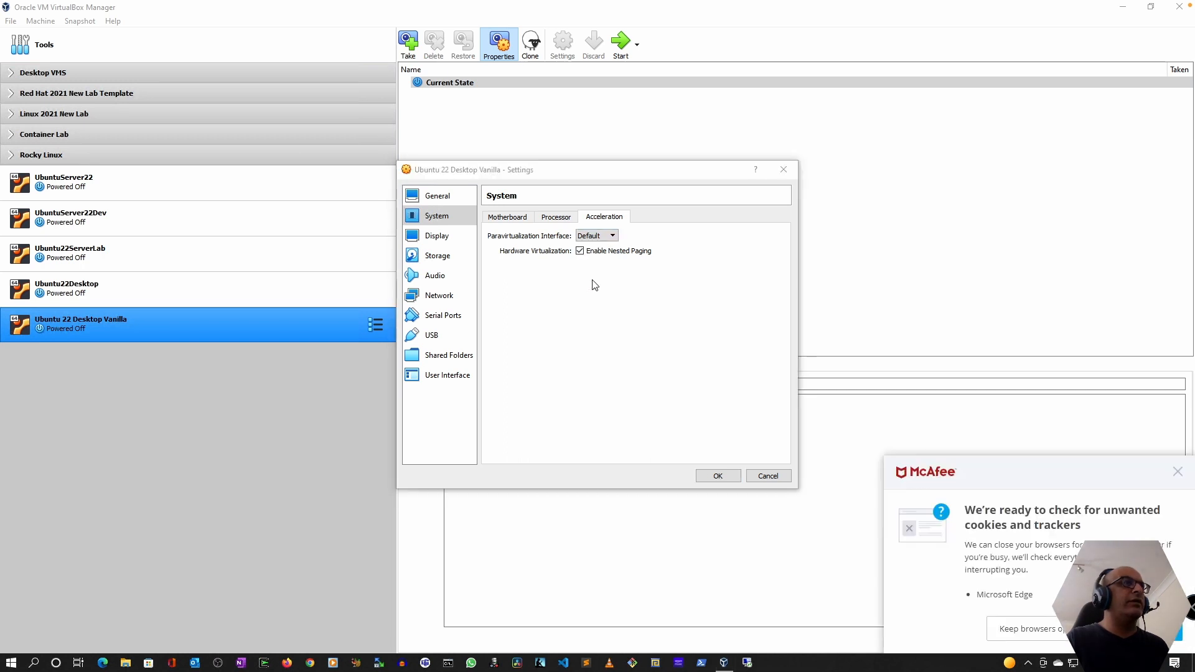
click(1180, 479)
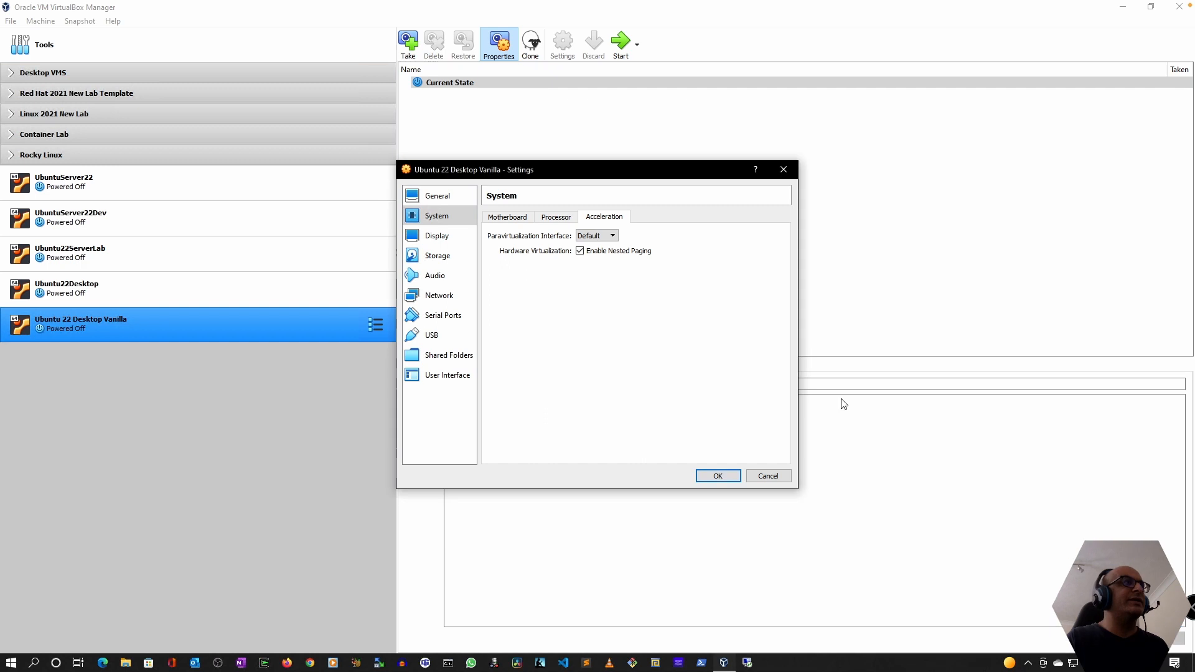
click(611, 236)
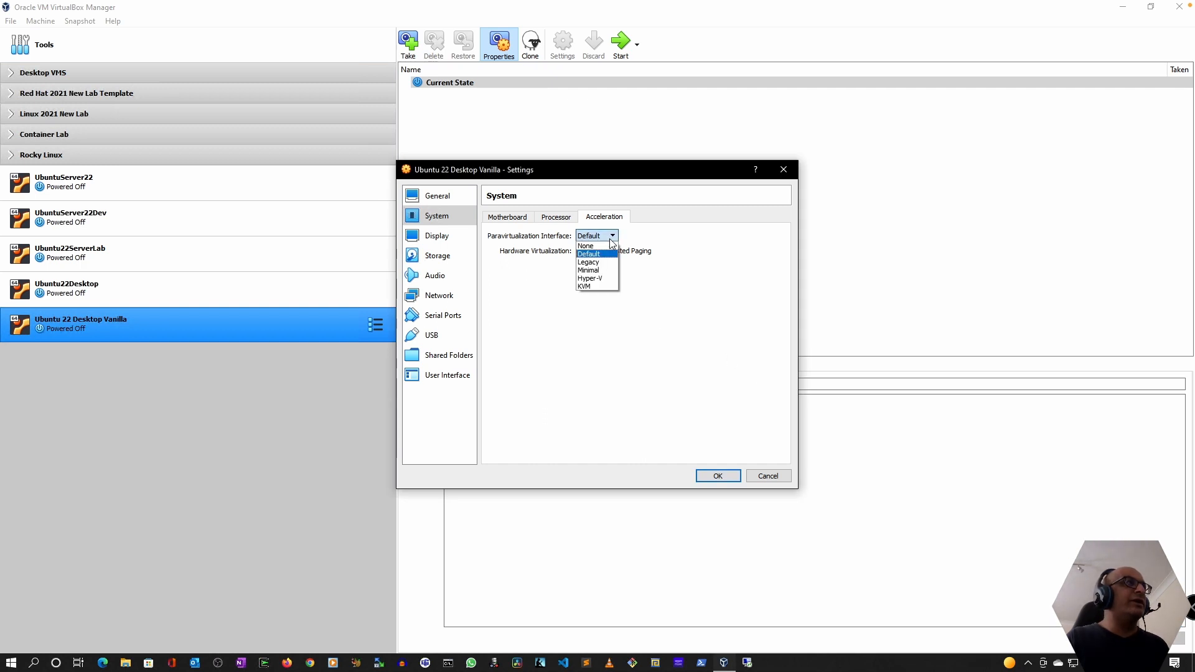
click(596, 286)
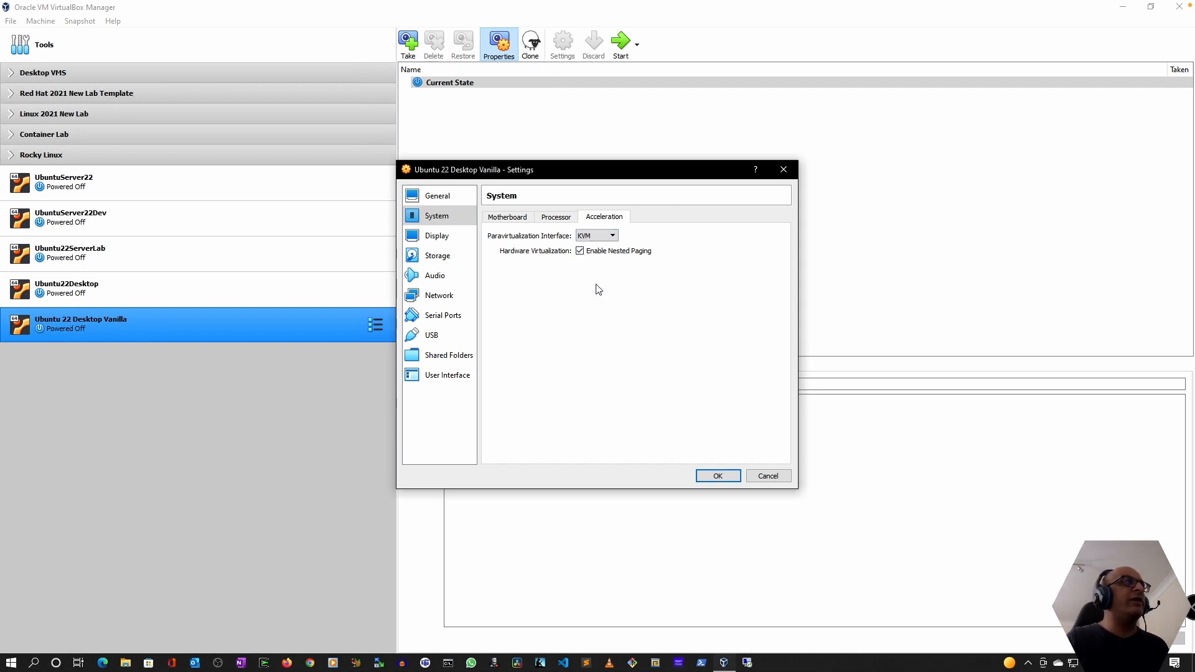
click(550, 219)
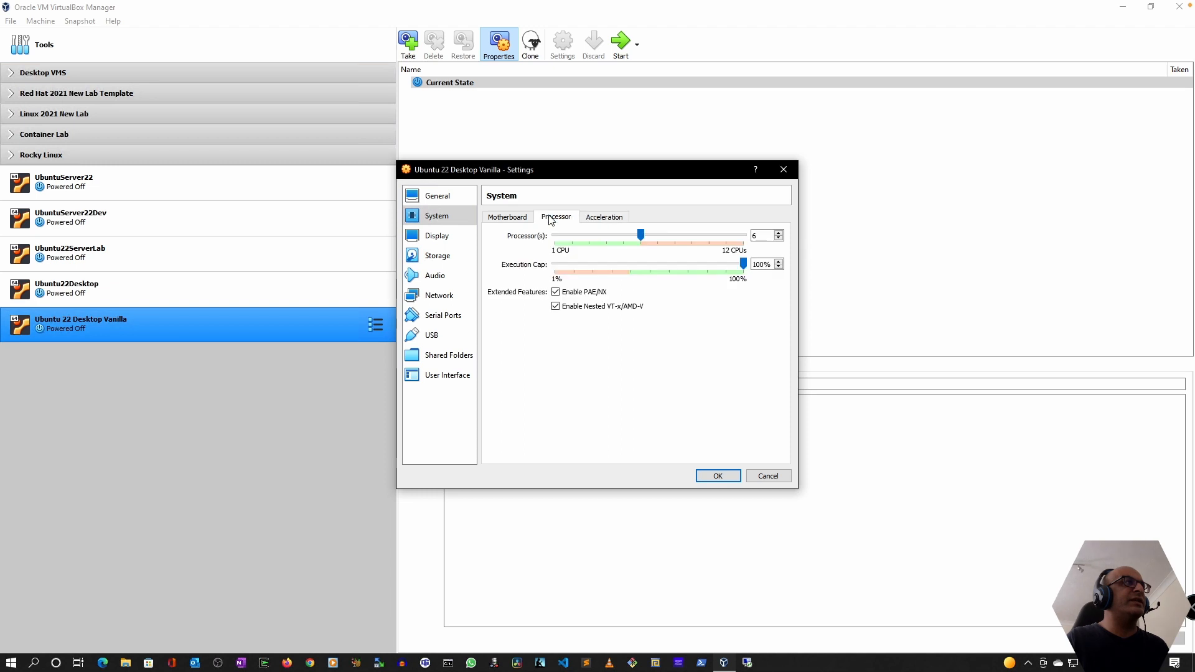
click(606, 221)
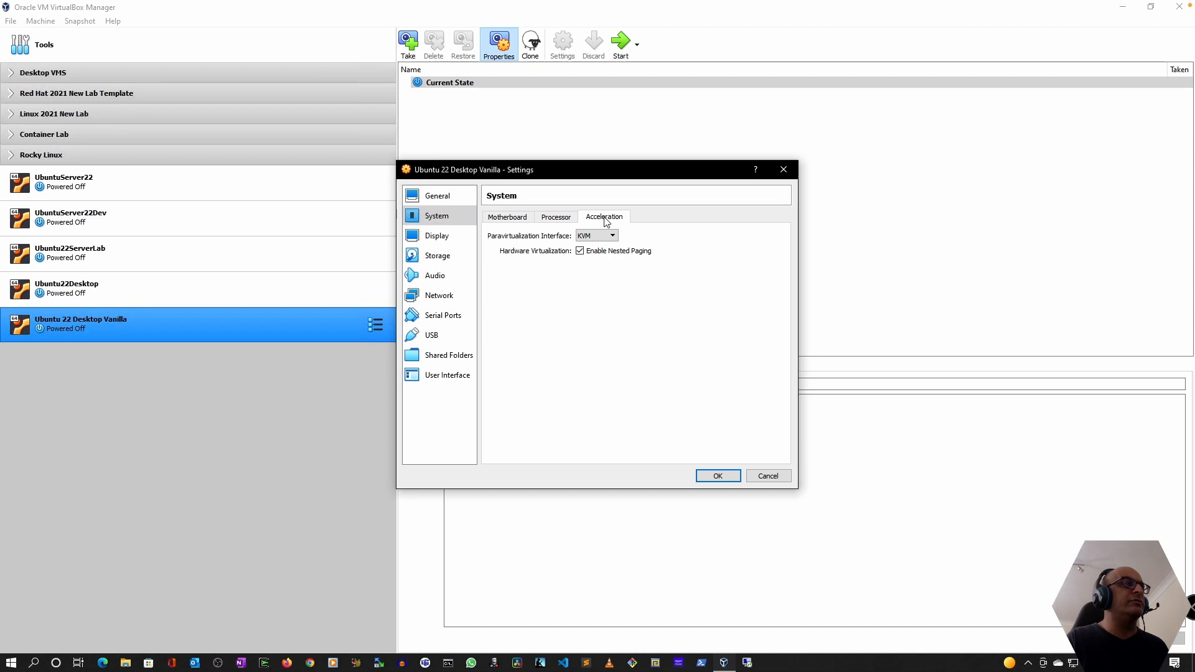
click(556, 218)
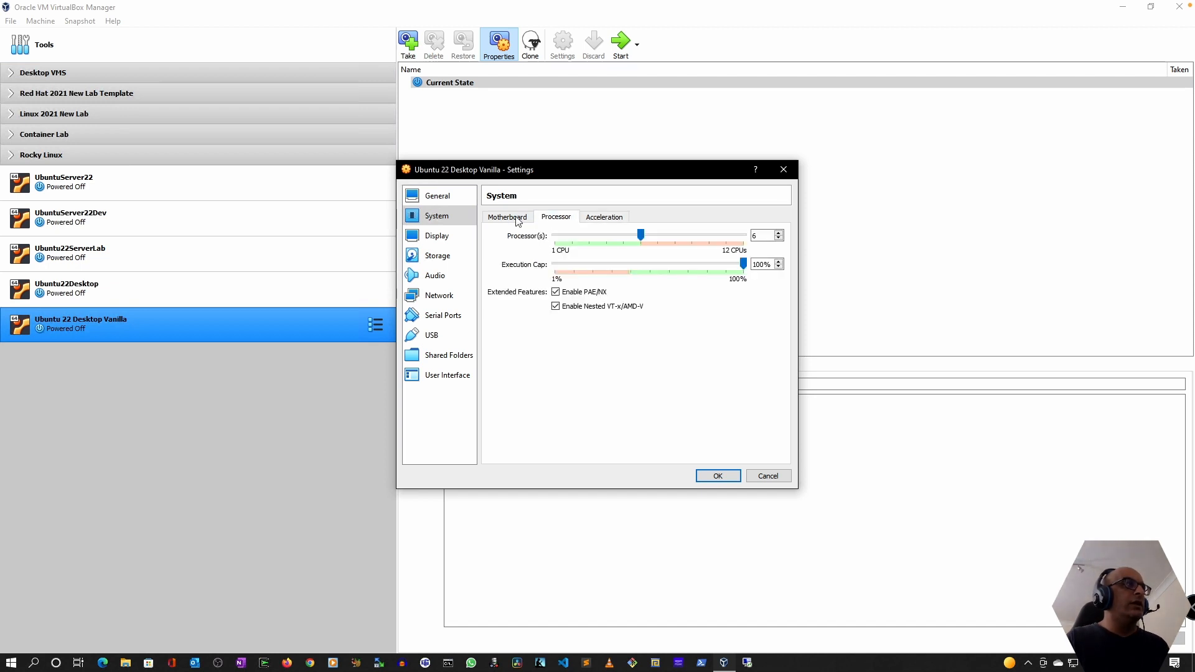
mouse_move(586, 313)
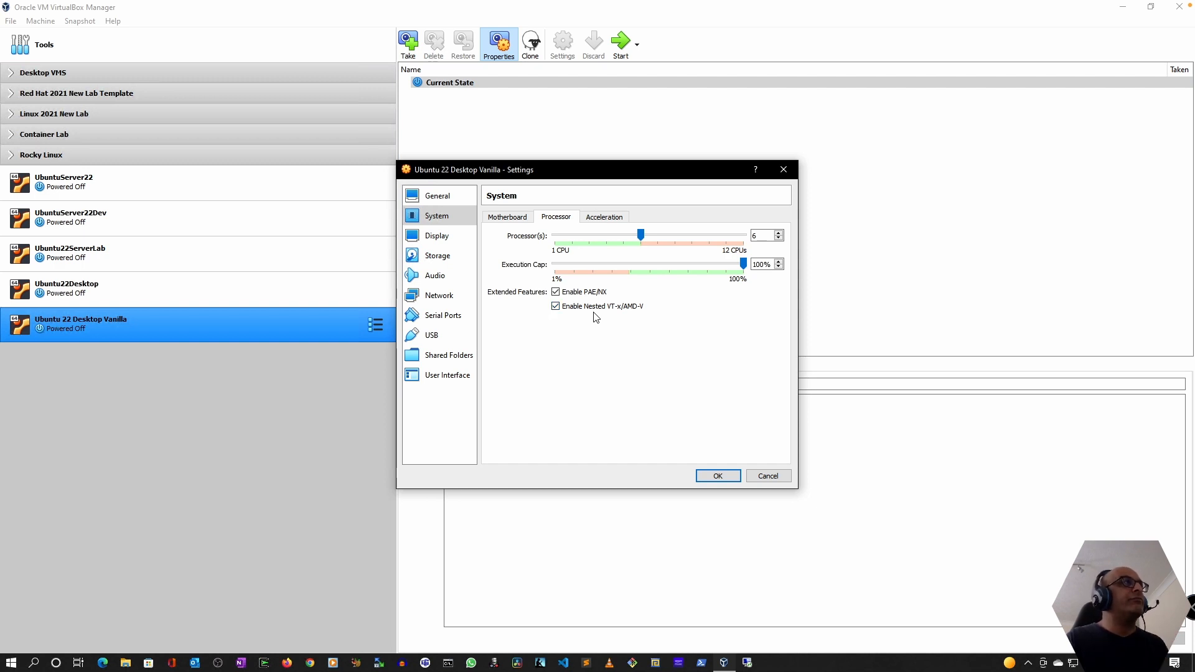
- Drag the Display Screen tab's Video Memory slider up to 128 MB
click(436, 240)
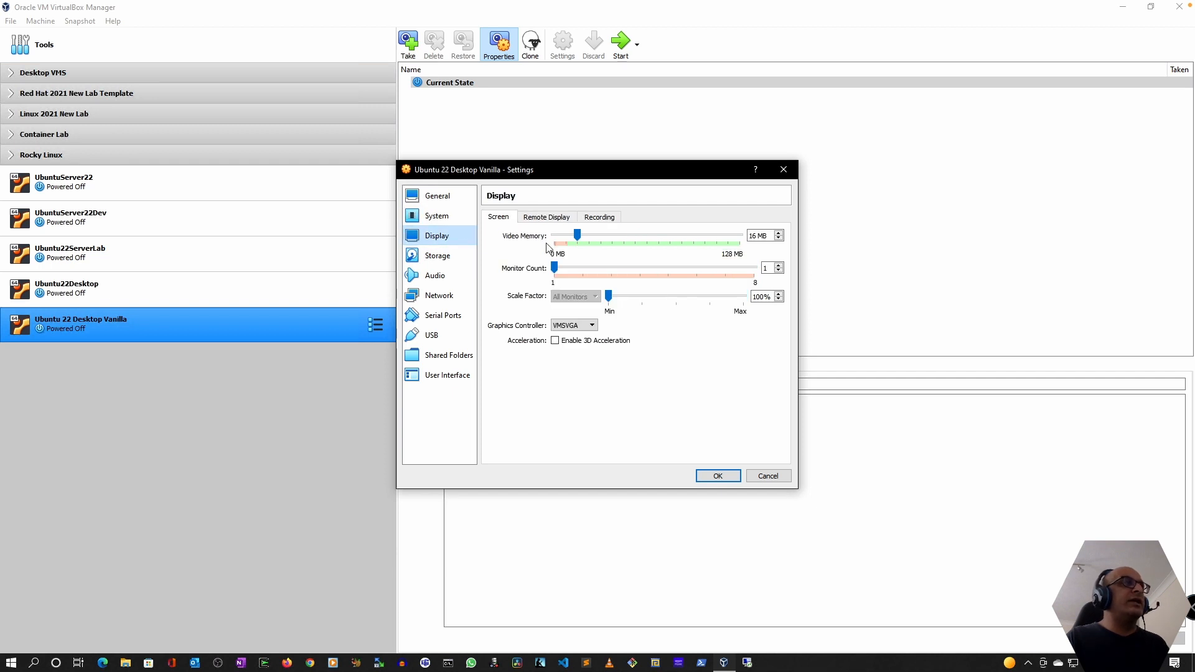
click(577, 237)
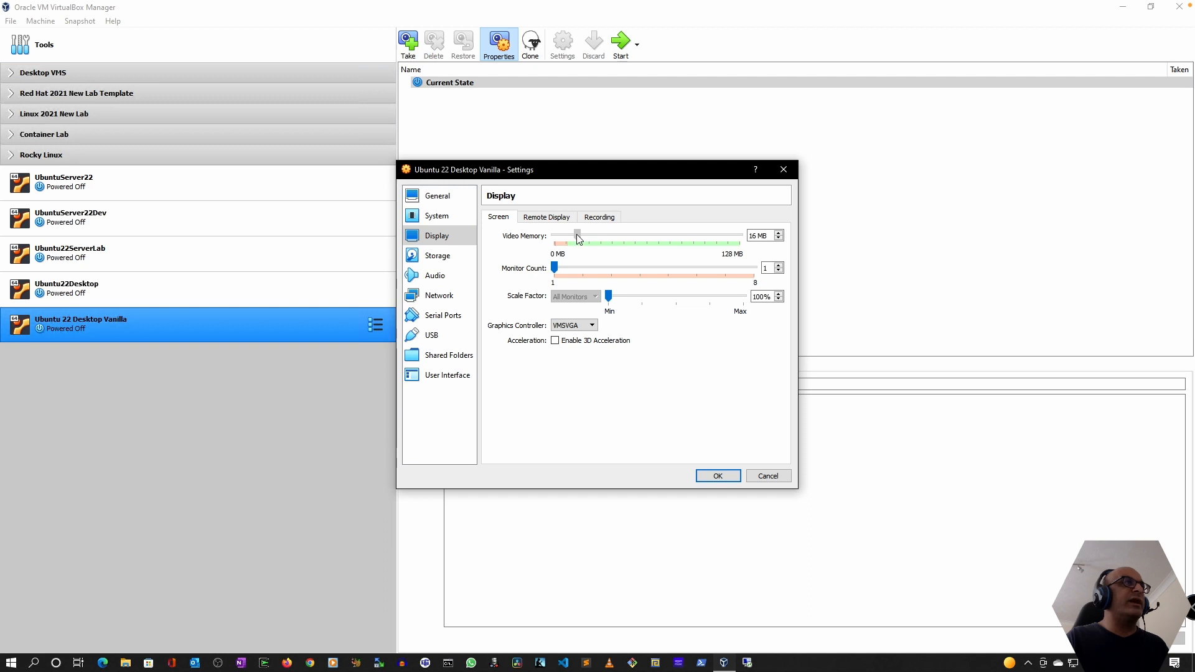
drag(578, 236, 770, 246)
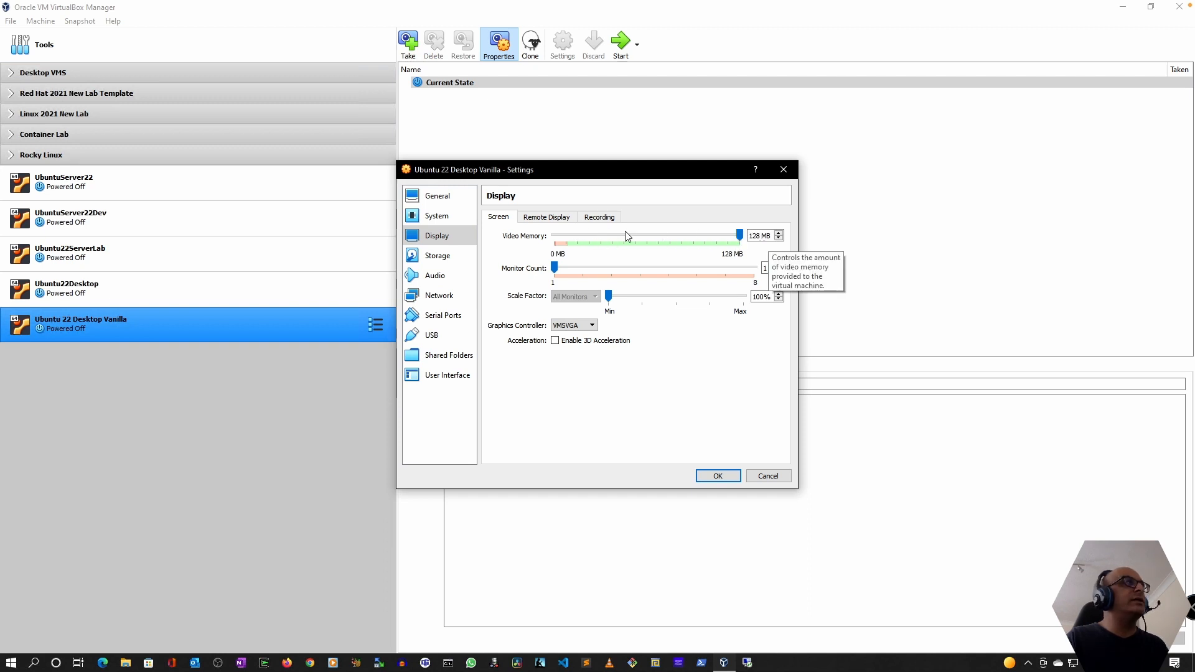
- Attach Network Adapter 1 as Bridged Adapter and save the VM settings
click(442, 297)
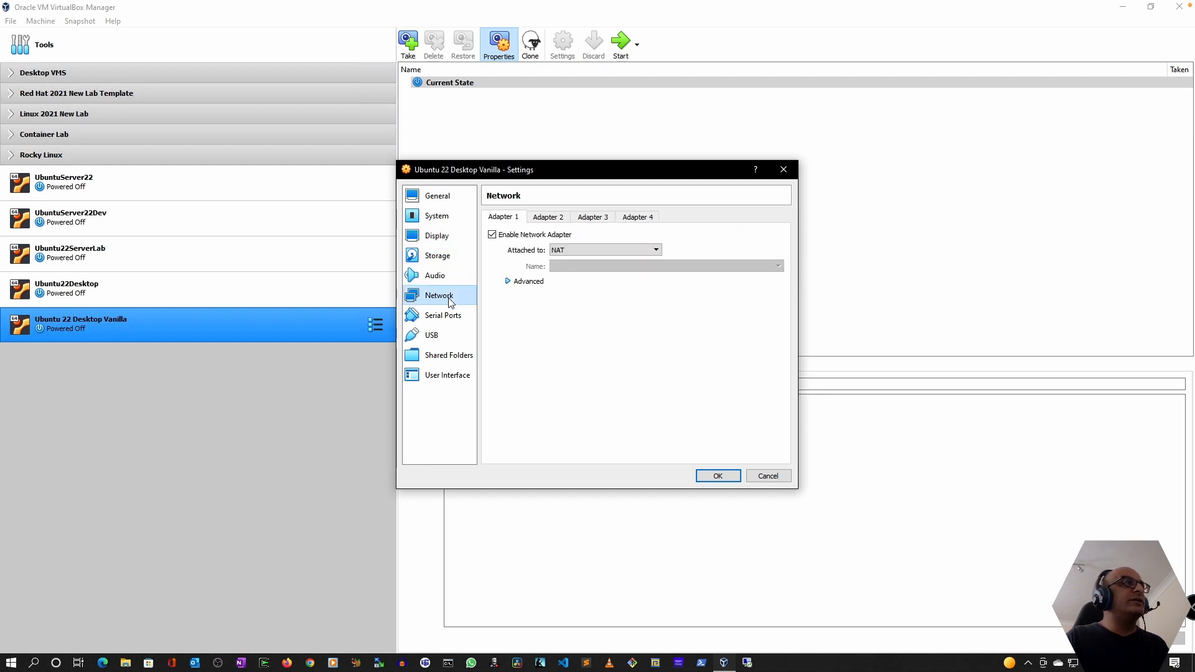
click(590, 251)
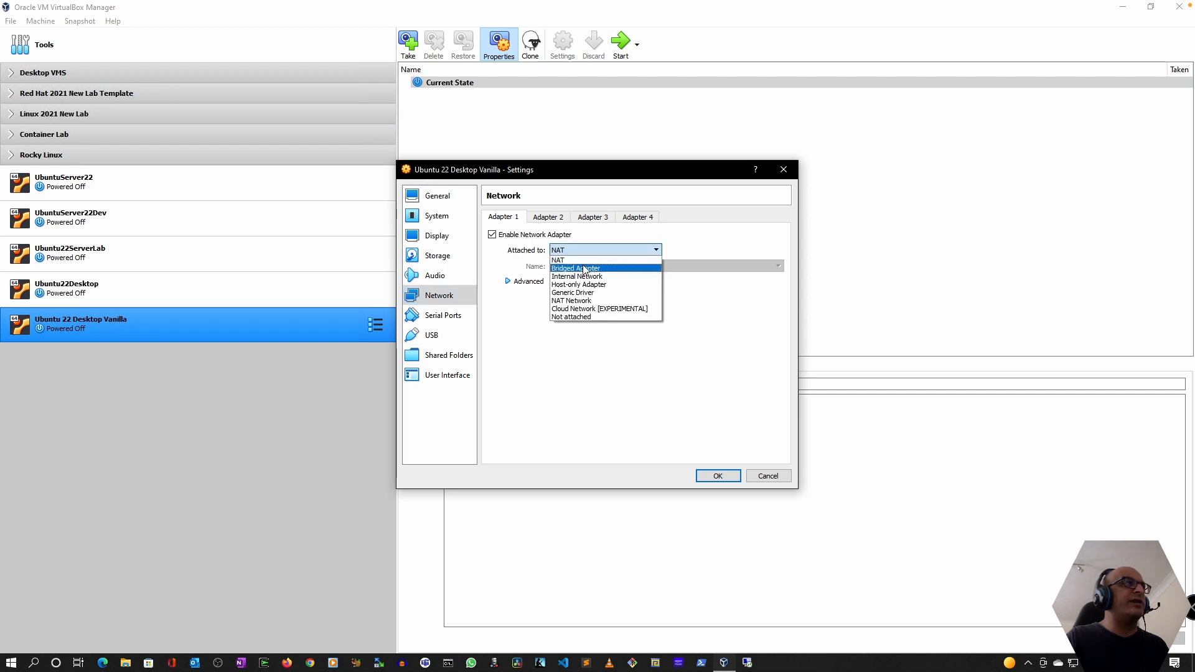
click(585, 268)
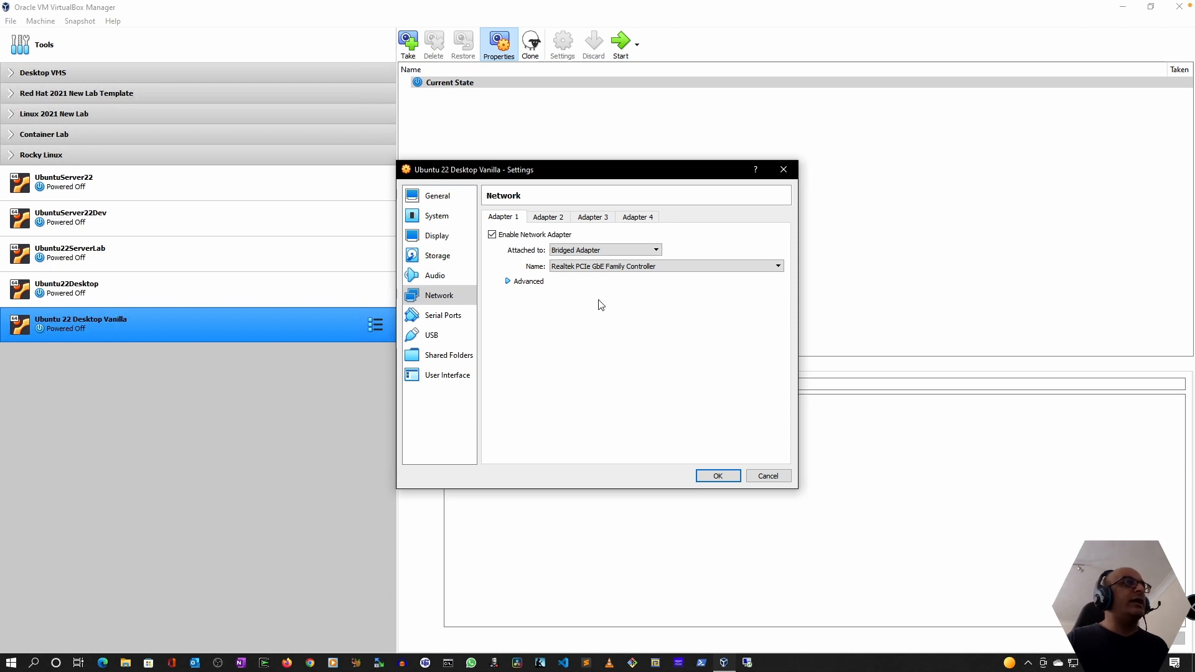
click(714, 476)
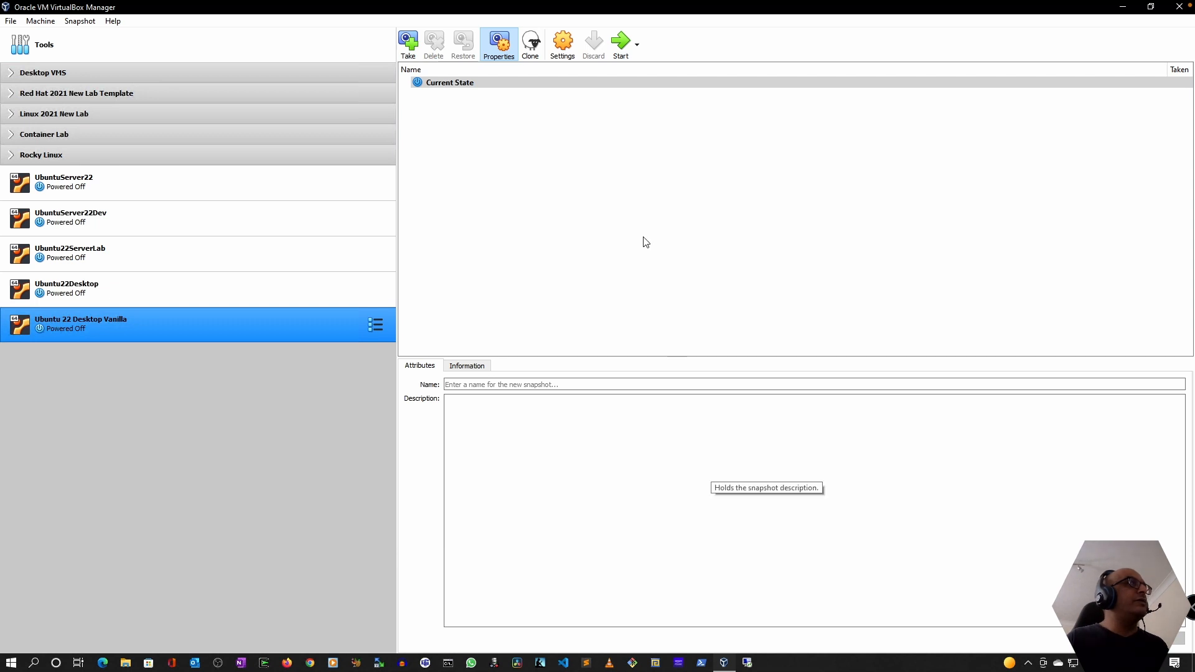
- Start the VM, keeping ubuntu-22.04-desktop-amd64.iso as the start-up disk, and mount and start it
click(622, 50)
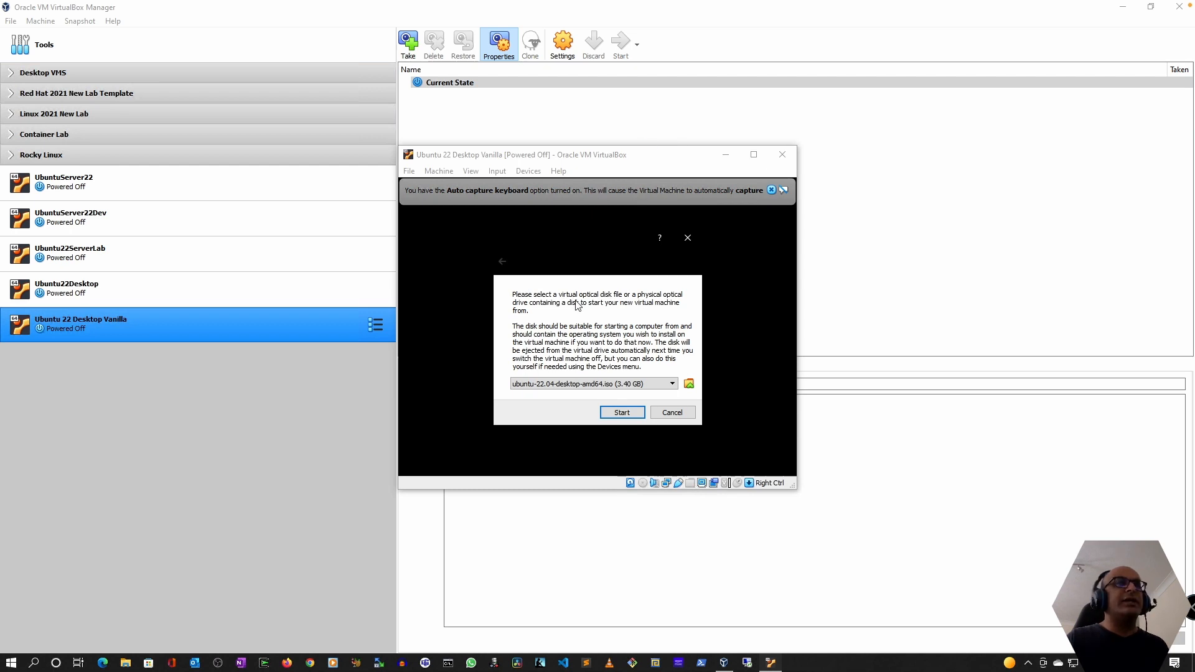
click(673, 385)
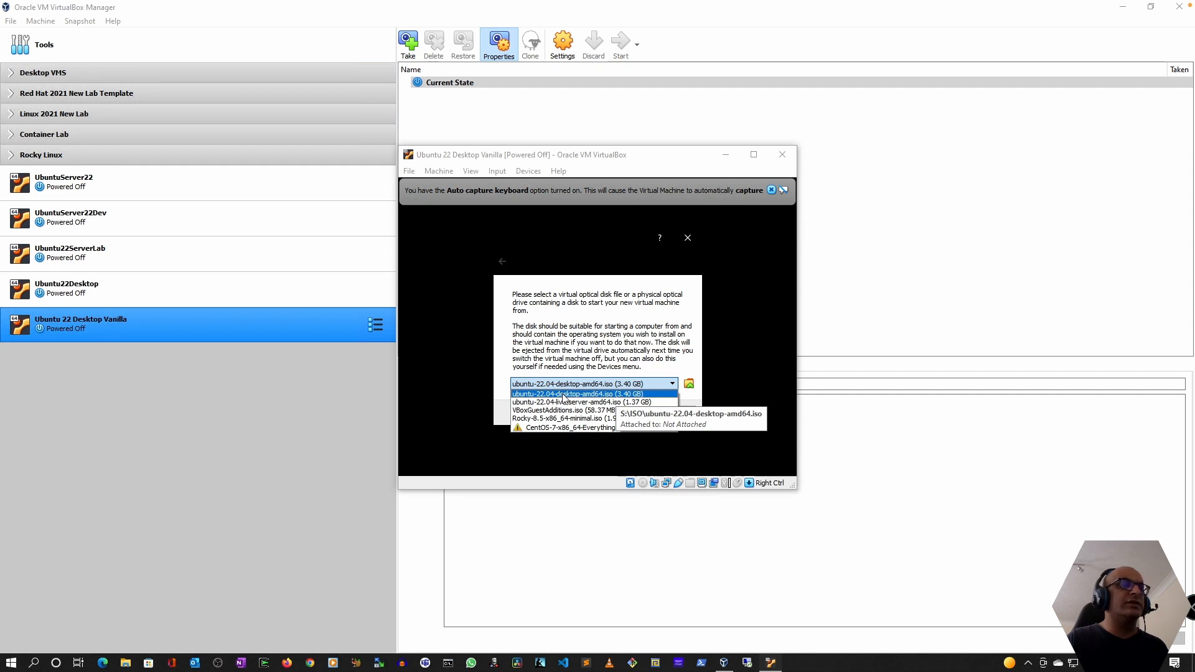
click(627, 352)
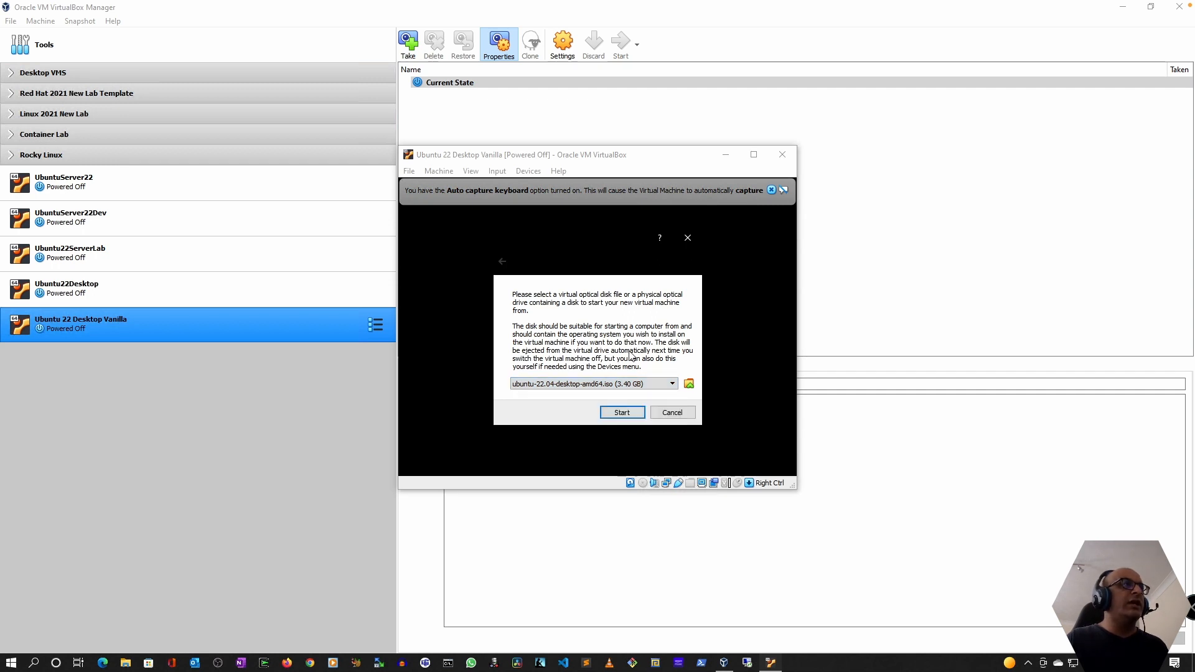
click(689, 383)
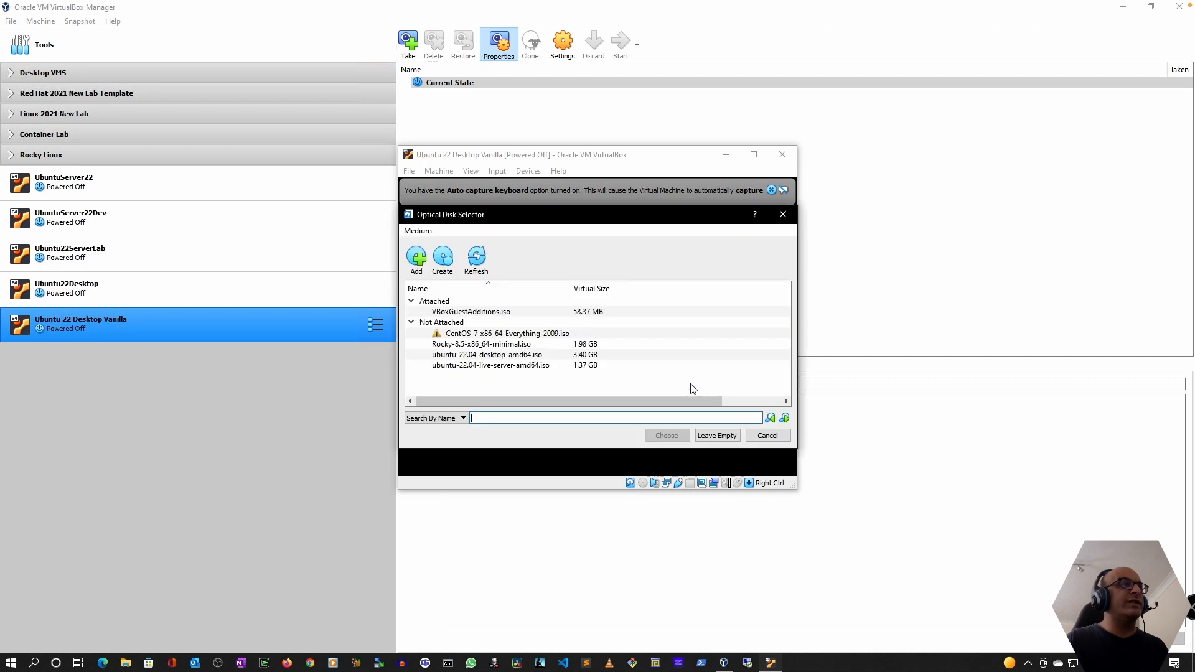
click(421, 264)
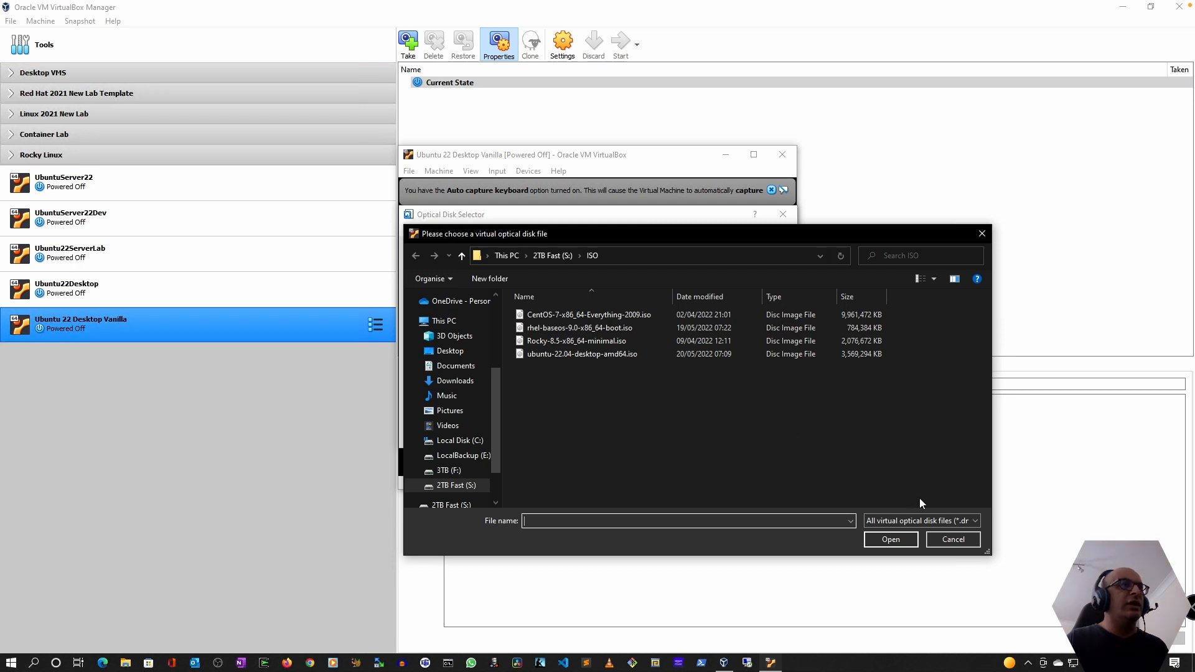
click(951, 540)
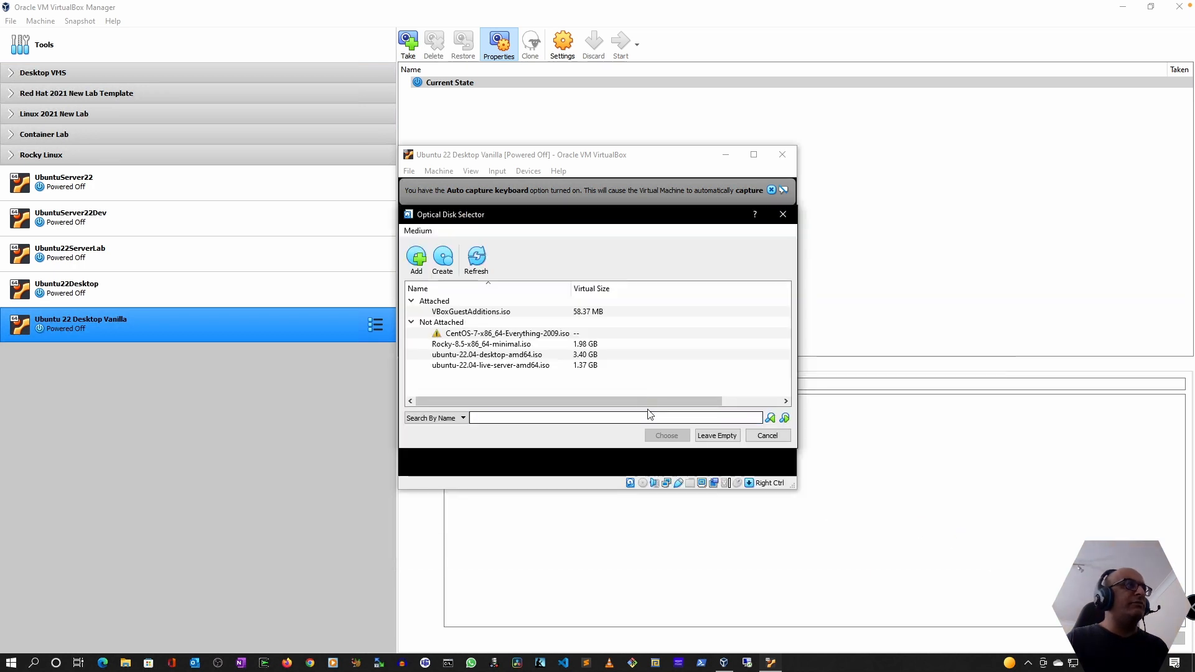
click(764, 435)
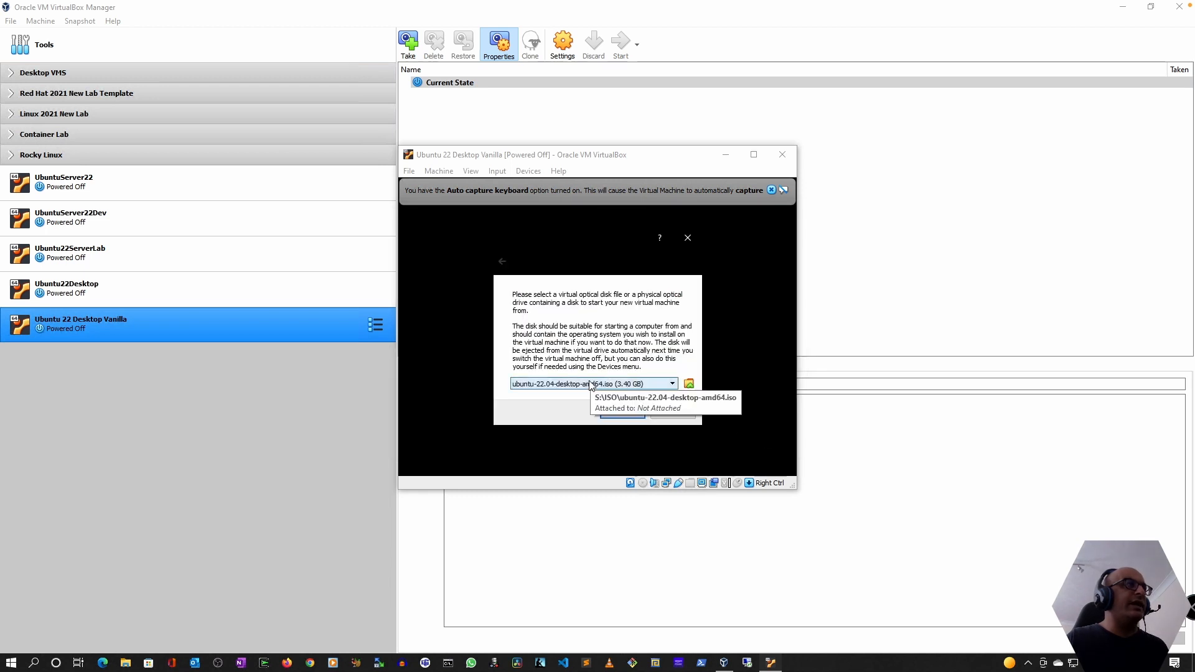
click(622, 412)
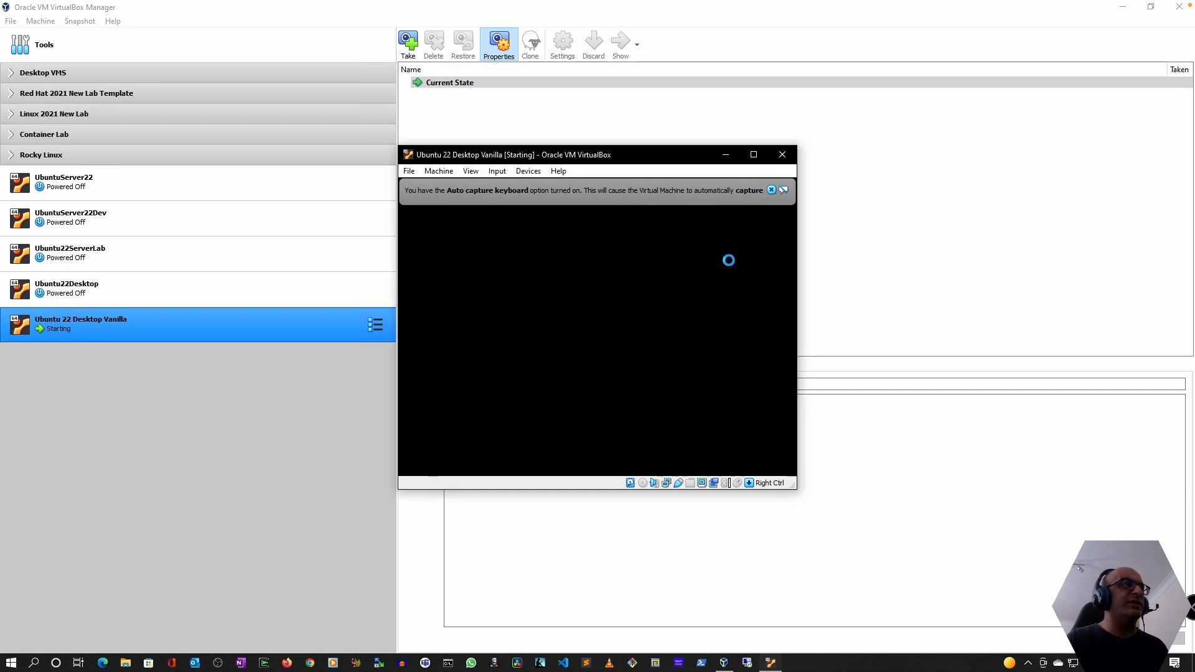
- Dismiss the auto-capture notice and boot GRUB's 'Try or Install Ubuntu' entry
click(772, 190)
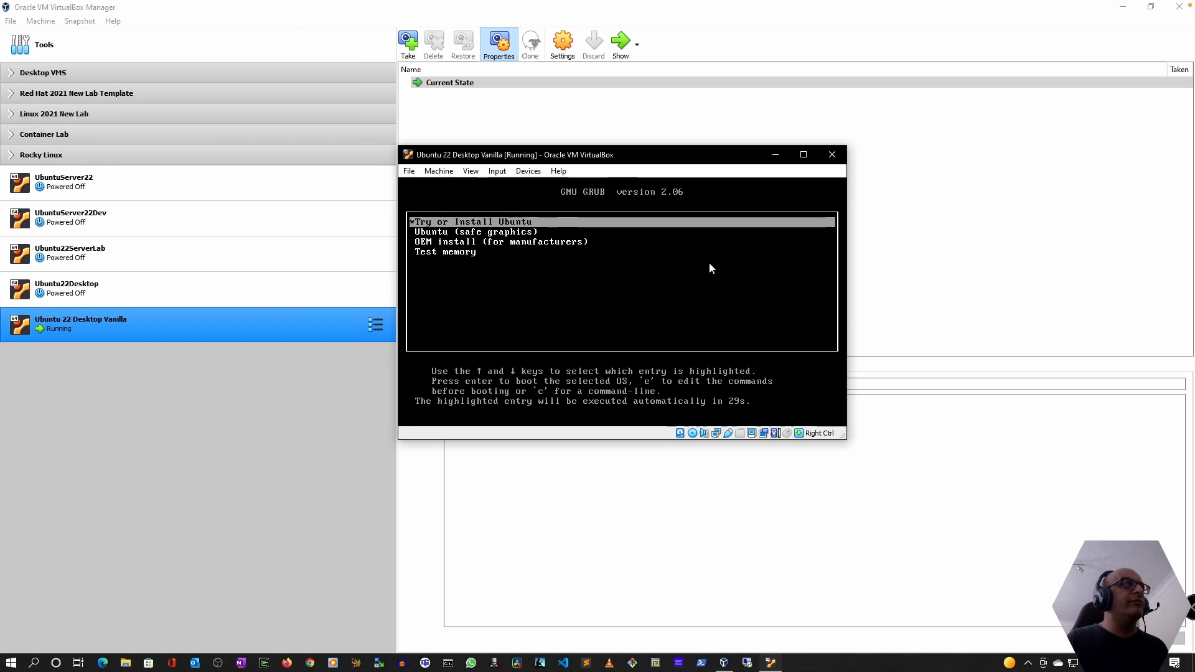
click(708, 263)
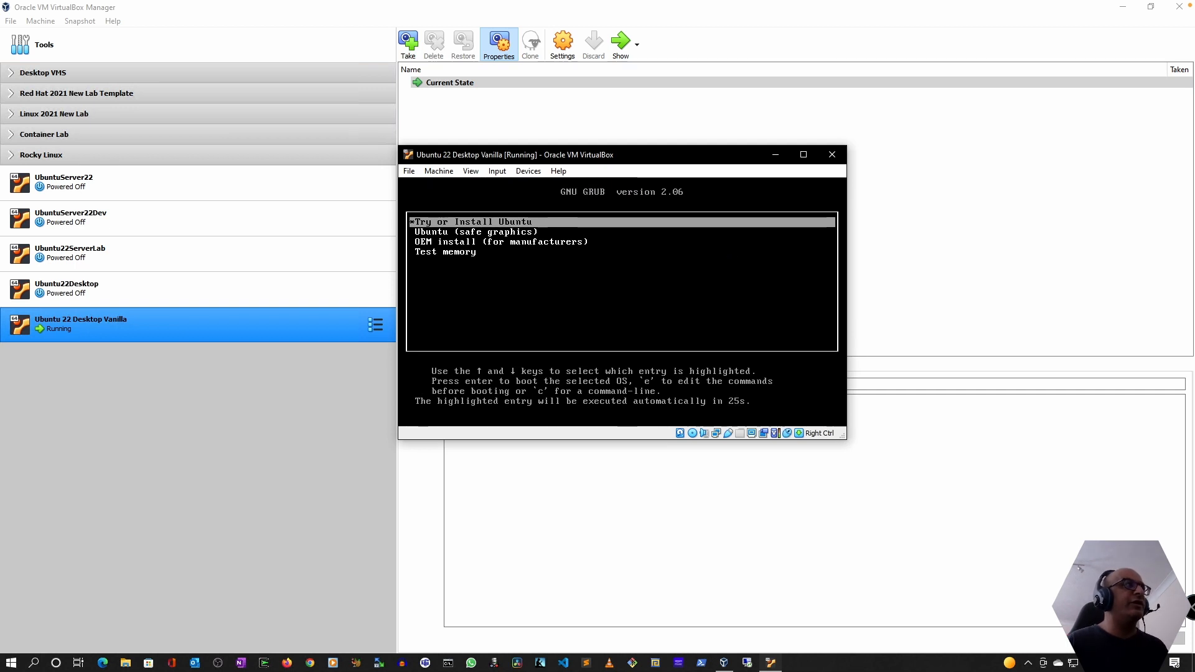
key(Return)
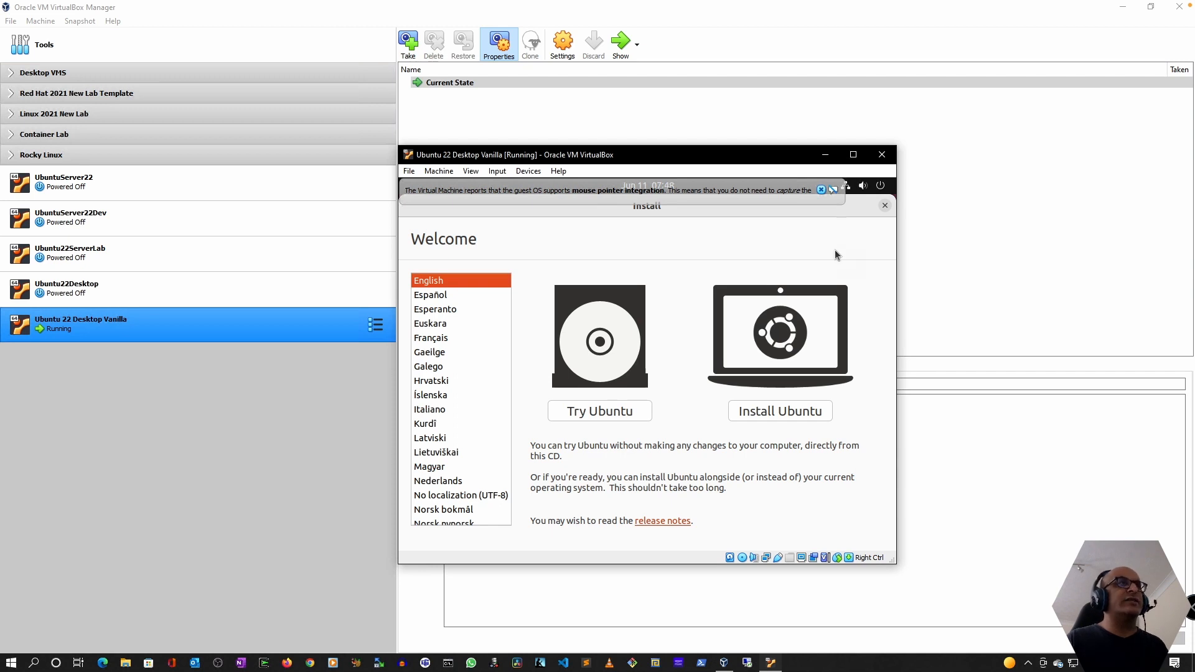
- Choose Install Ubuntu, select the English (UK) keyboard layout and continue
click(821, 189)
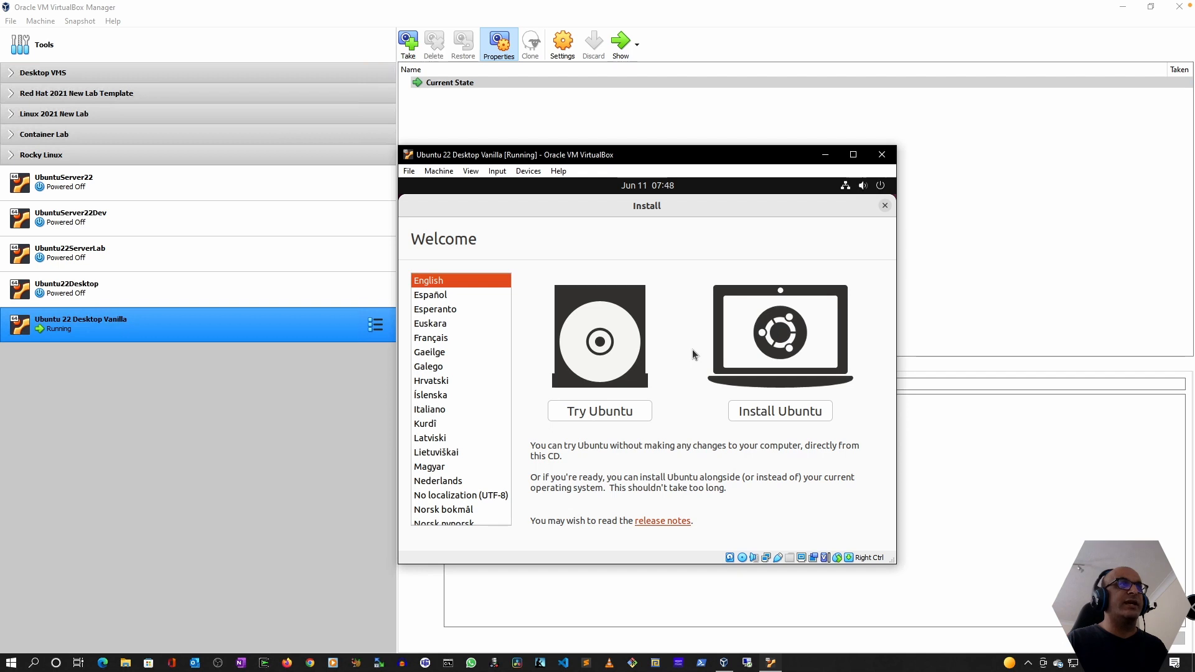
click(780, 411)
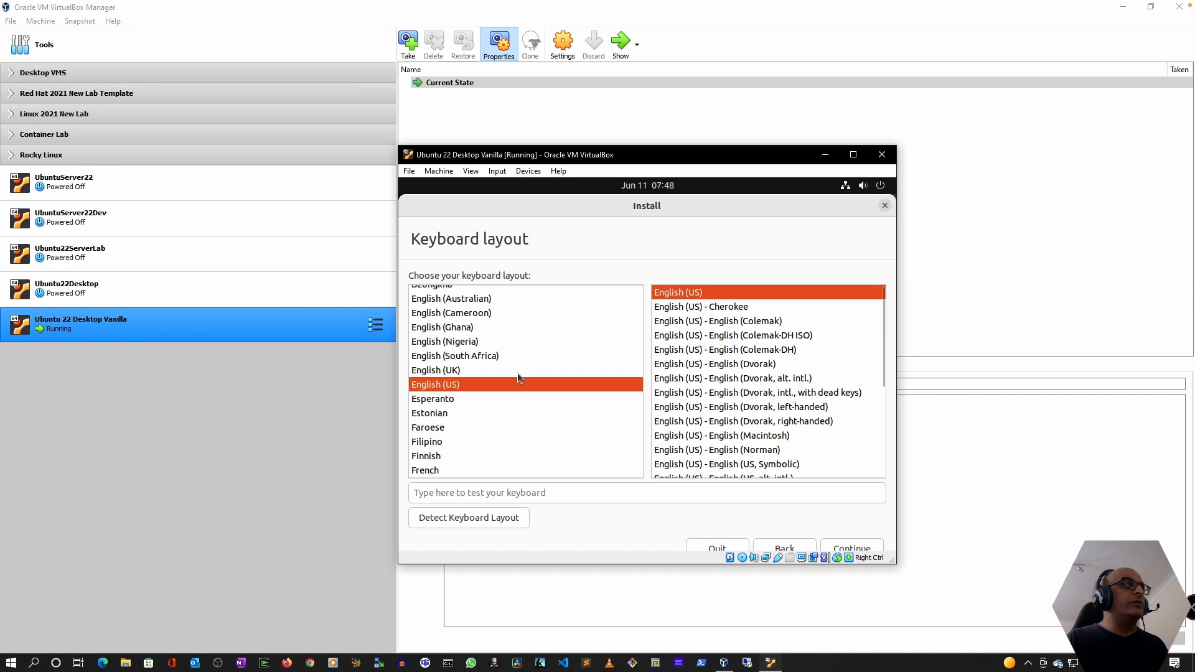
click(516, 370)
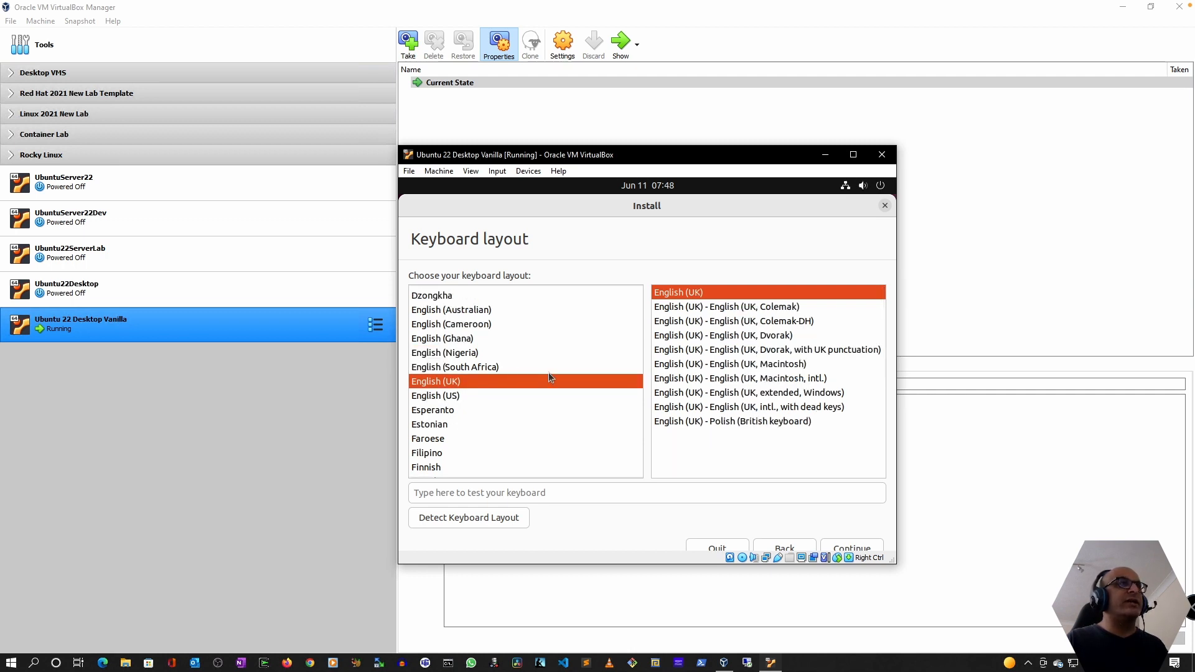
click(835, 541)
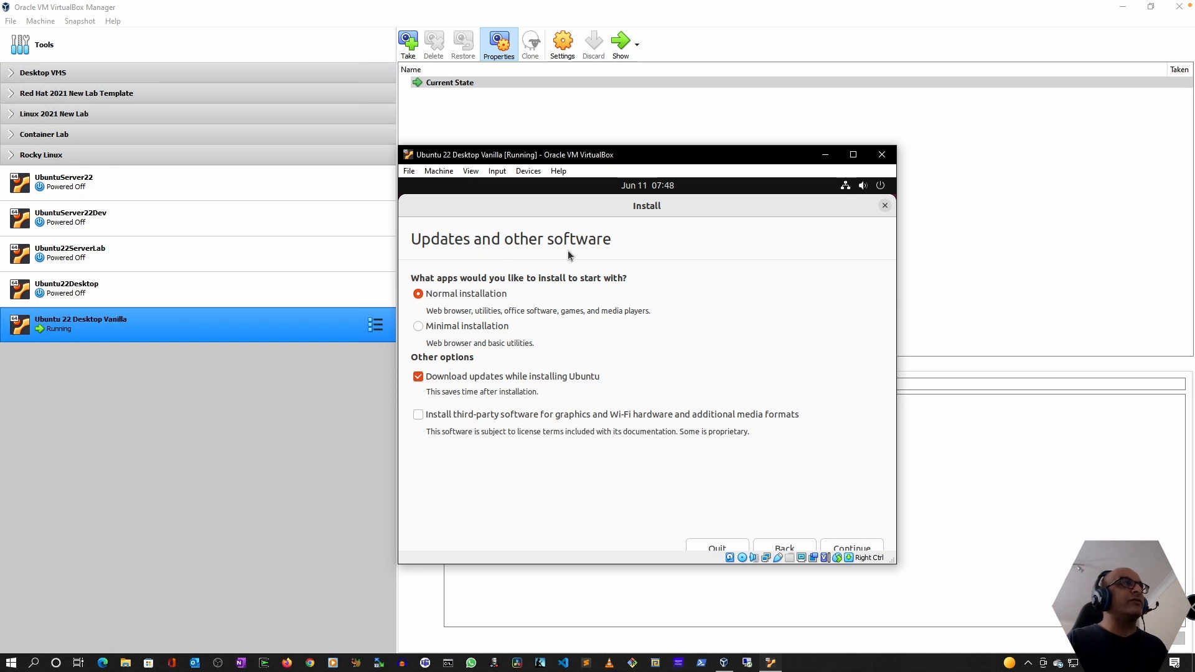
- Choose Minimal installation with third-party drivers and media formats included, and continue
click(429, 330)
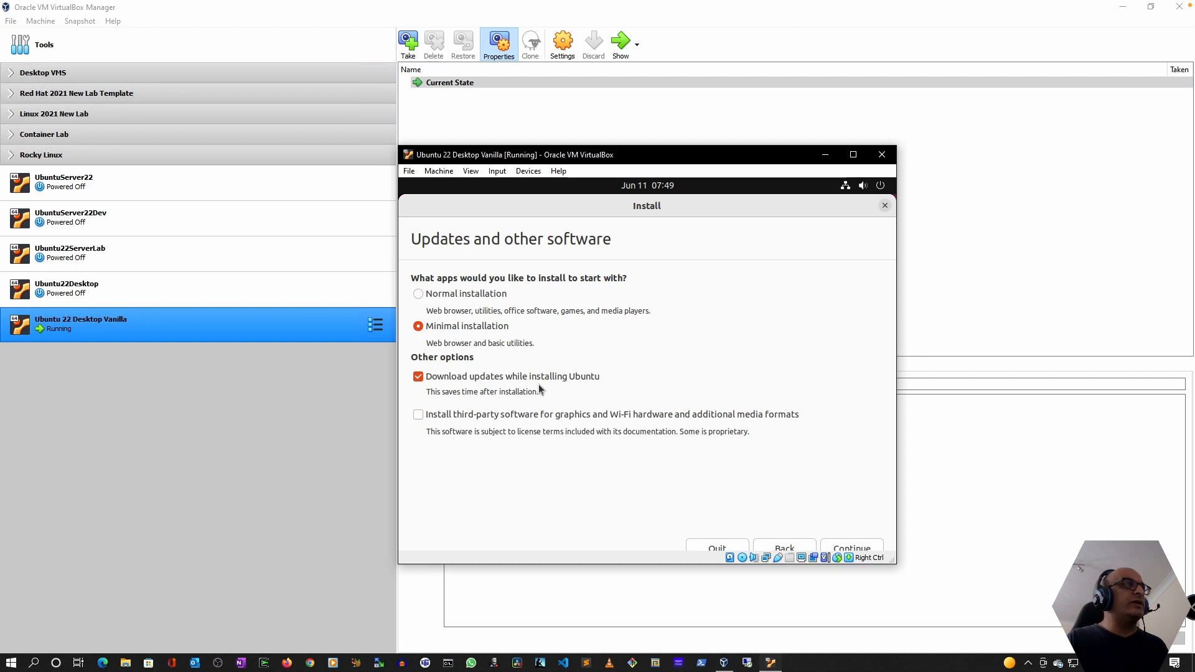
click(419, 415)
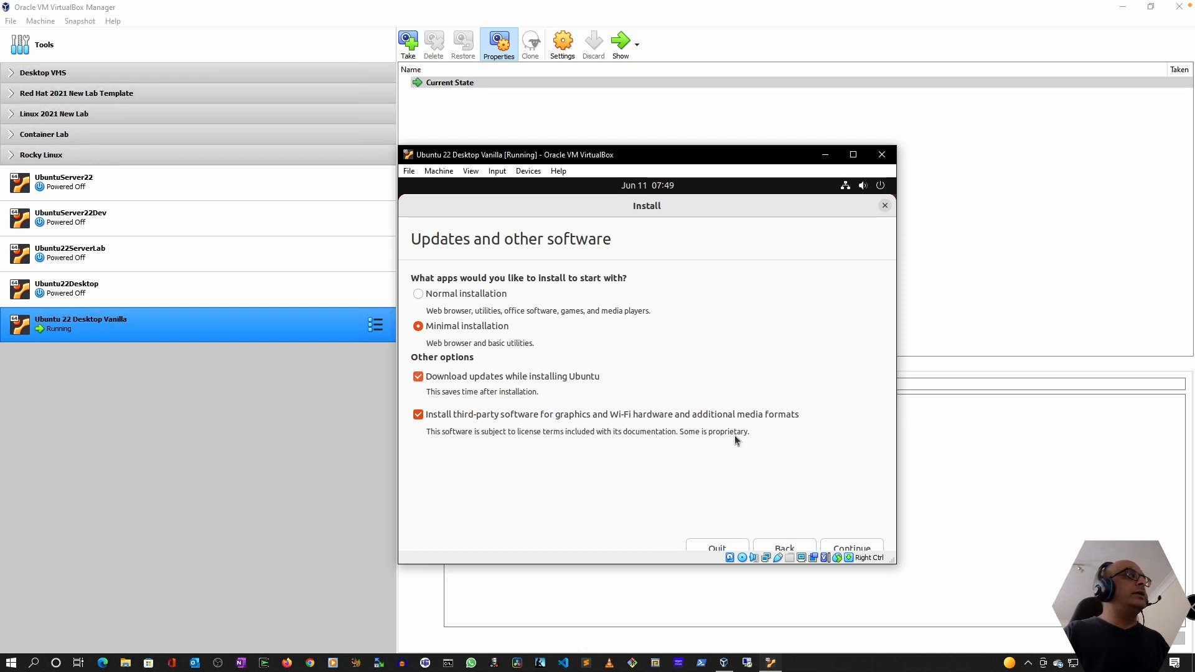
click(848, 549)
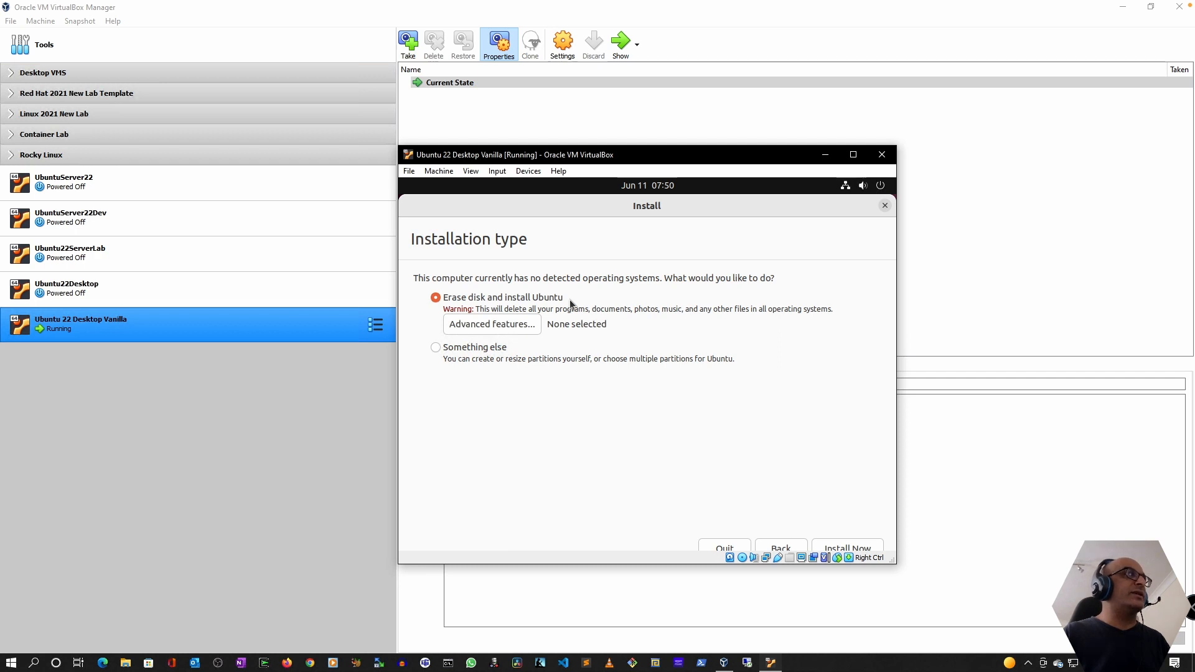
- Install Ubuntu onto the erased virtual disk and approve writing the partition changes
click(843, 547)
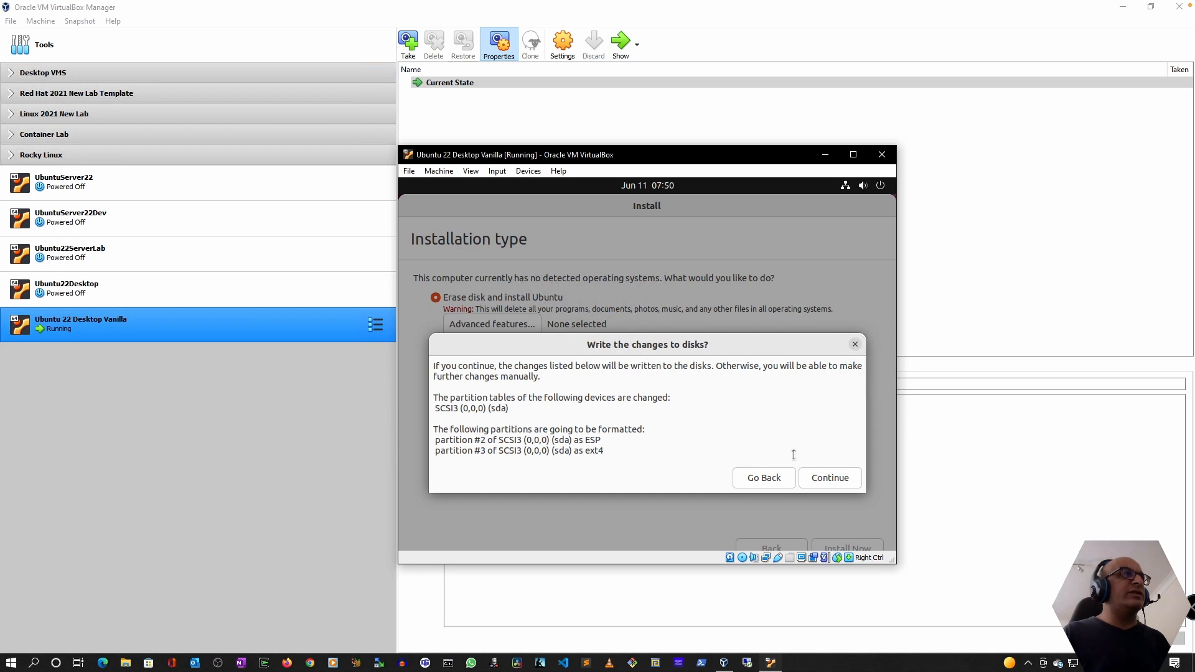
click(823, 481)
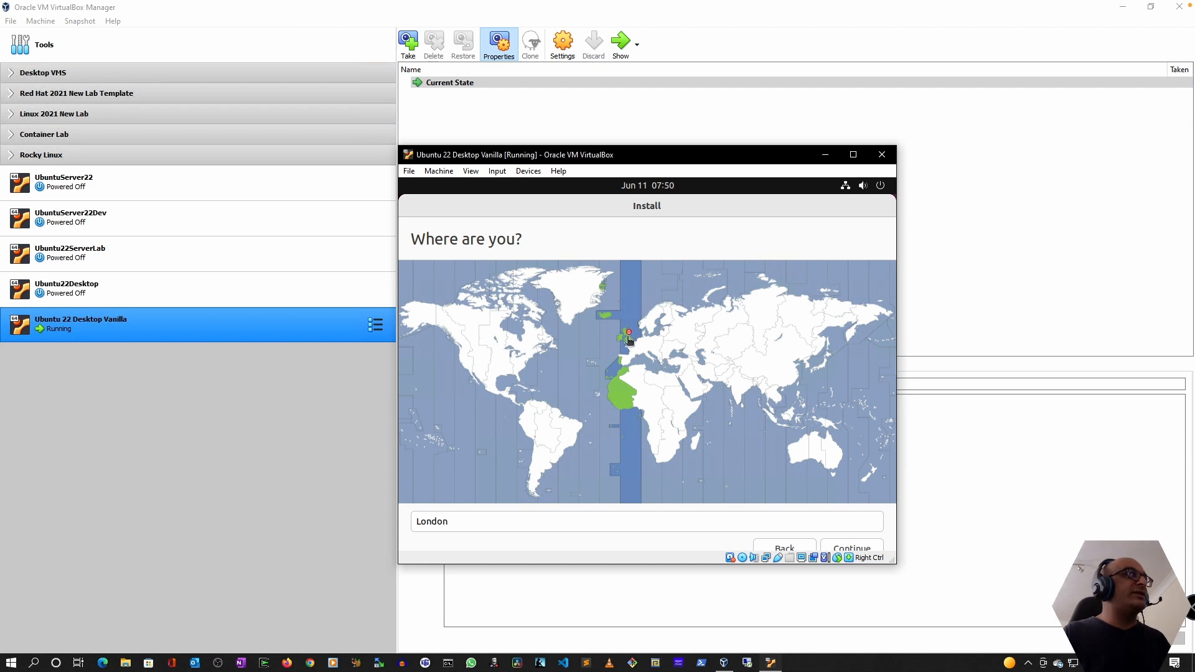
- Keep London and create the user account on computer Ubuntu22Vanilla with username and password
click(837, 548)
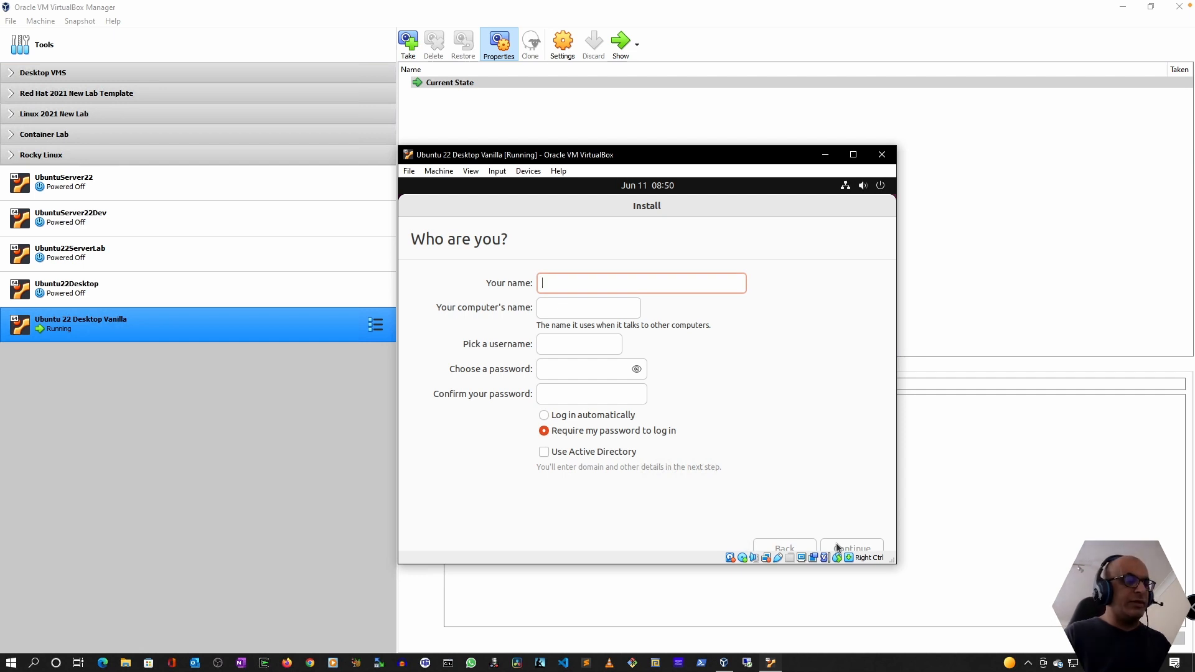
text(Amit Kar)
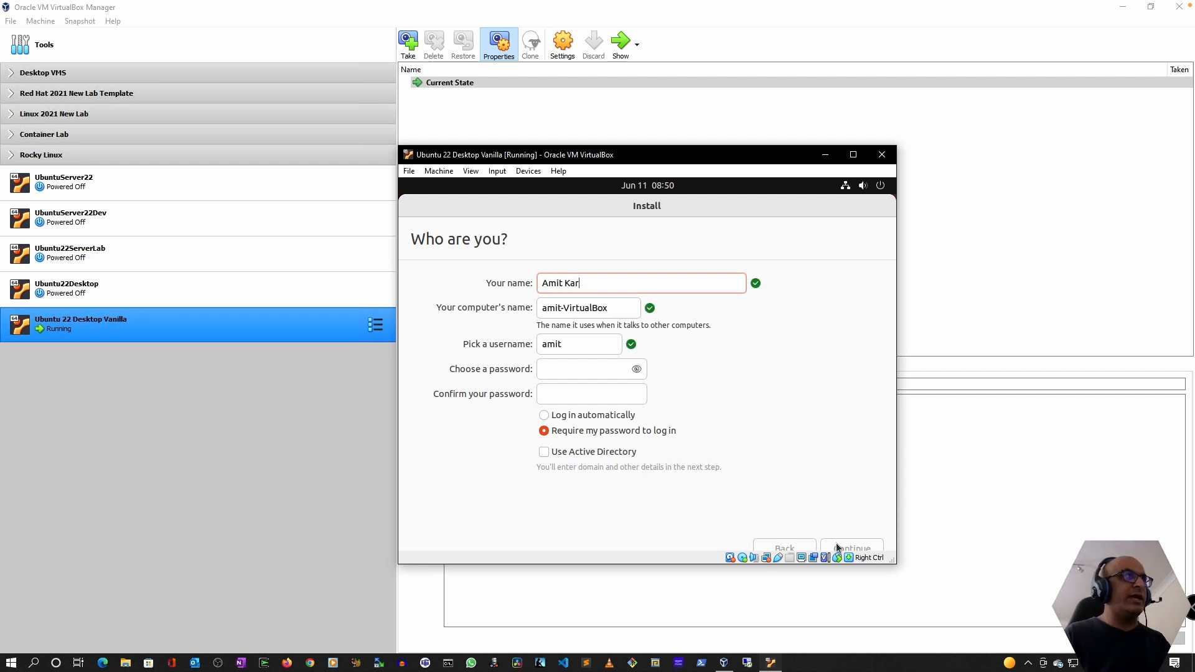
text(ia)
key(Tab)
text(Ub)
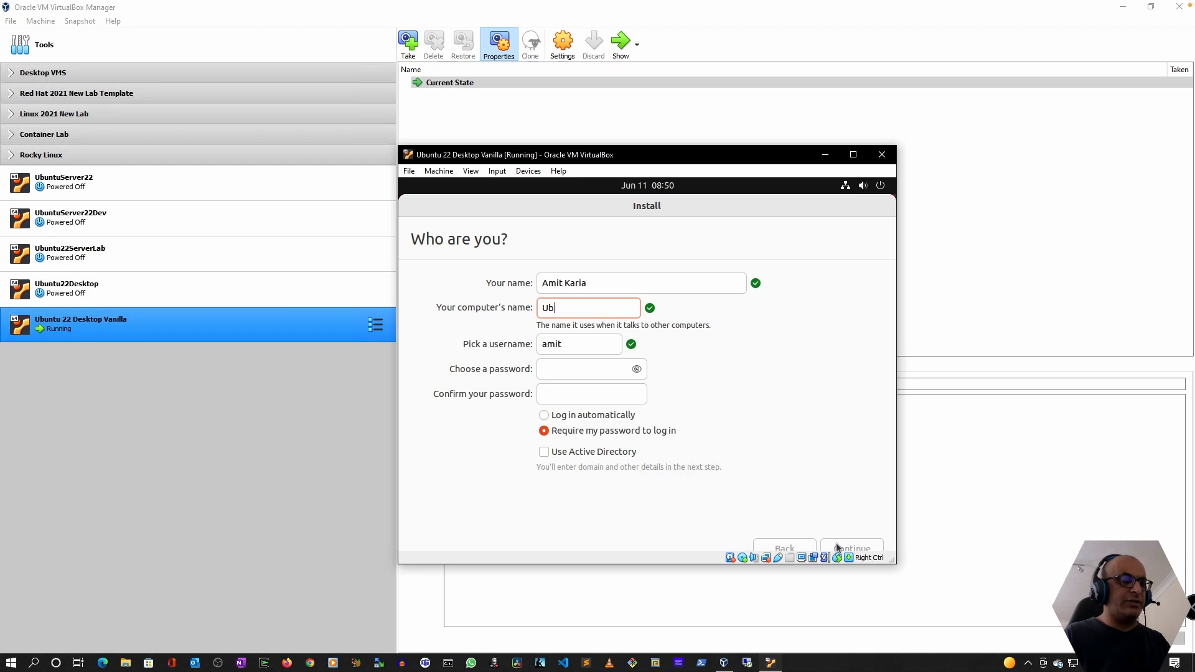
text(untu22)
text(anilla)
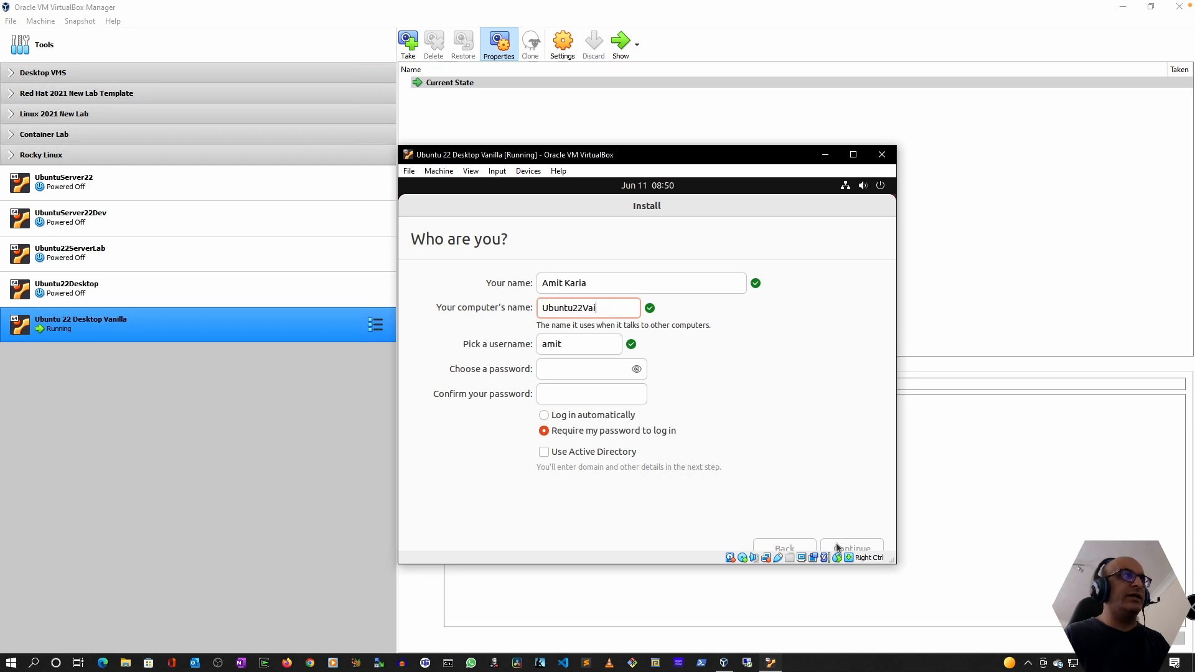
key(Tab)
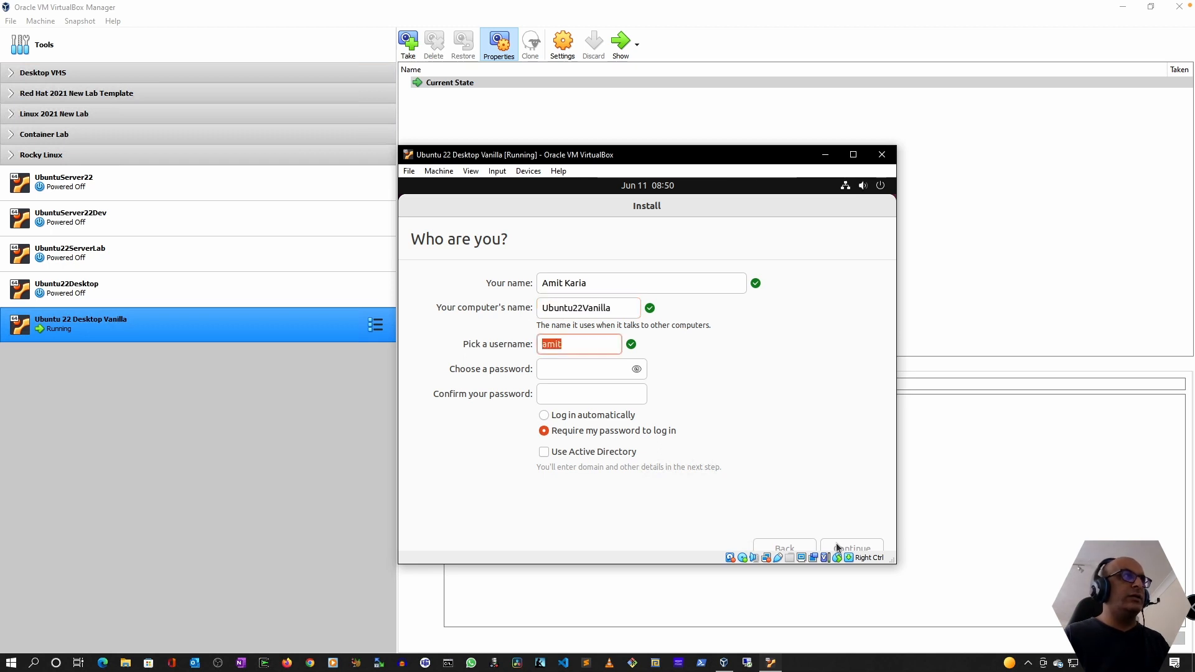
text(akaria)
key(Tab)
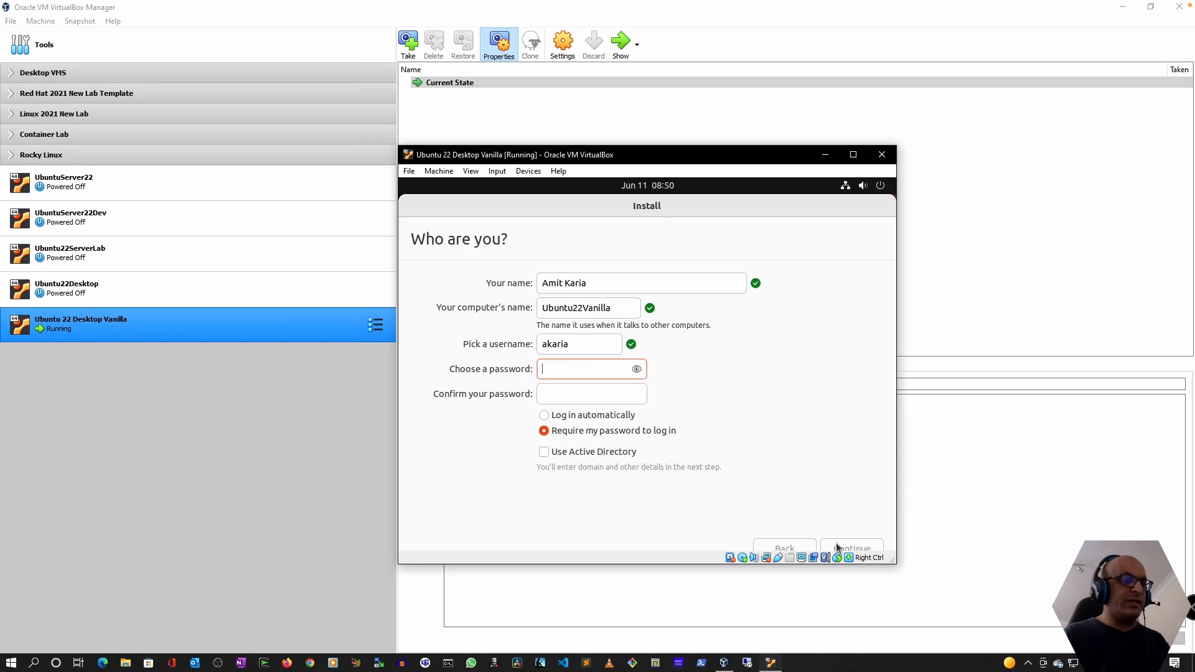
text(*********)
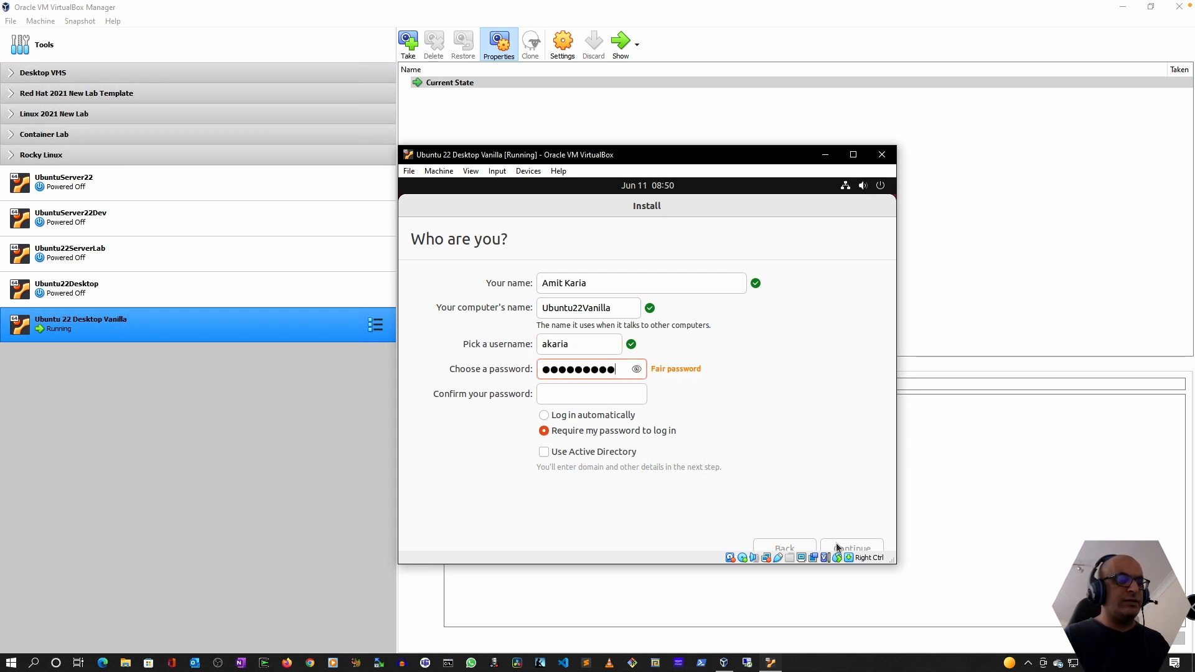
text(***)
key(Tab)
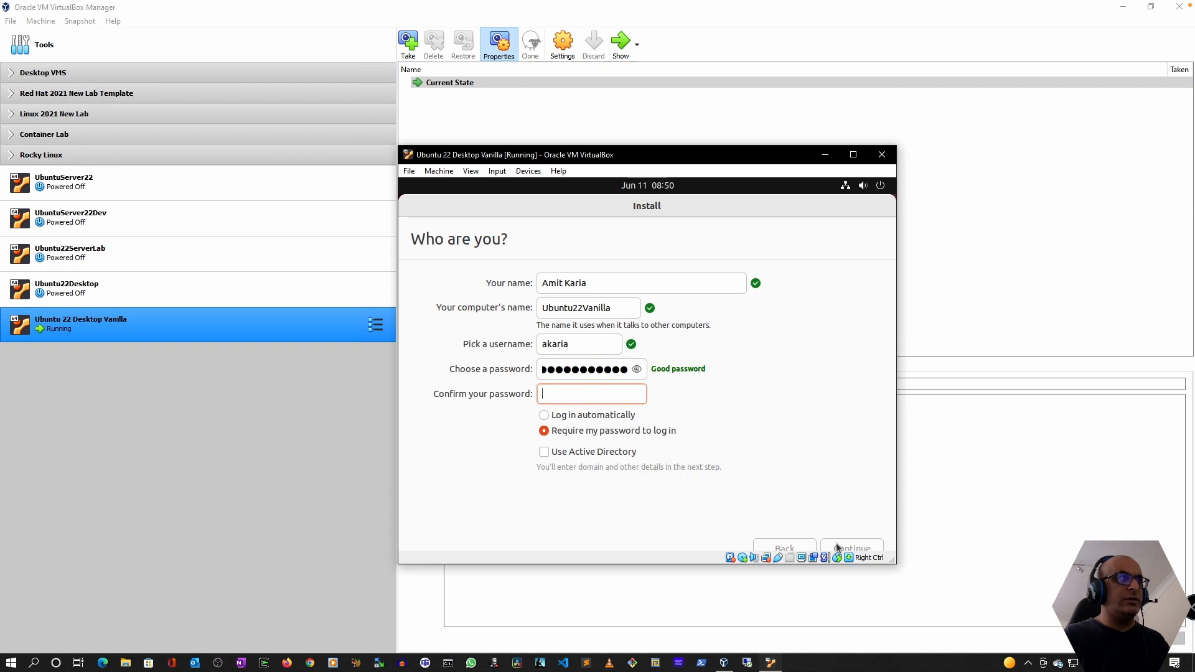
text(********)
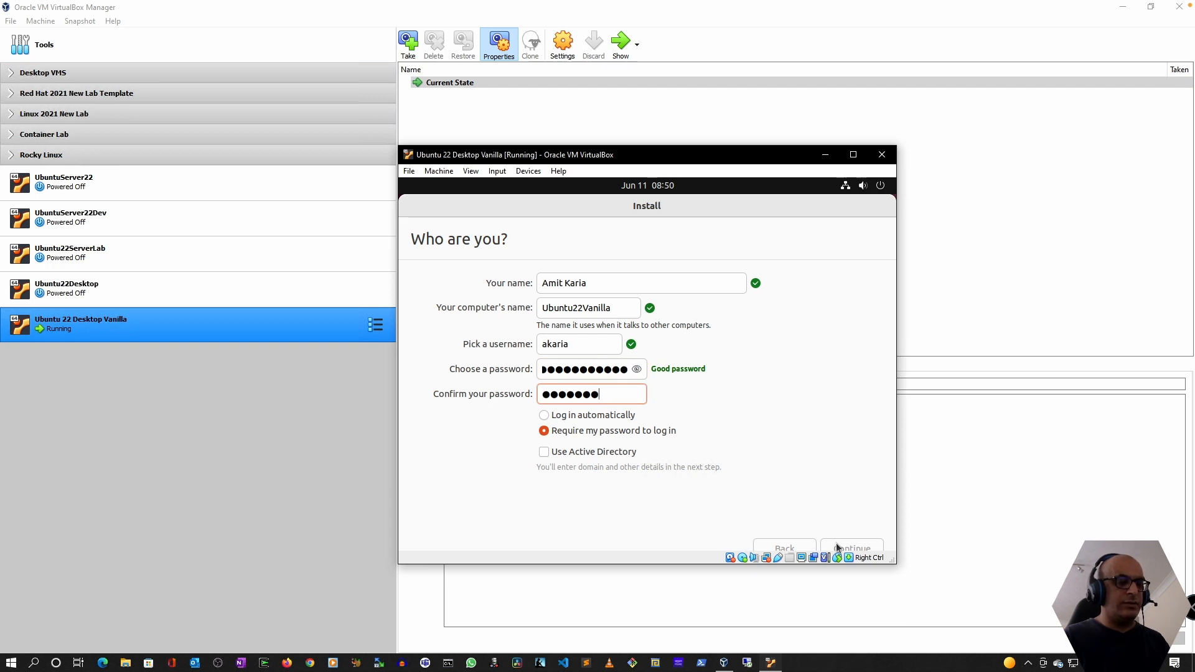
text(****)
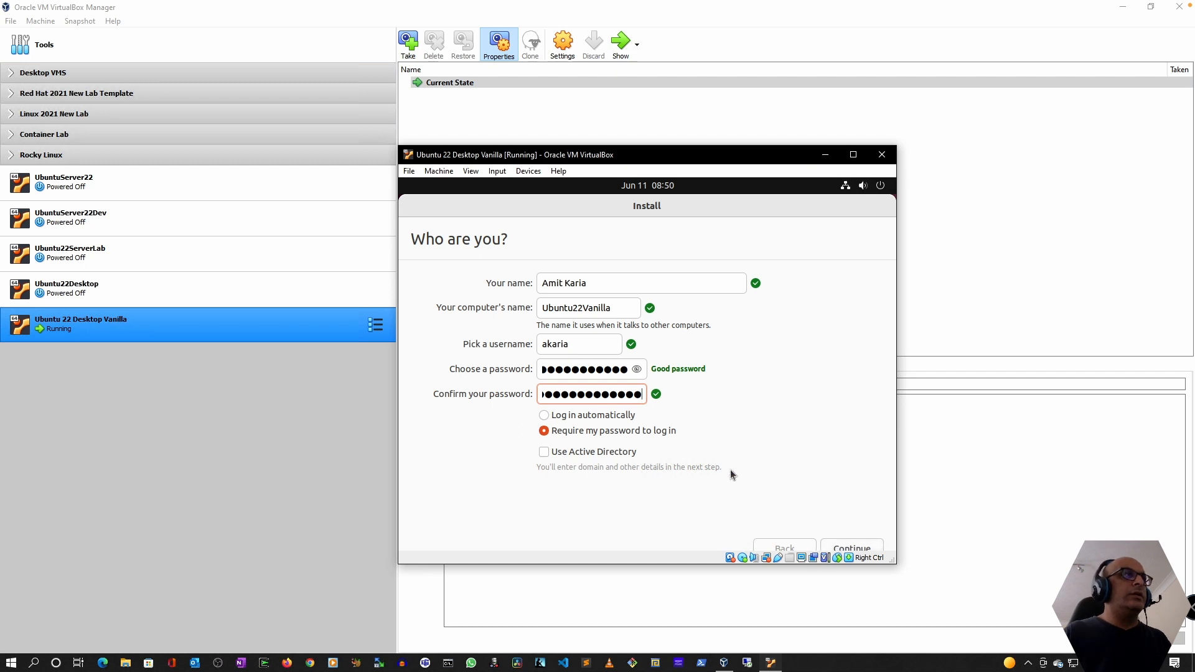
click(842, 543)
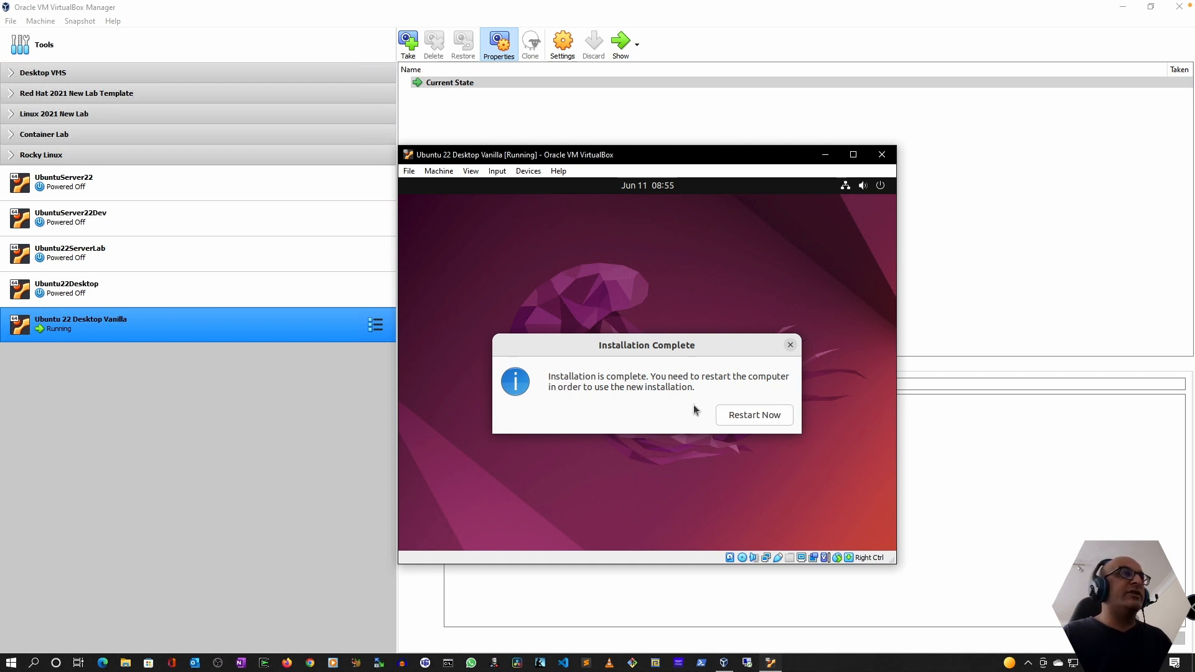
- Restart the VM, check the optical drive, and confirm the reboot
click(750, 417)
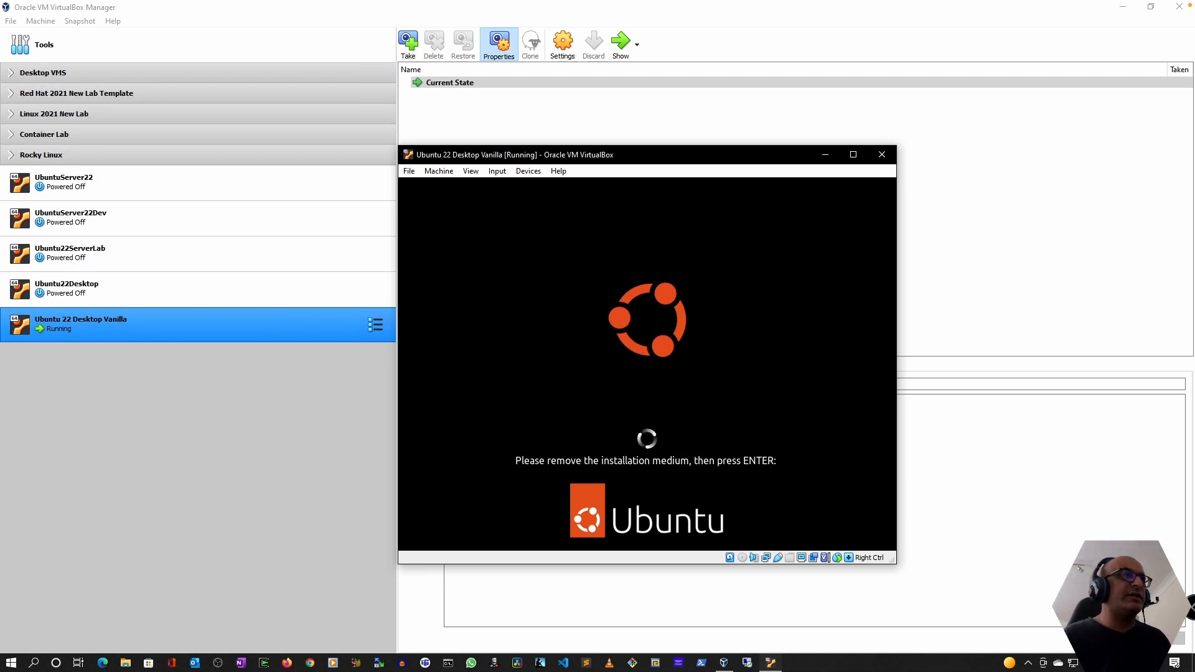
click(523, 172)
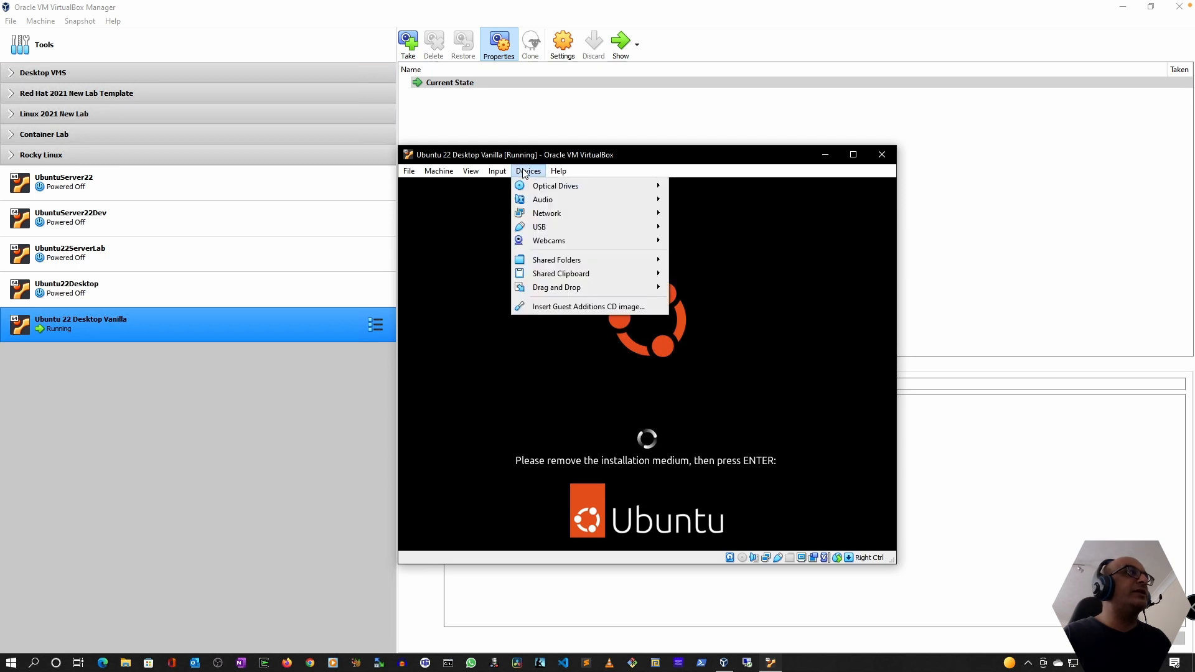
mouse_move(545, 187)
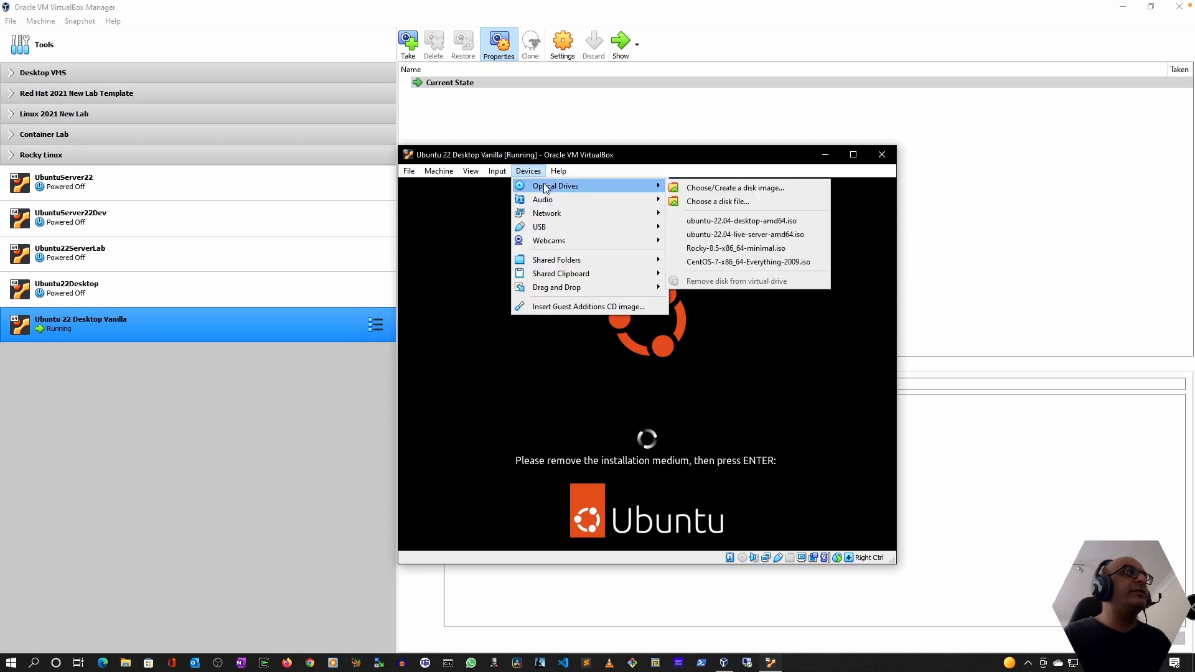
click(652, 322)
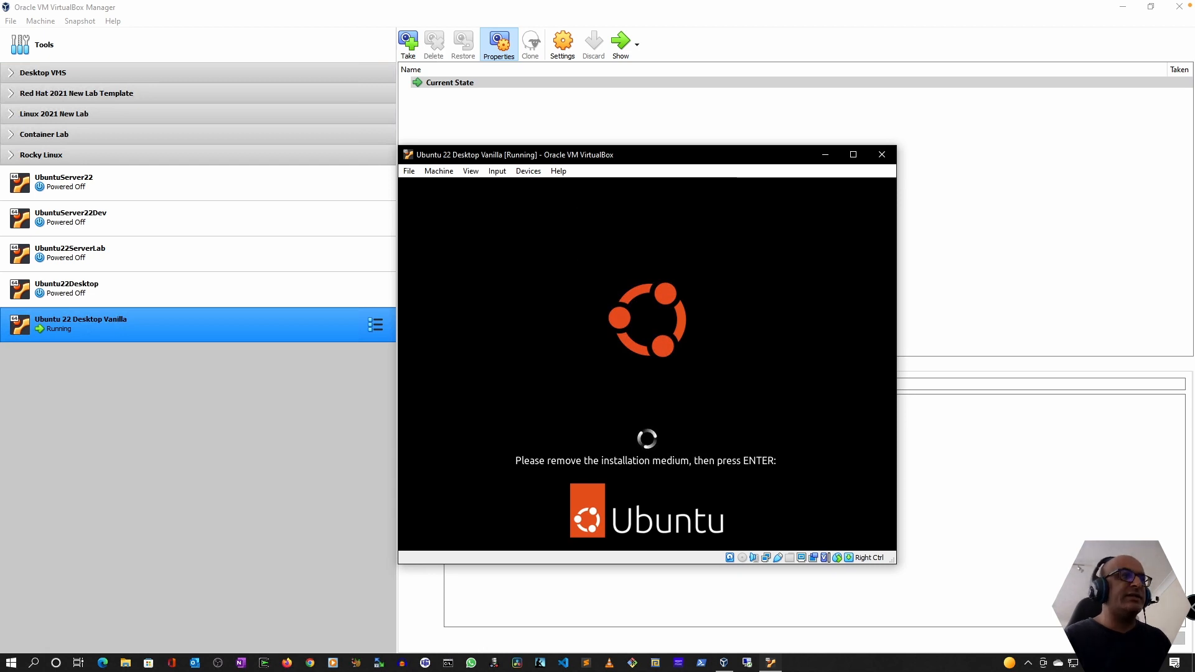
key(Return)
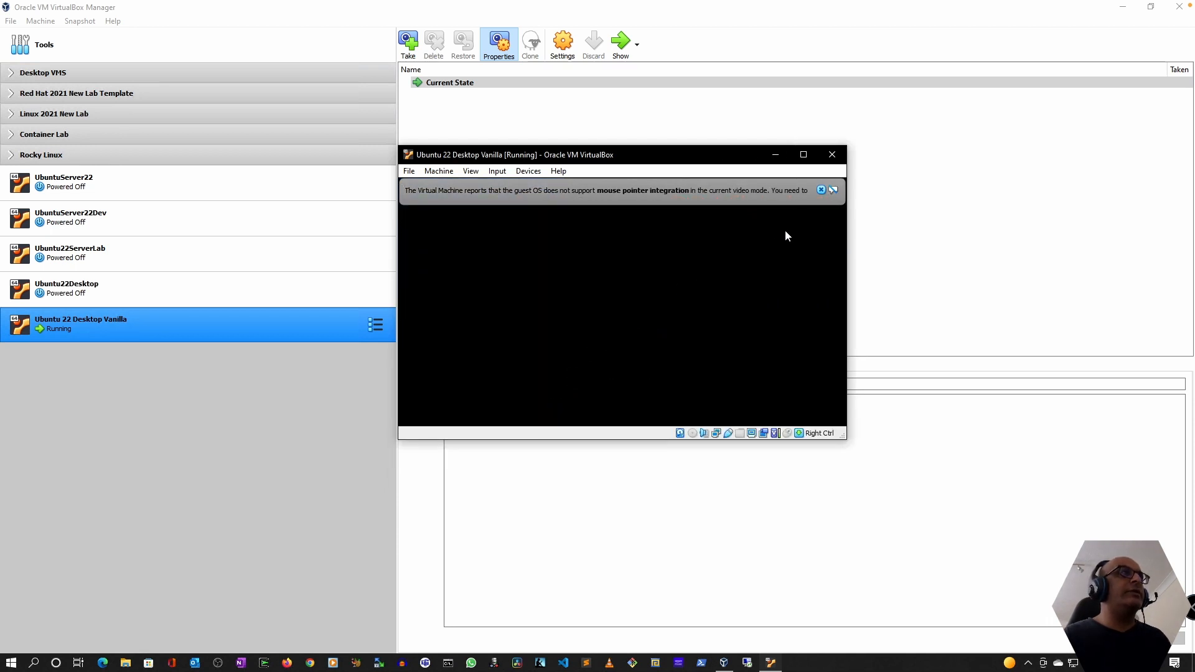
- Dismiss the pointer integration notices and log in as the user with the account password
click(821, 190)
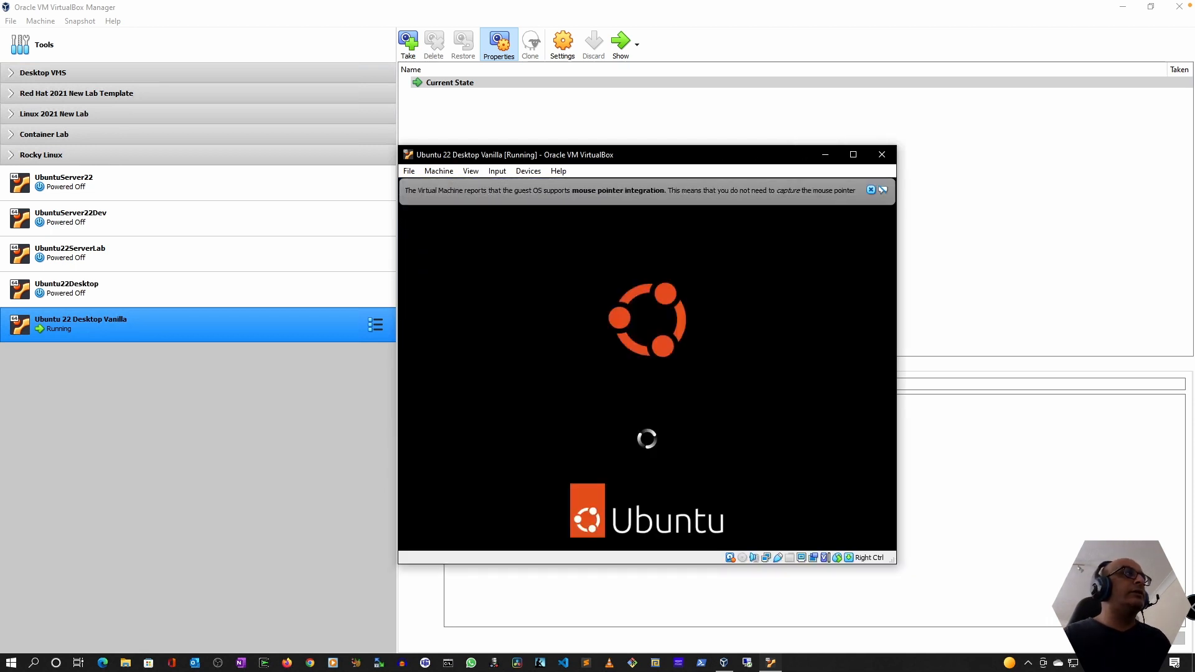
click(872, 189)
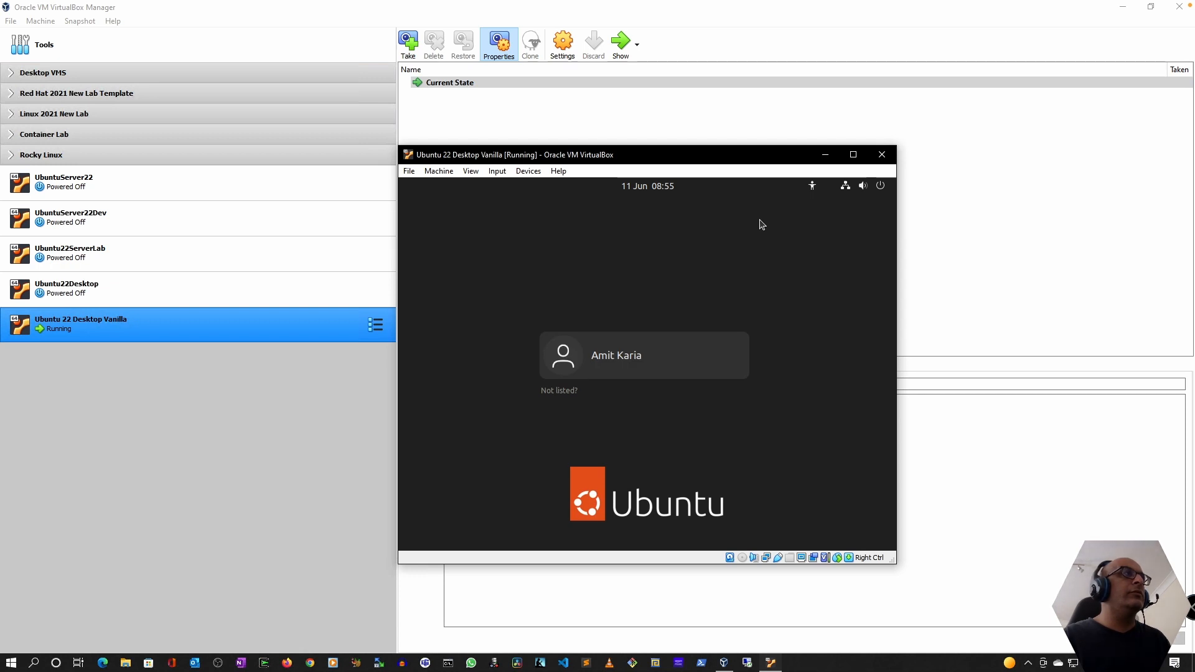
click(633, 359)
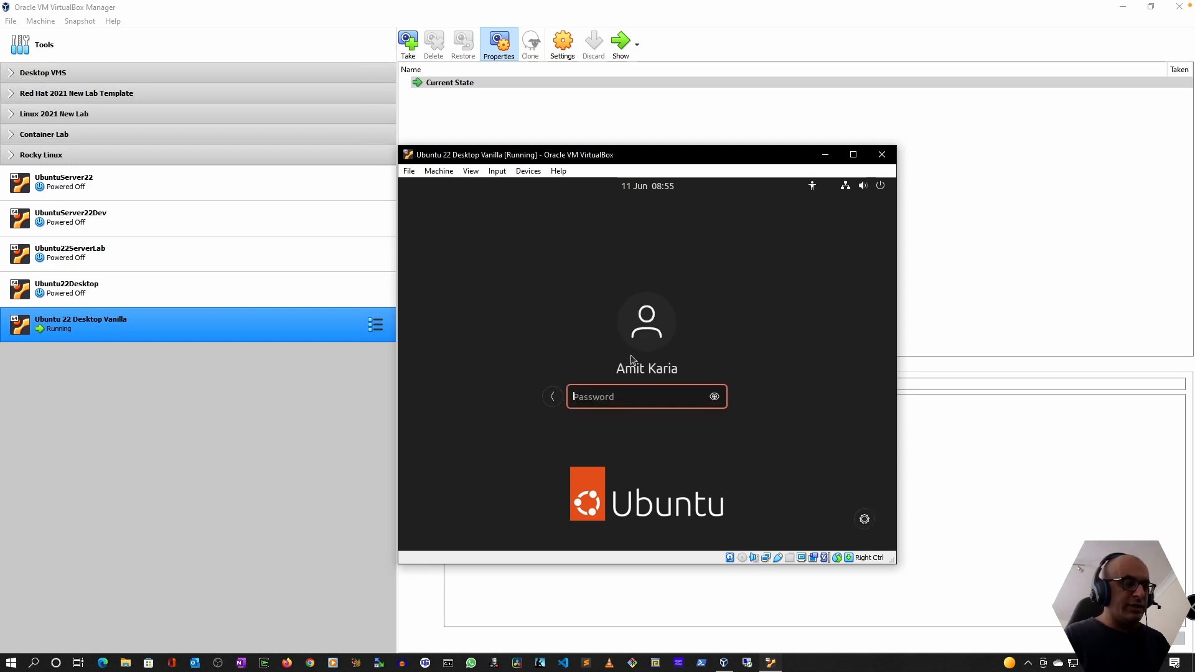
text(*******)
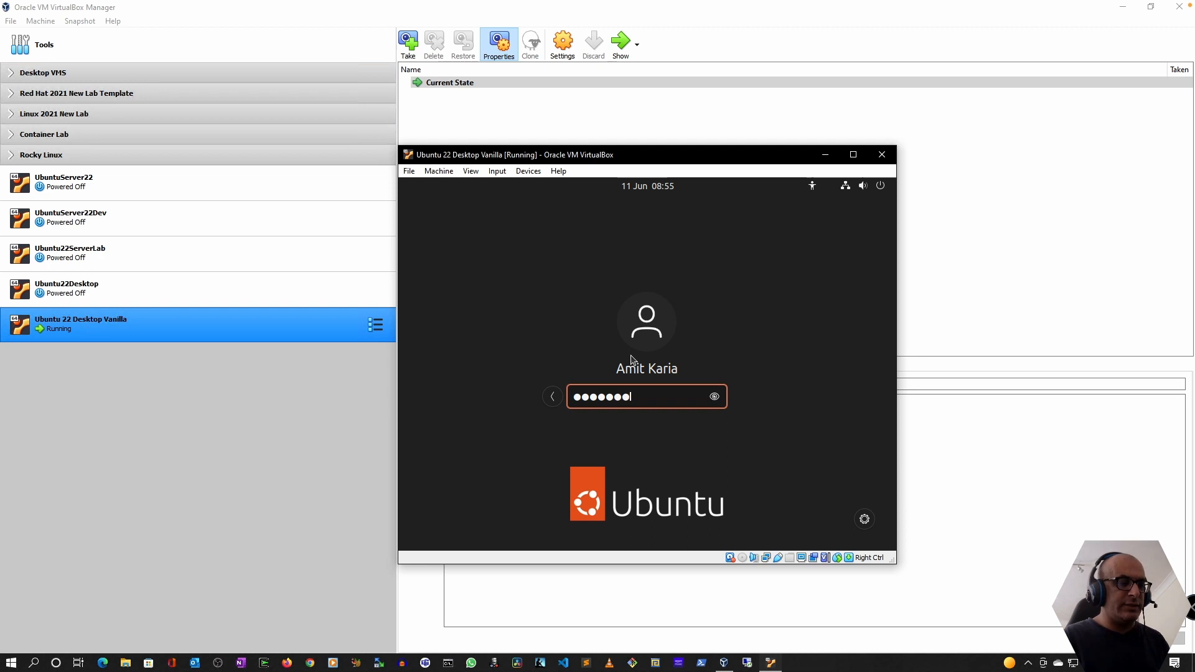
text(******)
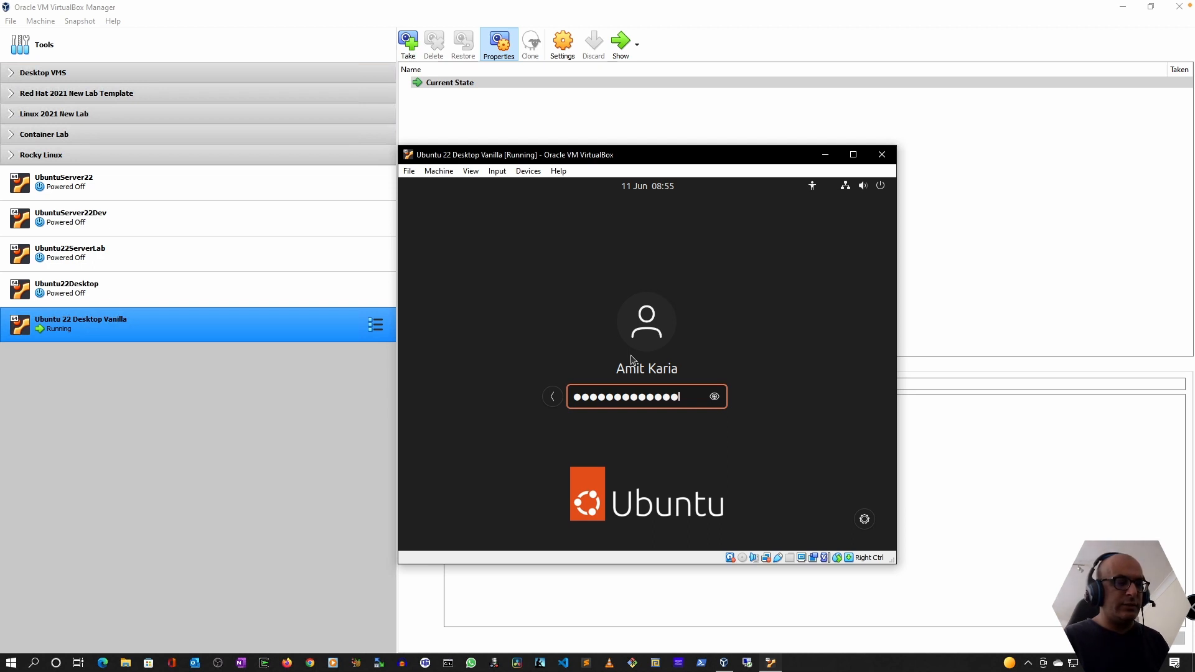
key(Return)
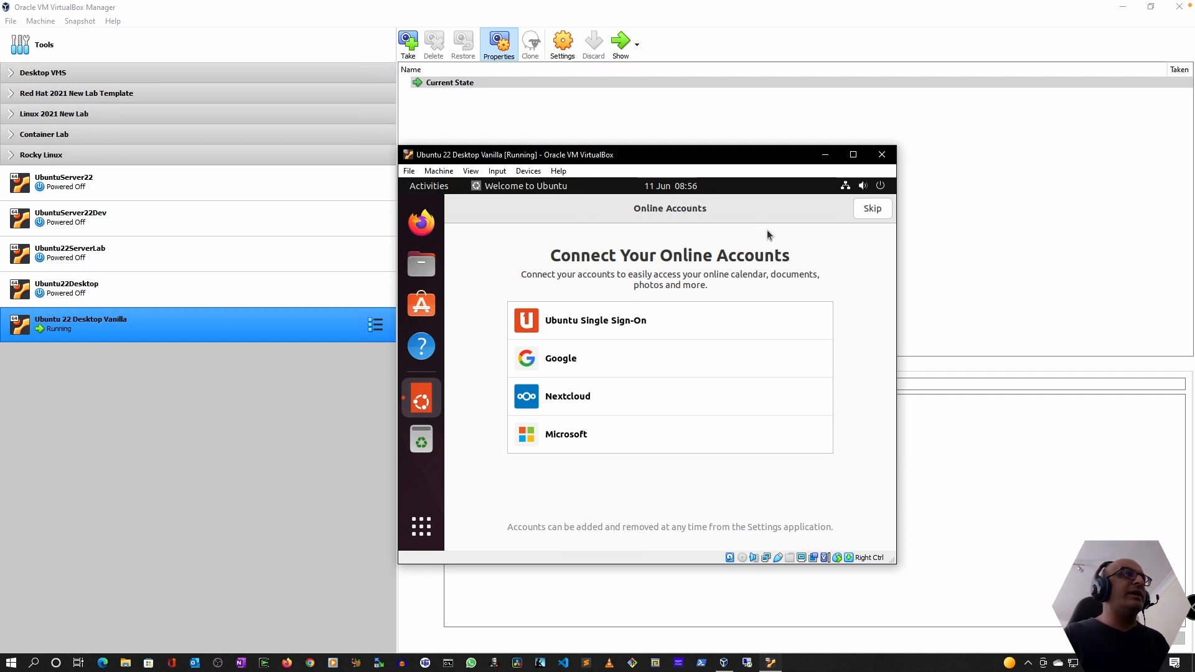
- Skip Online Accounts, pass the Help improve Ubuntu and Privacy pages, and finish the wizard
click(871, 212)
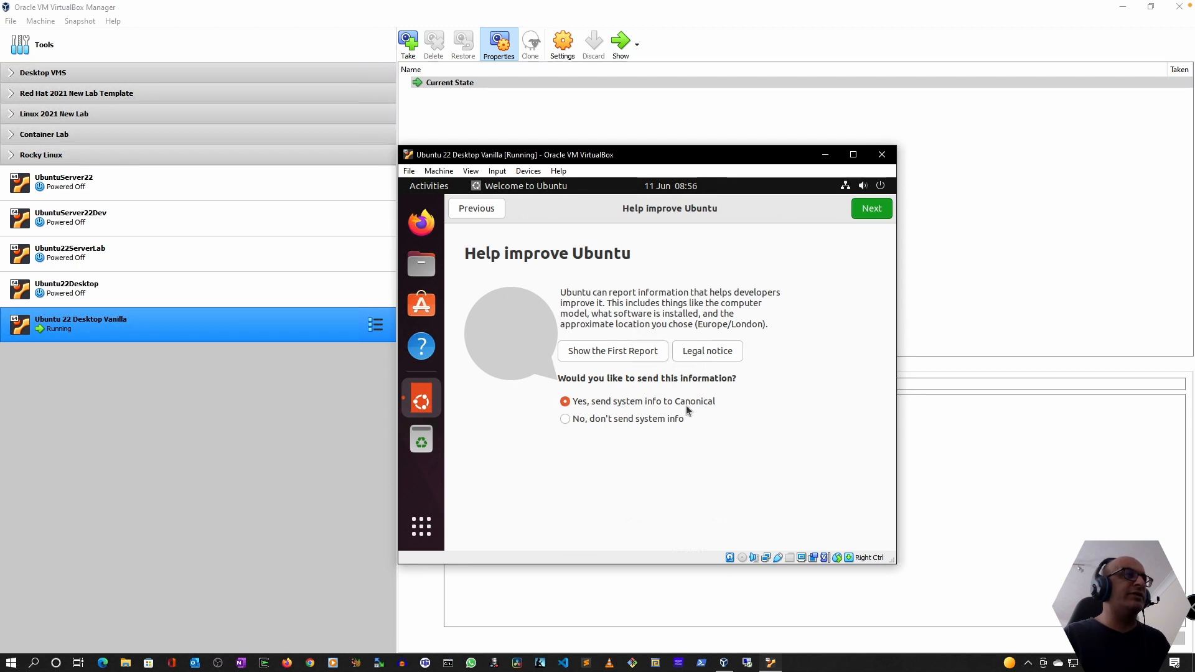
click(861, 212)
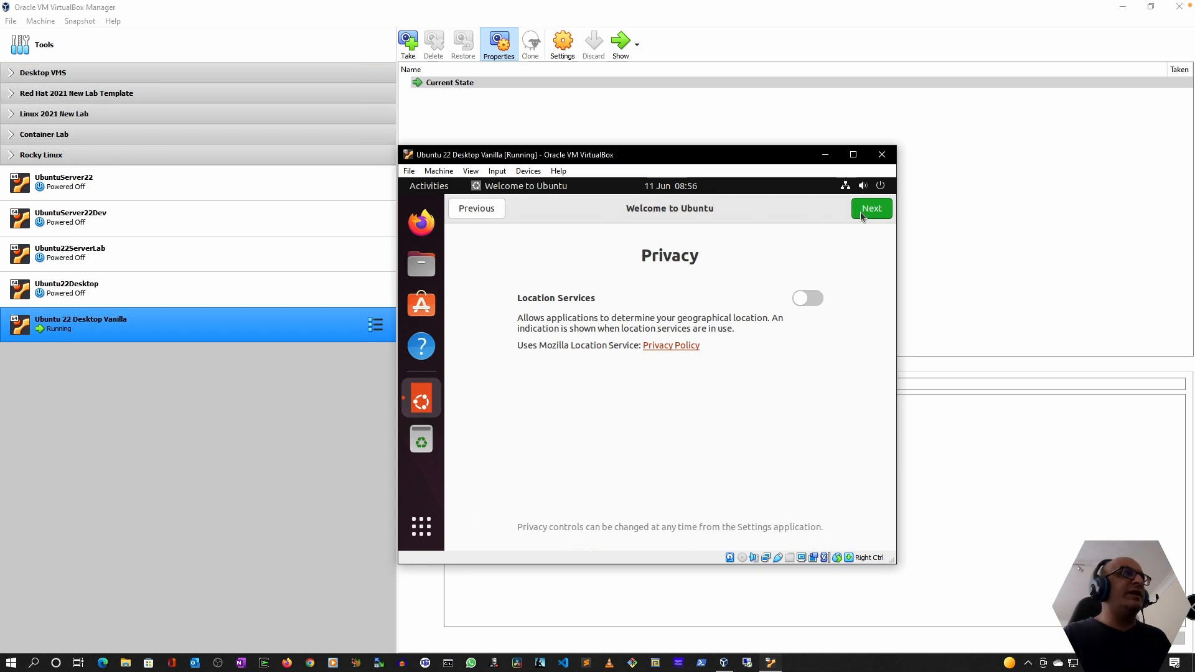
click(861, 212)
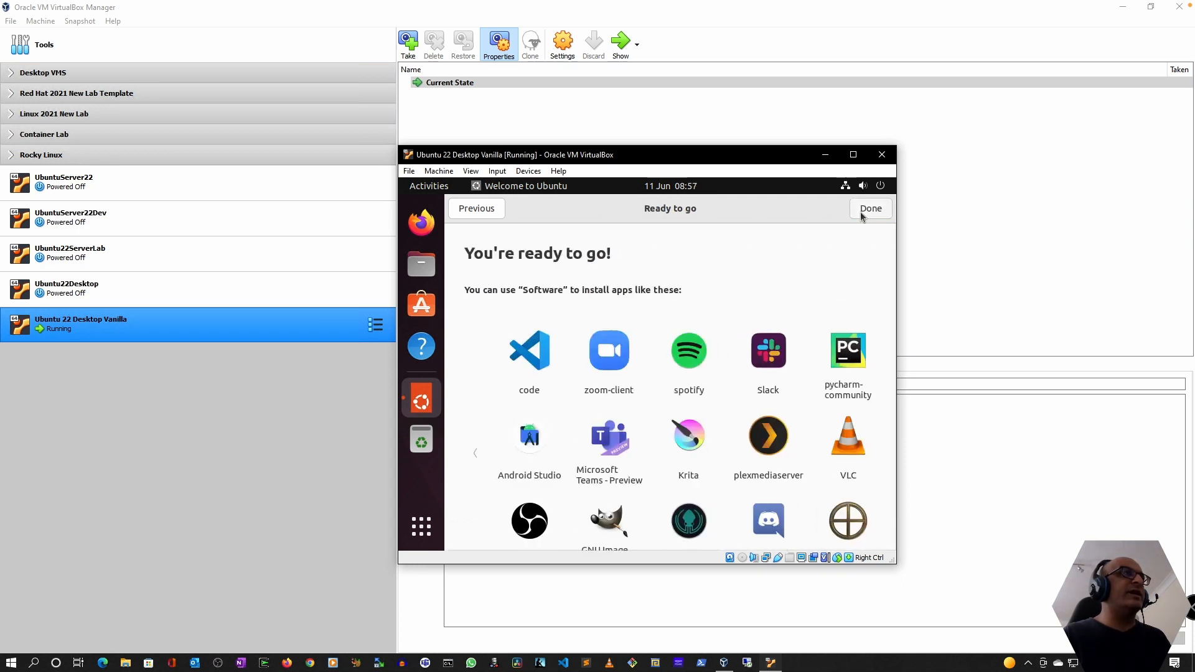
click(862, 215)
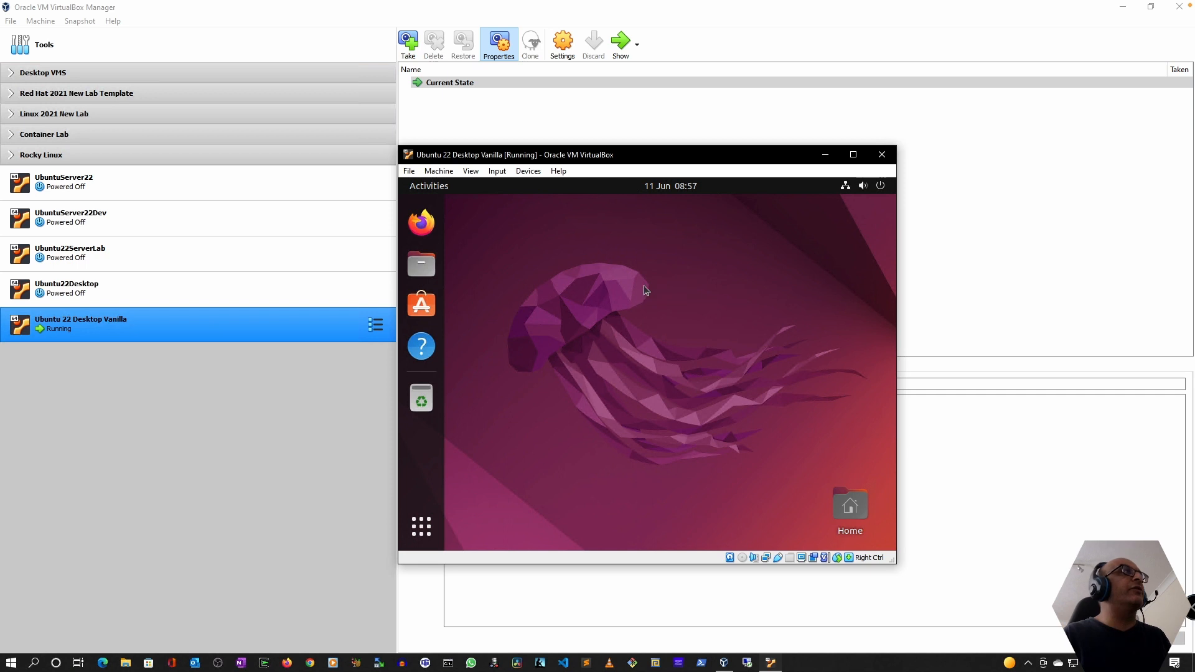
- Insert the Guest Additions CD image via Devices and choose Remind Me Later for updates
click(528, 174)
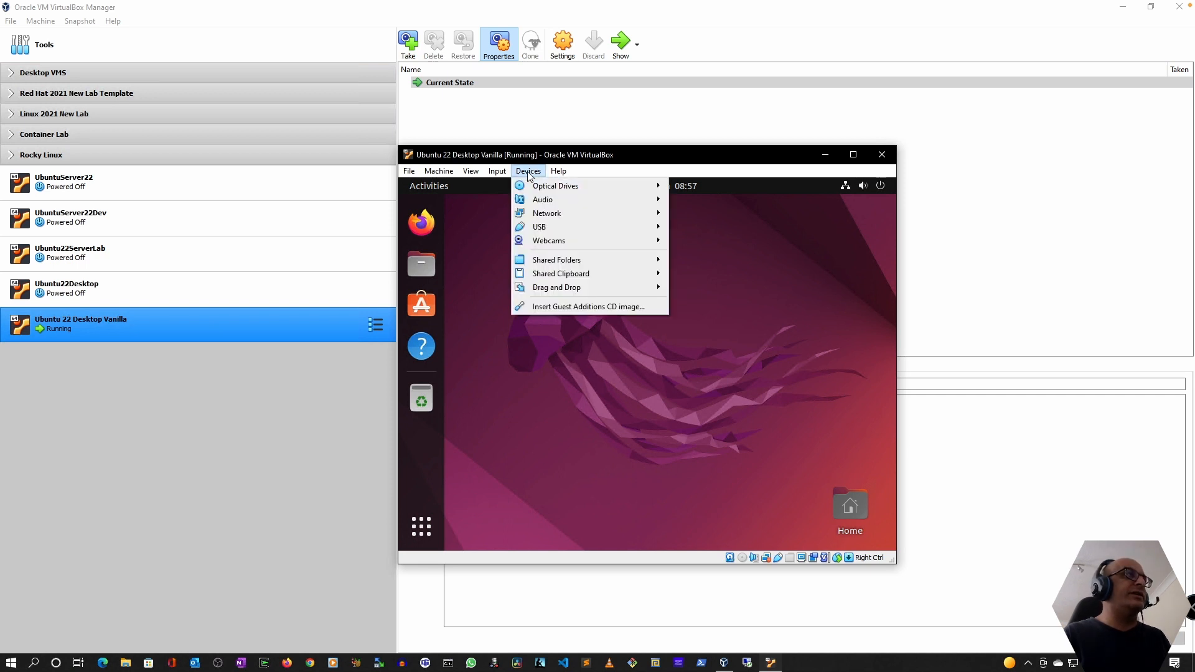
click(567, 308)
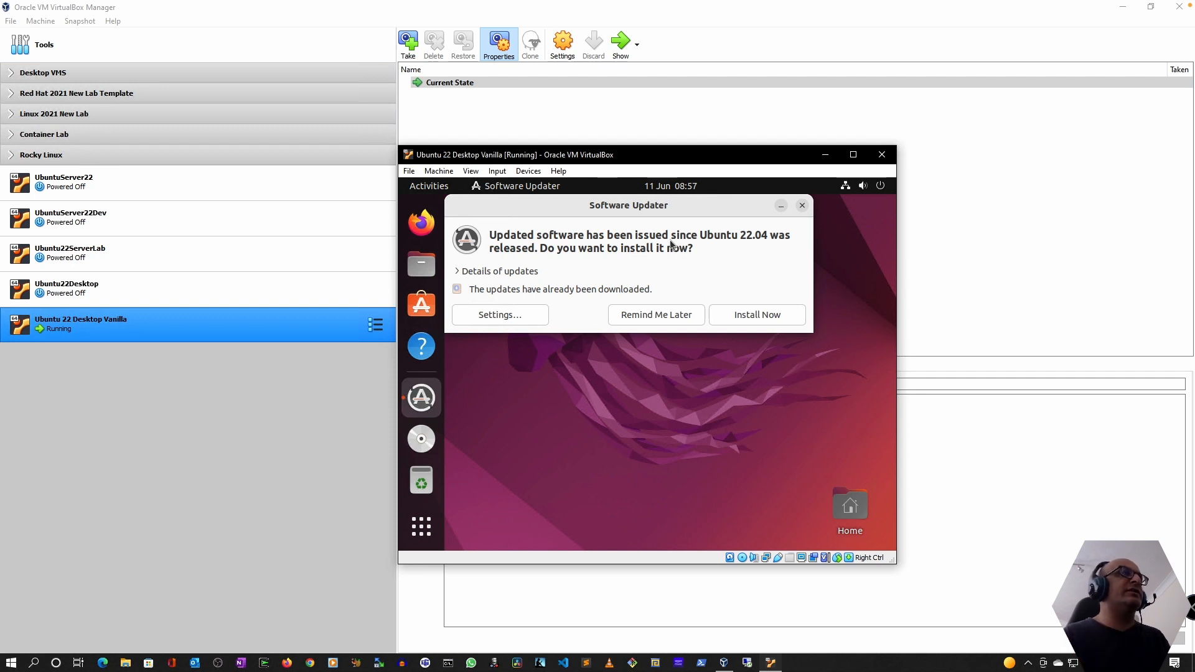
click(657, 317)
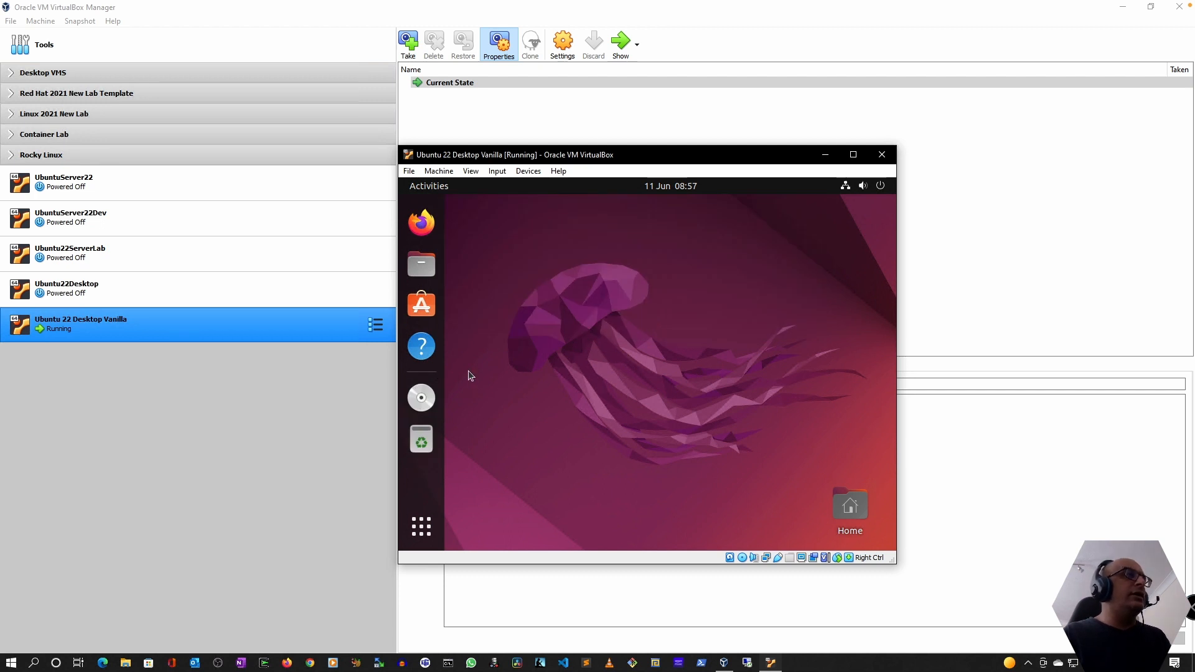
- Open a terminal from the desktop and run df -h to find the VBox_GAs_6.1.32 mount path
right_click(562, 275)
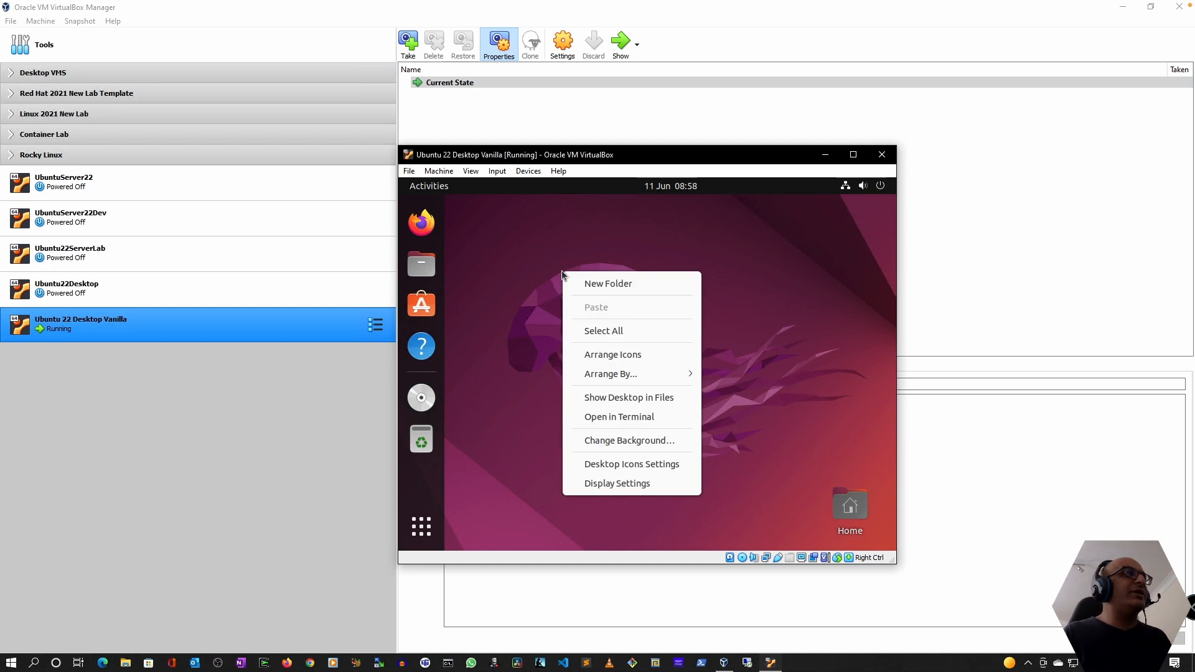
click(586, 419)
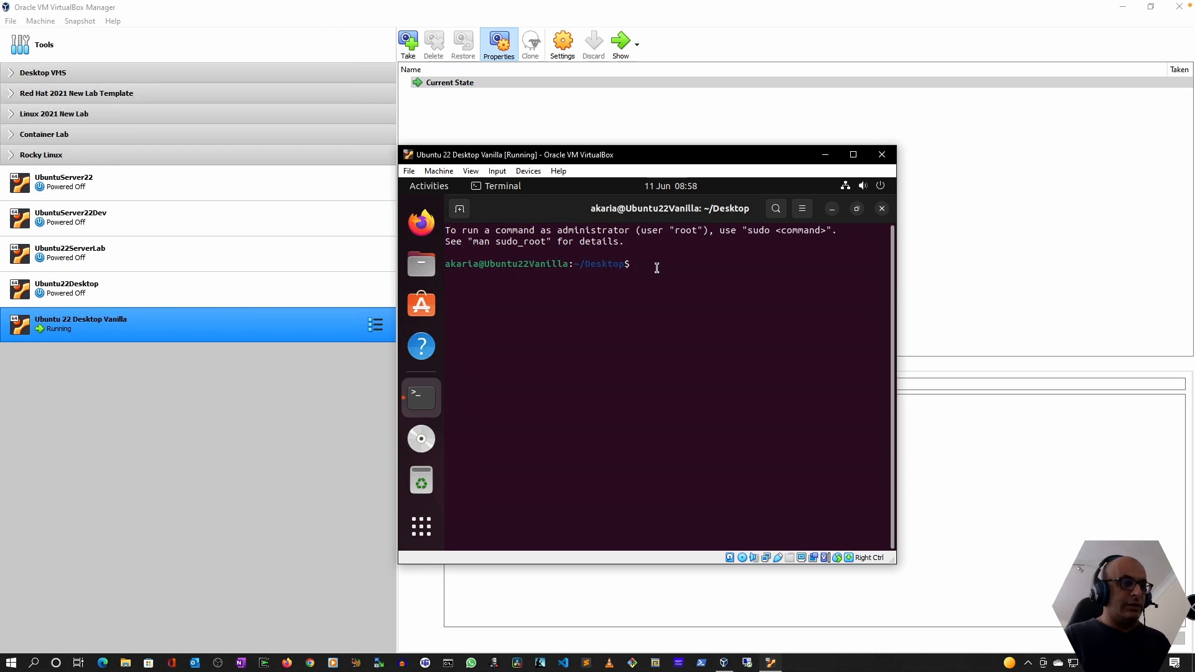
text(df -)
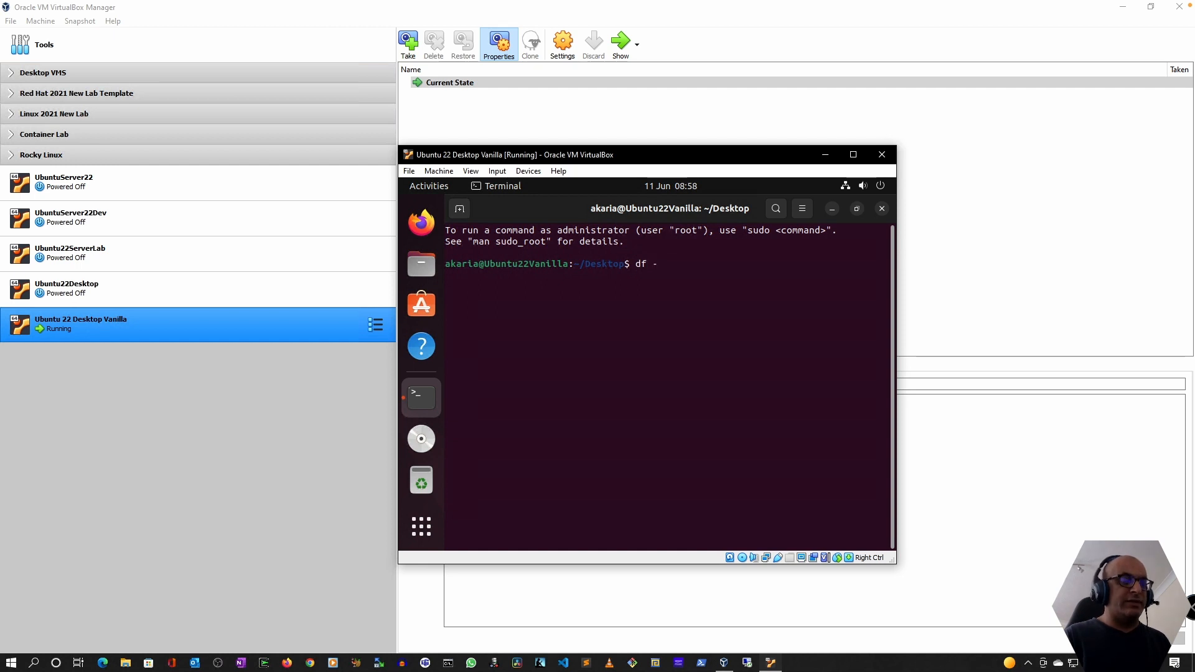
text(h)
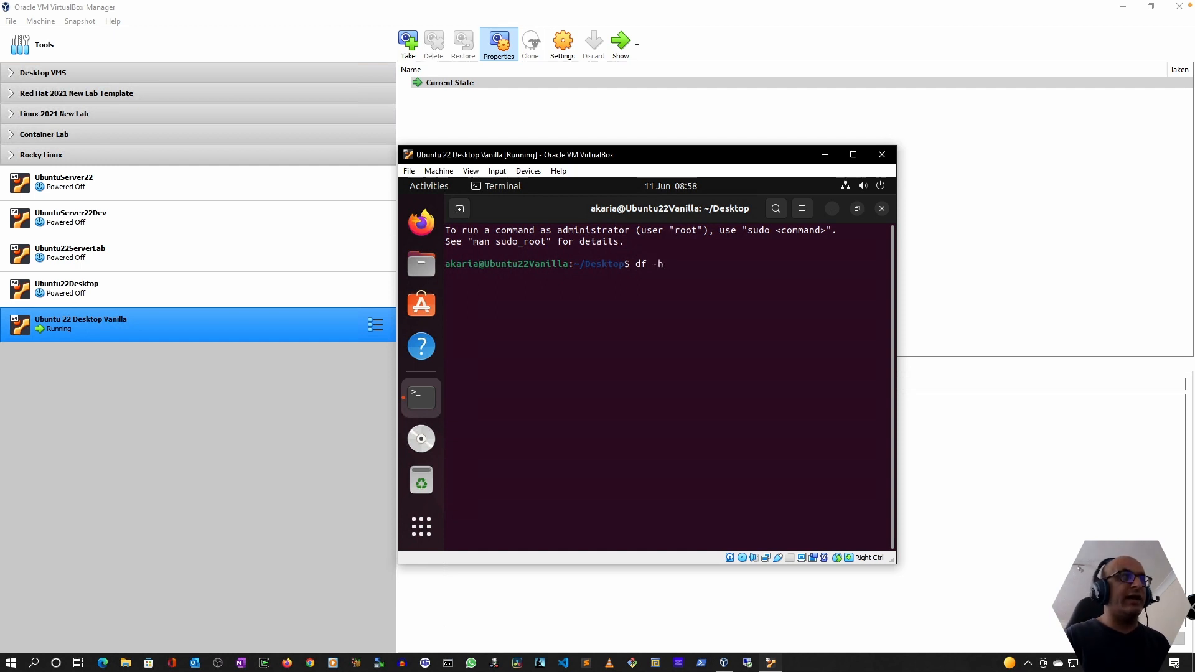
key(Return)
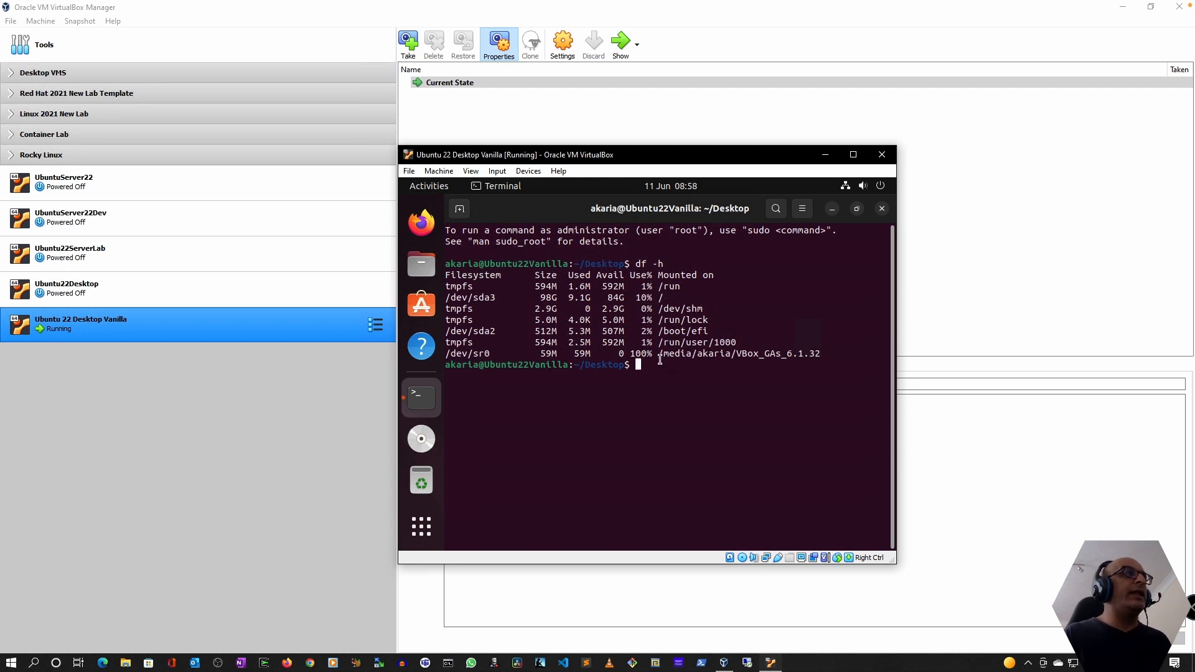
drag(659, 354, 822, 353)
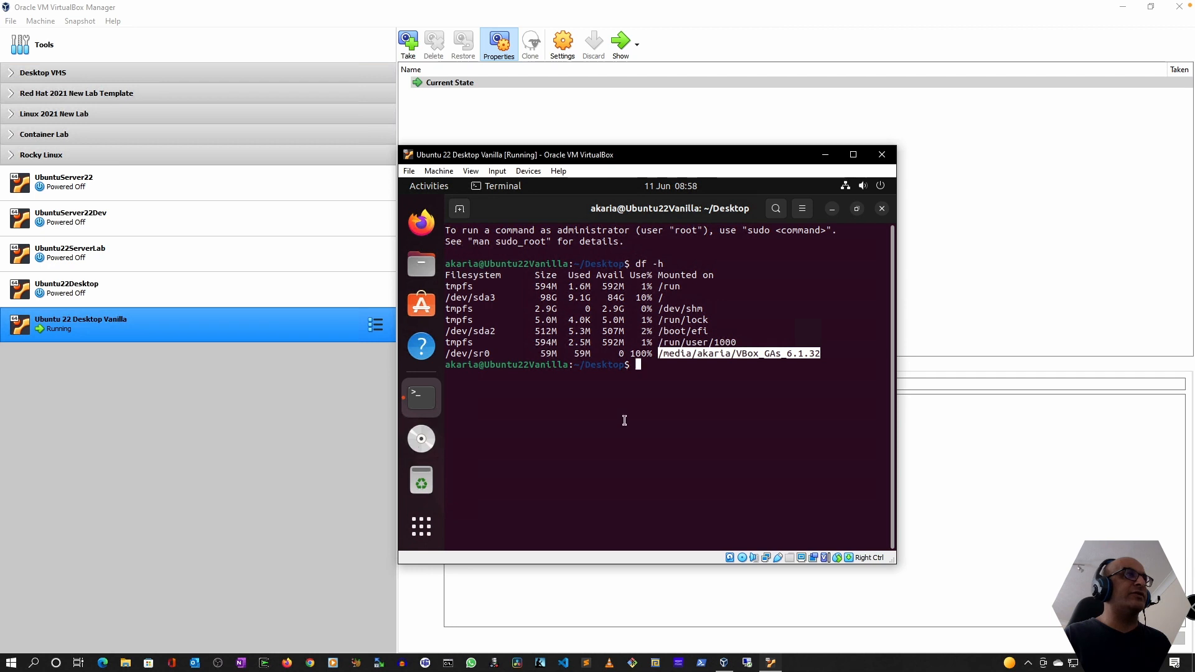
click(670, 378)
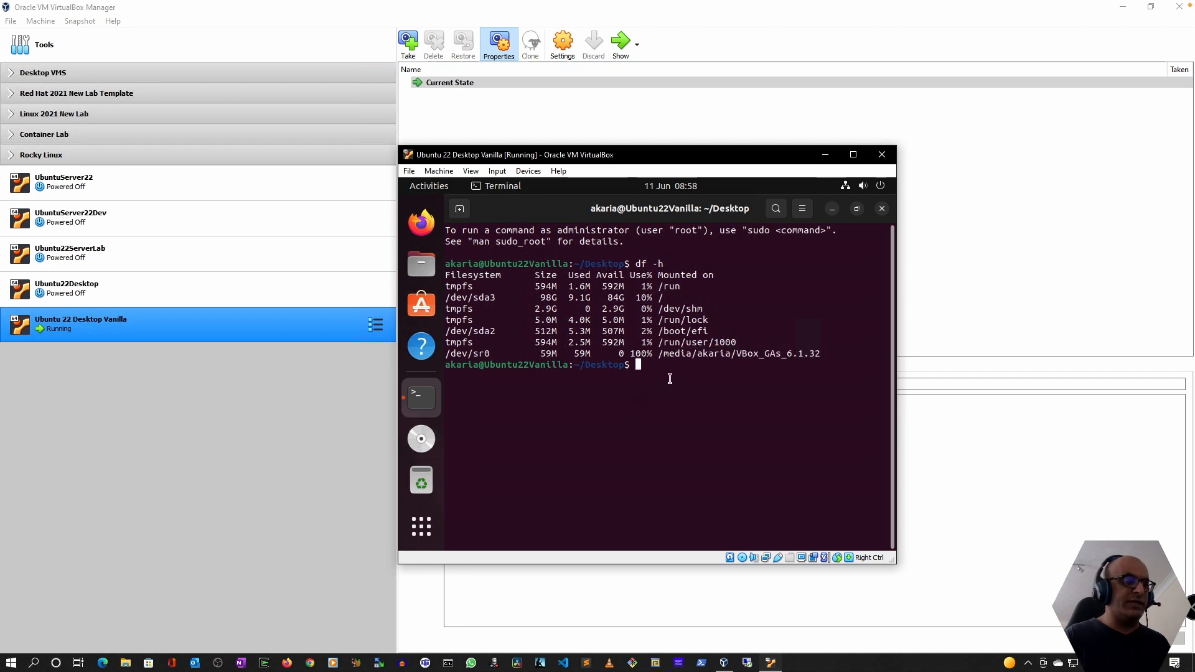
- Change into the VBox_GAs_6.1.32 disc folder under /media and list its files with ls -l
text(cd /media/ak)
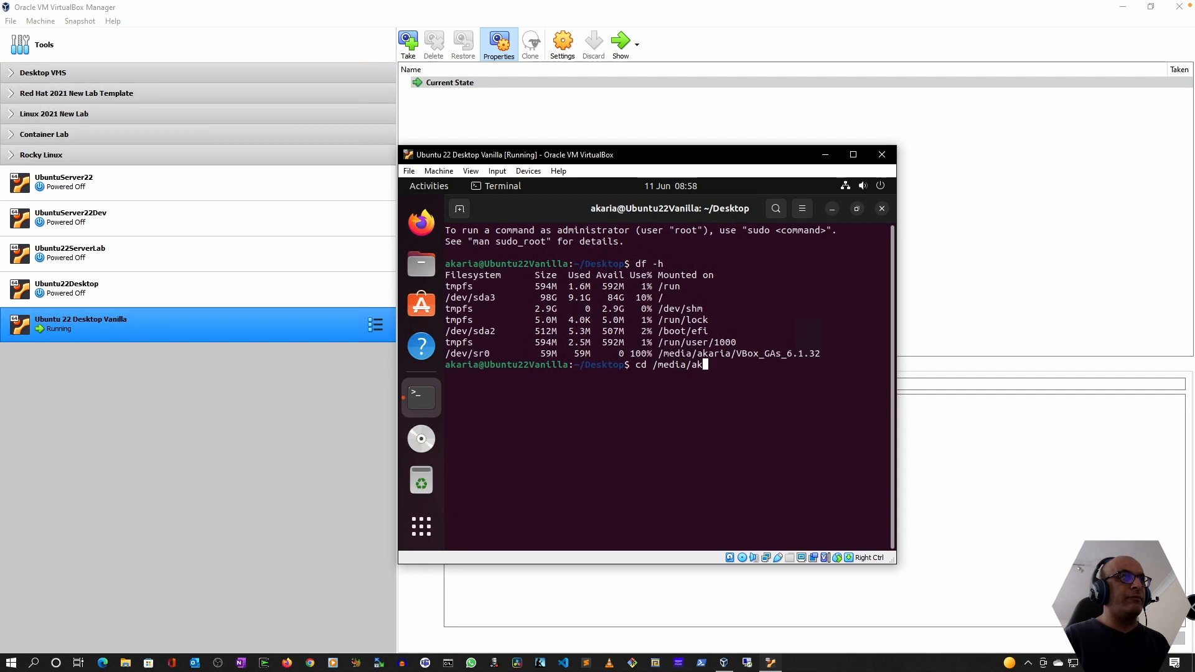
key(Tab)
key(Tab)
key(Return)
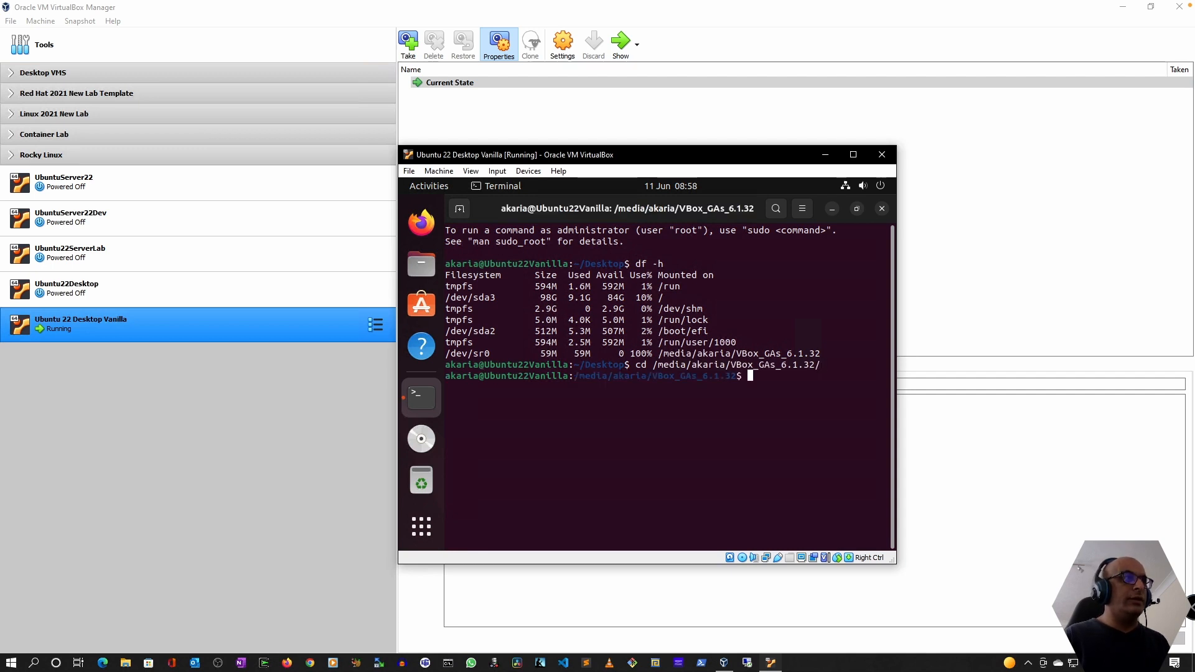
text(ls)
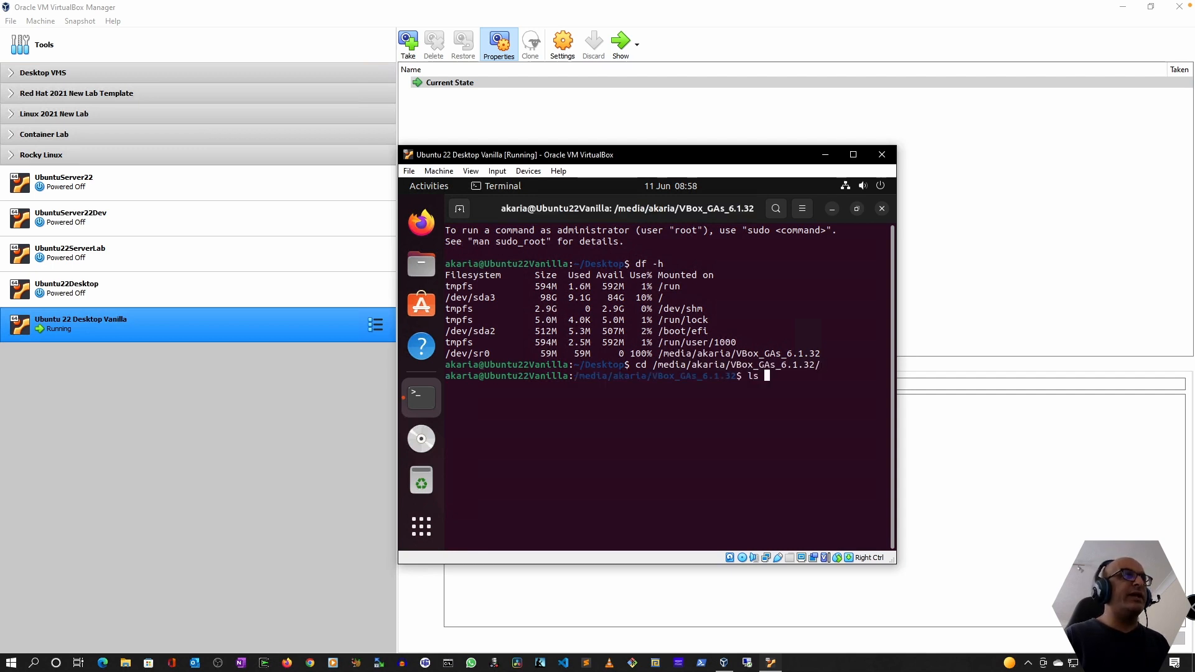
text( -l)
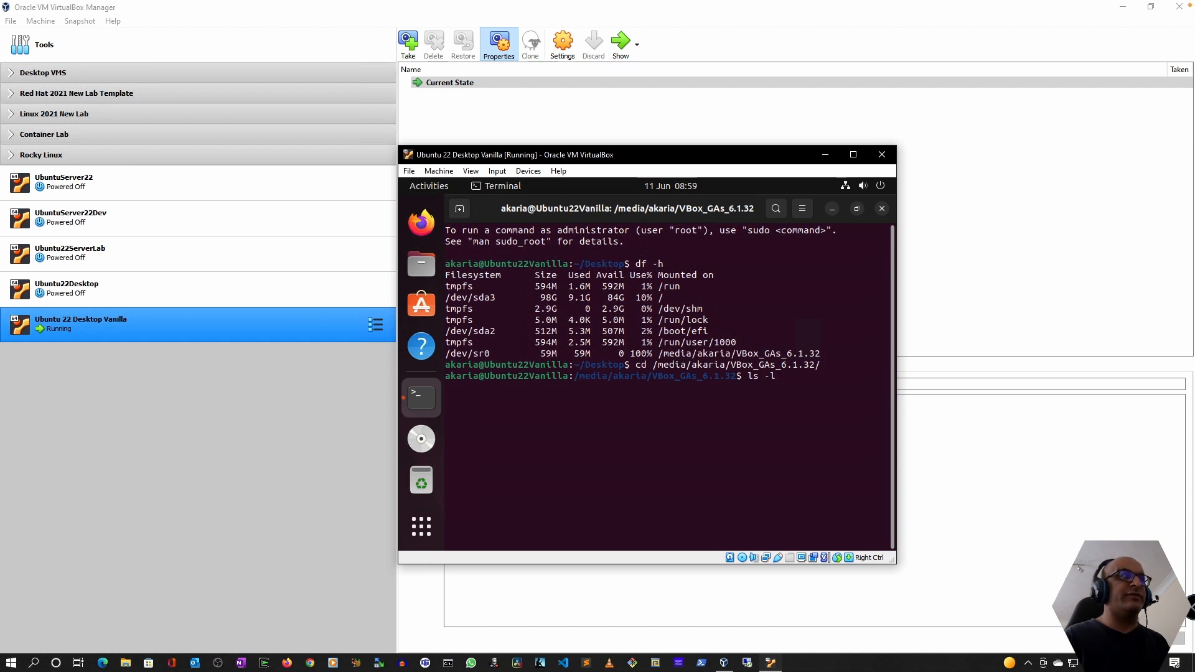
key(Return)
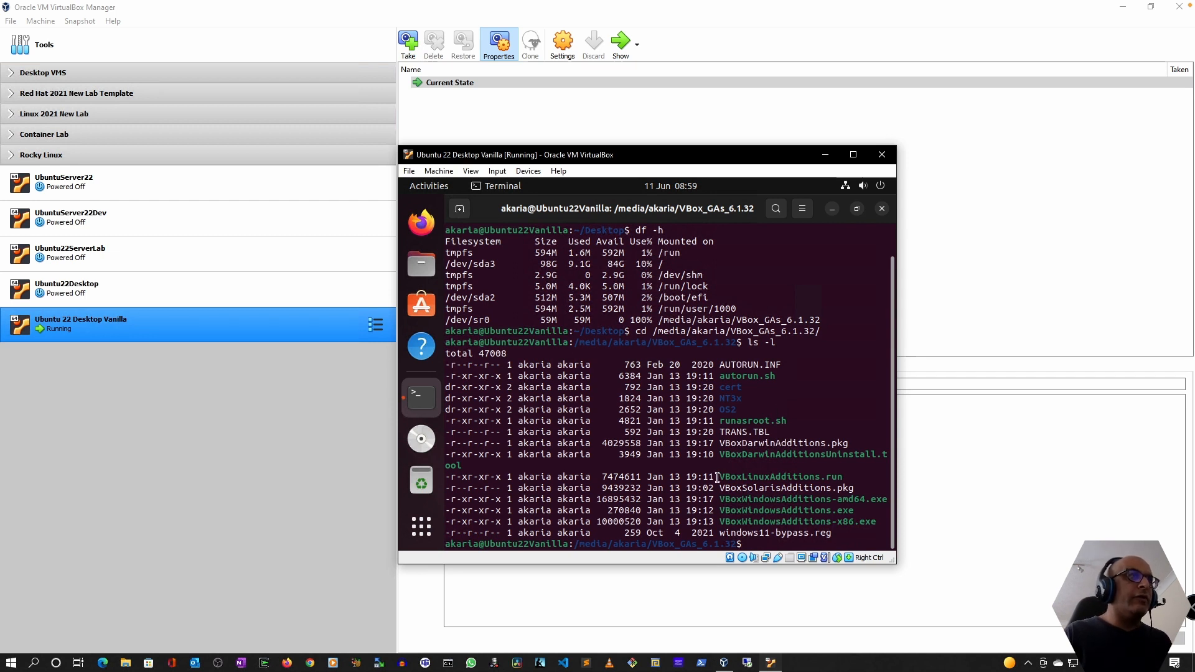
drag(721, 478, 861, 477)
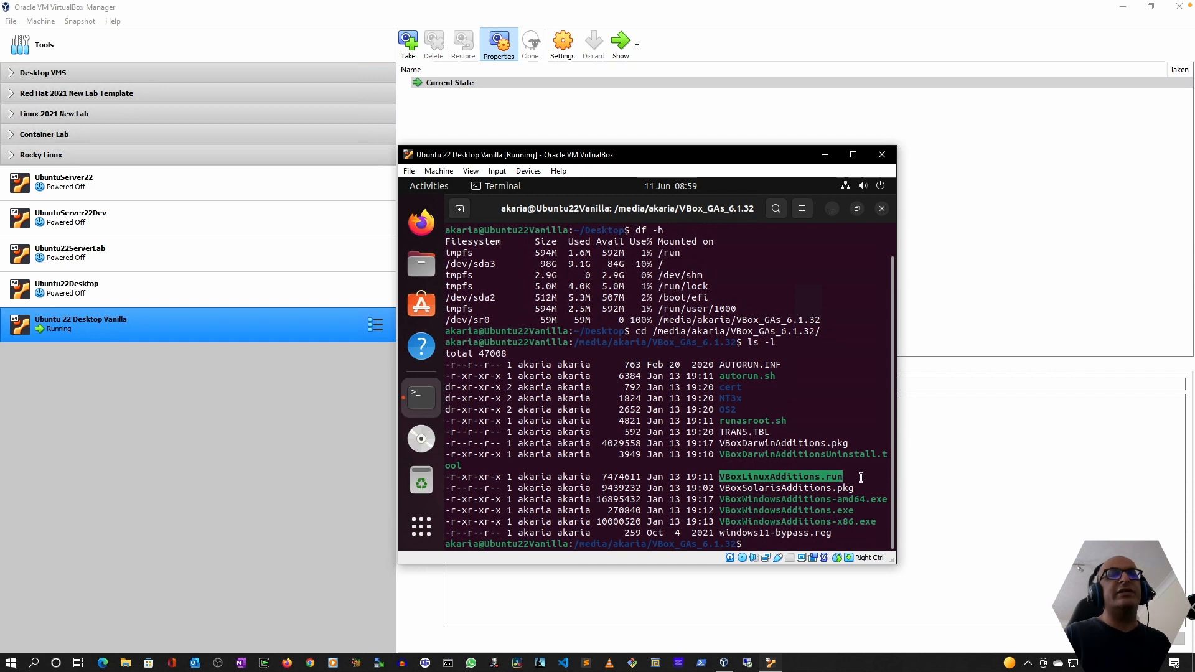
click(852, 375)
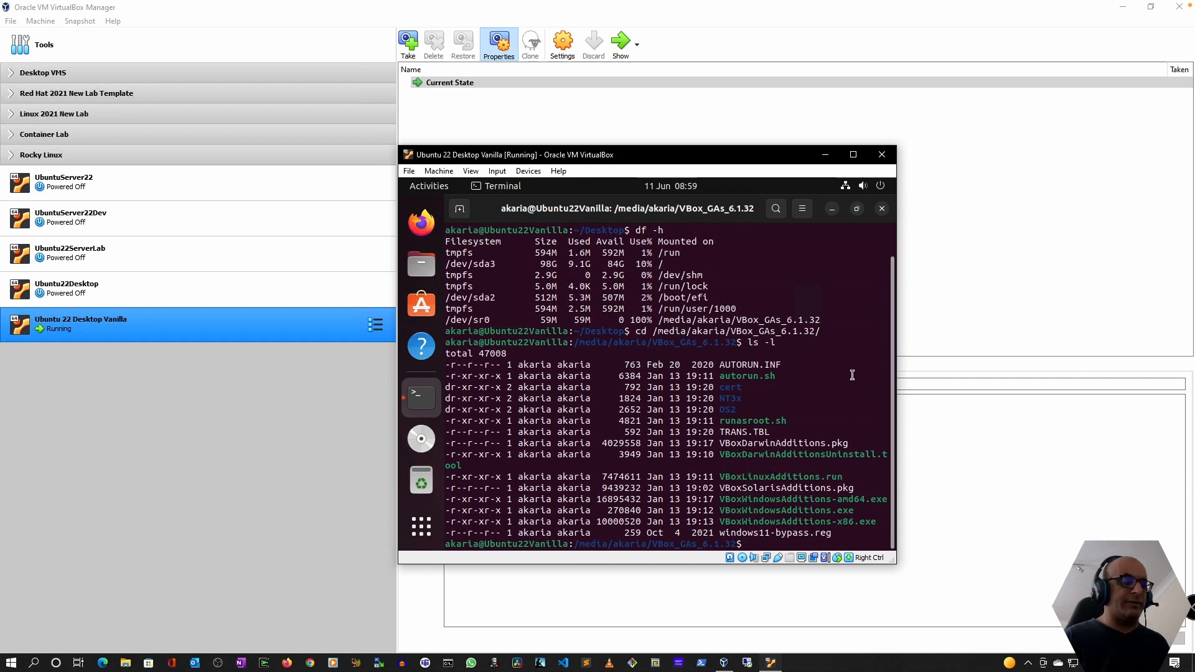
- Run sudo ./VBoxLinuxAdditions.run and enter the administrator password
text(sudo)
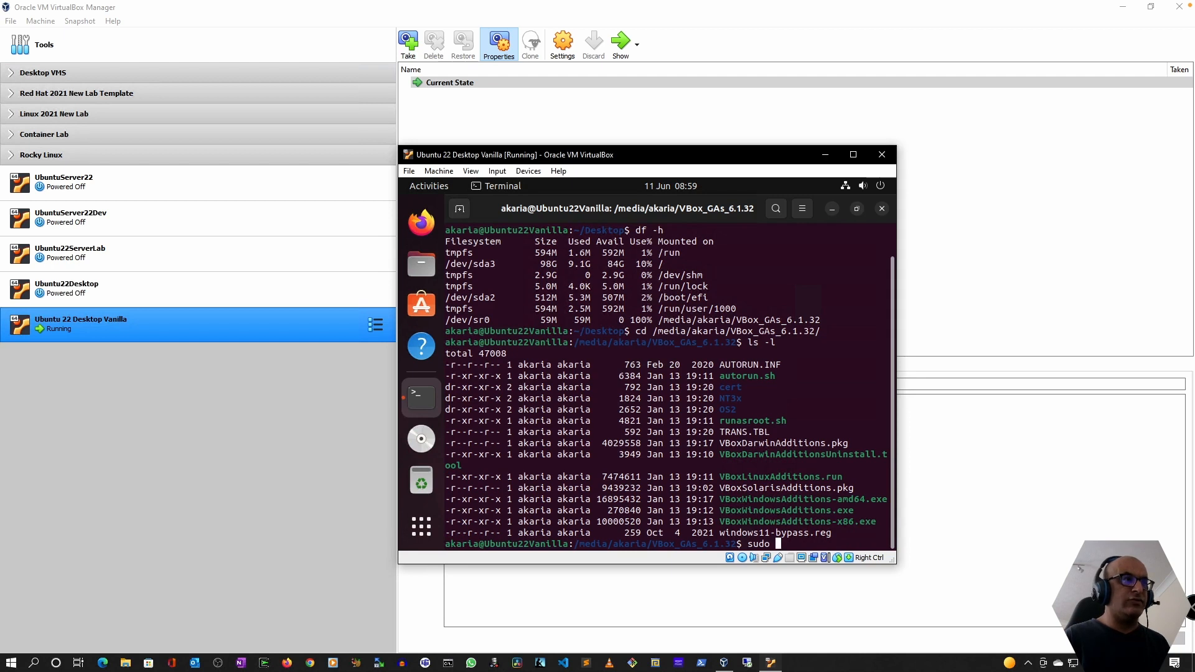
text( ./)
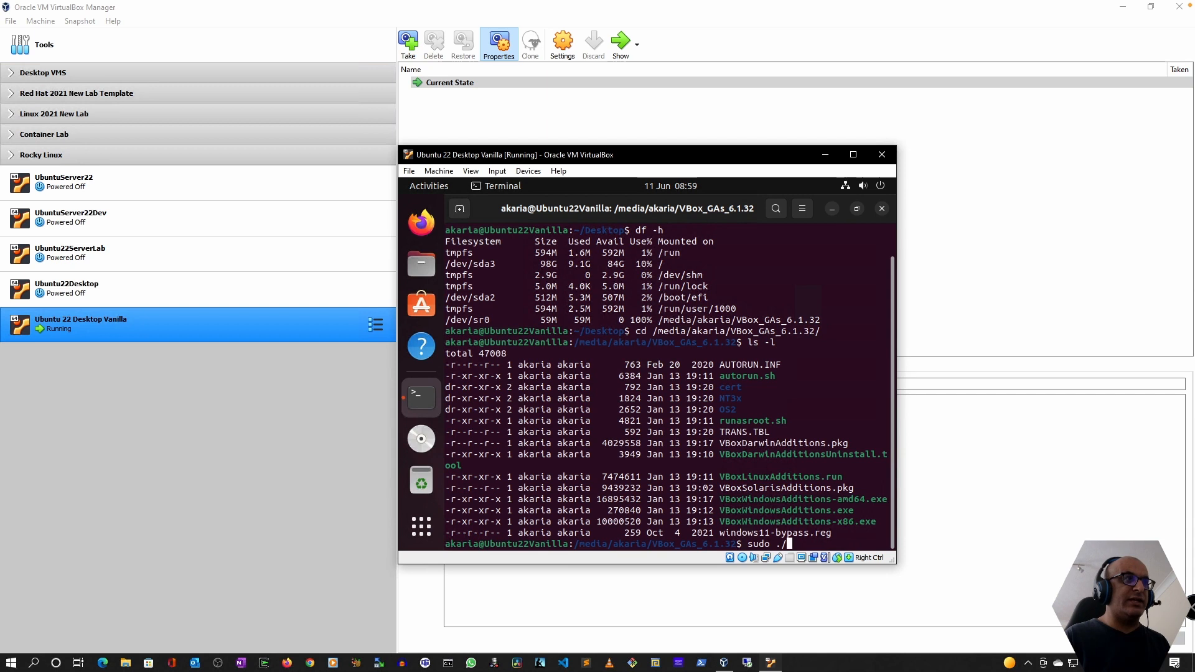
text(VBoxL)
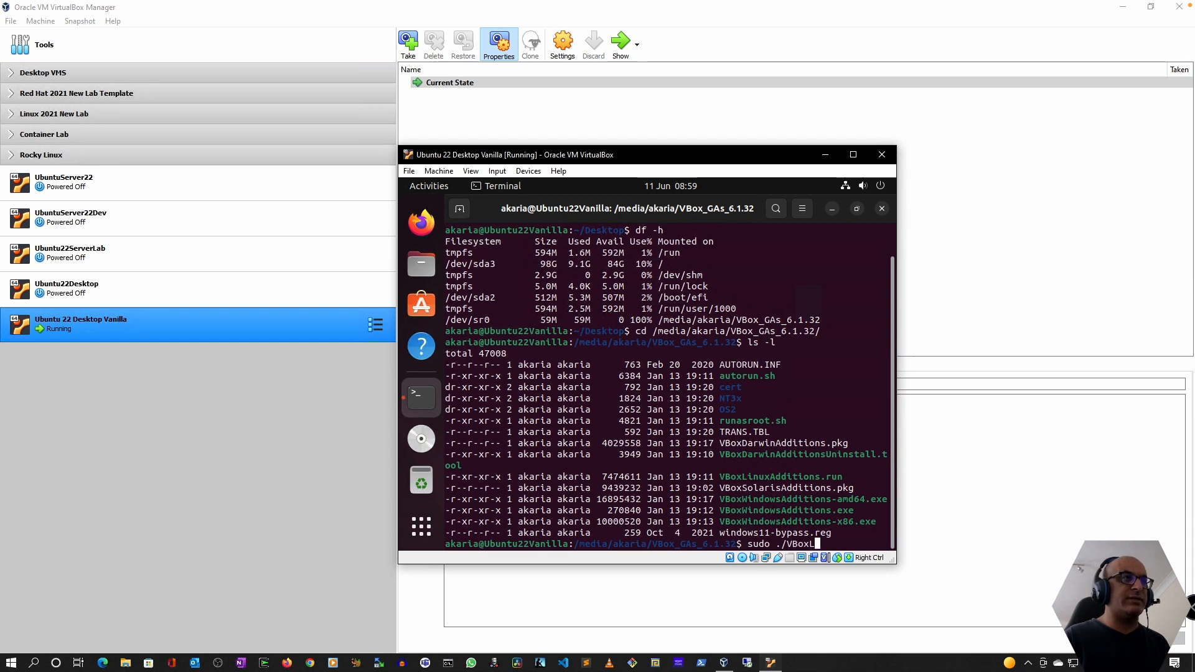
key(Tab)
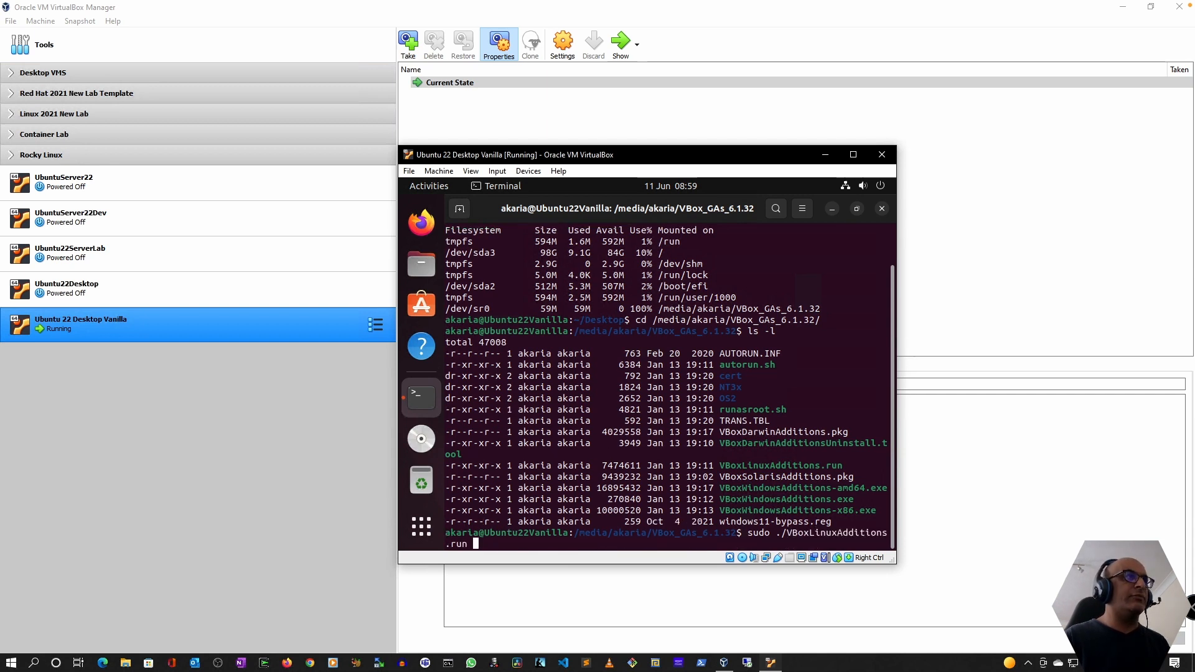
key(Return)
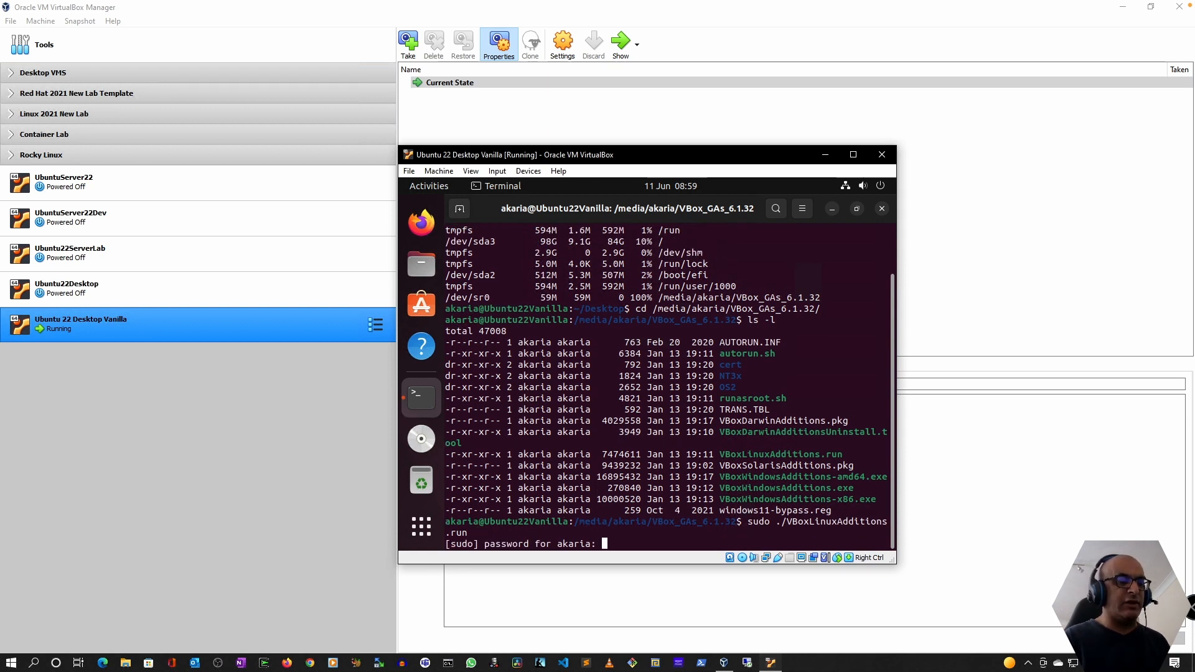
key(Return)
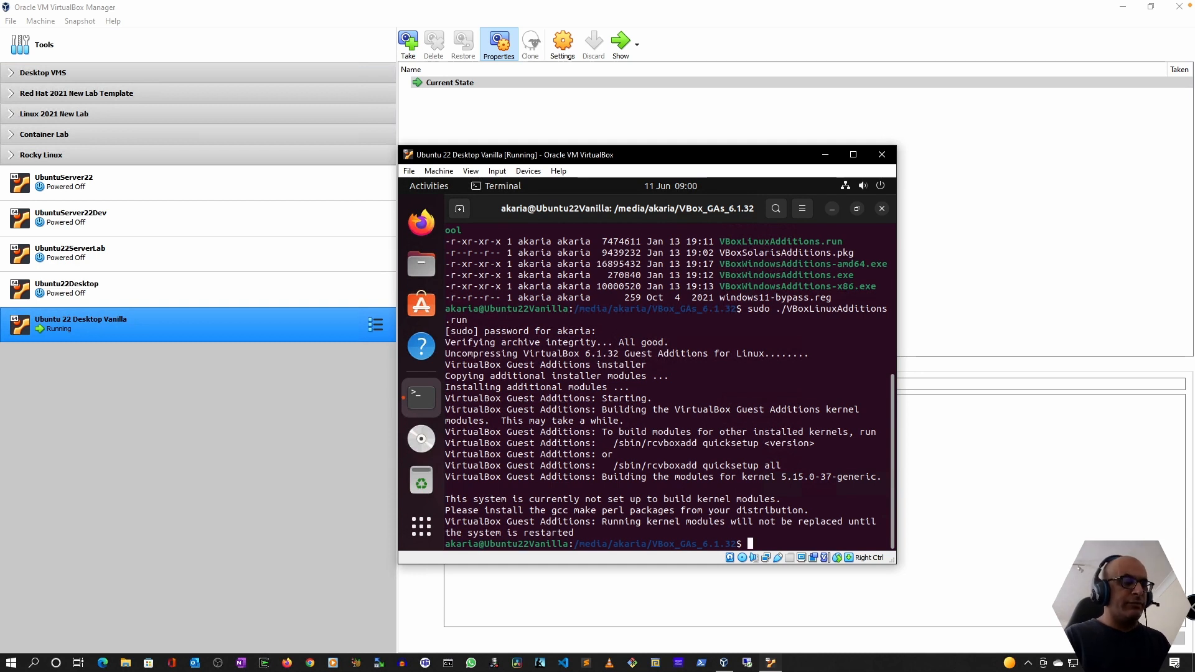
- Install gcc and make with sudo apt-get install gcc make -y, then recall the installer command
text(apt)
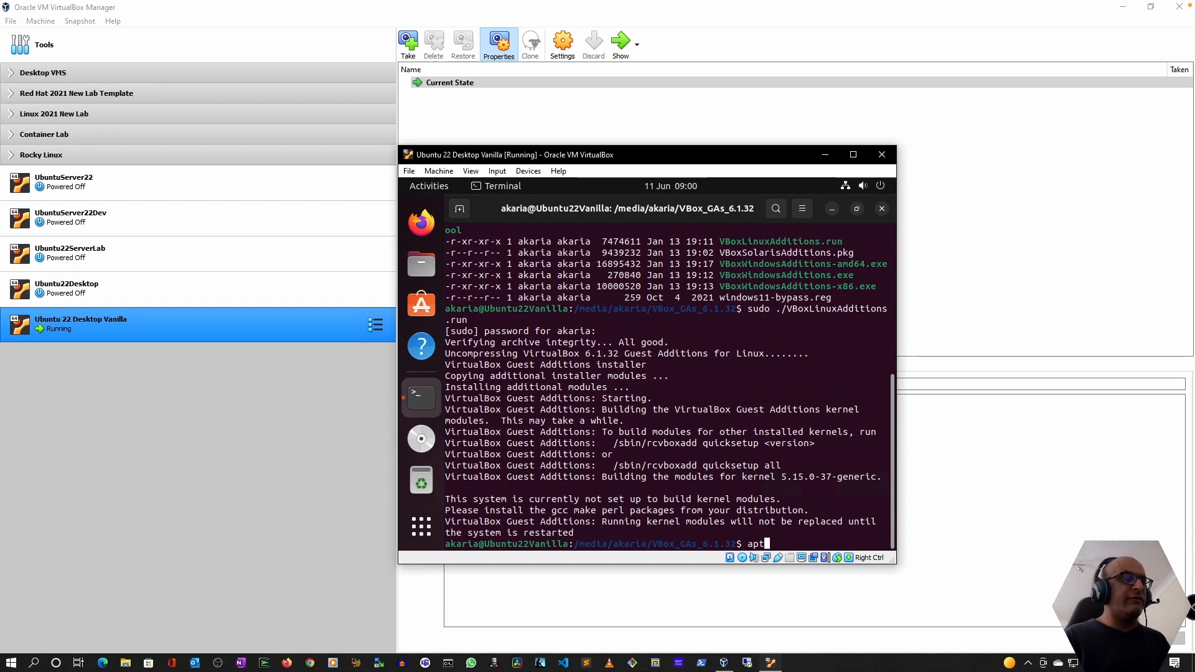
key(BackSpace)
key(BackSpace)
text(sudo)
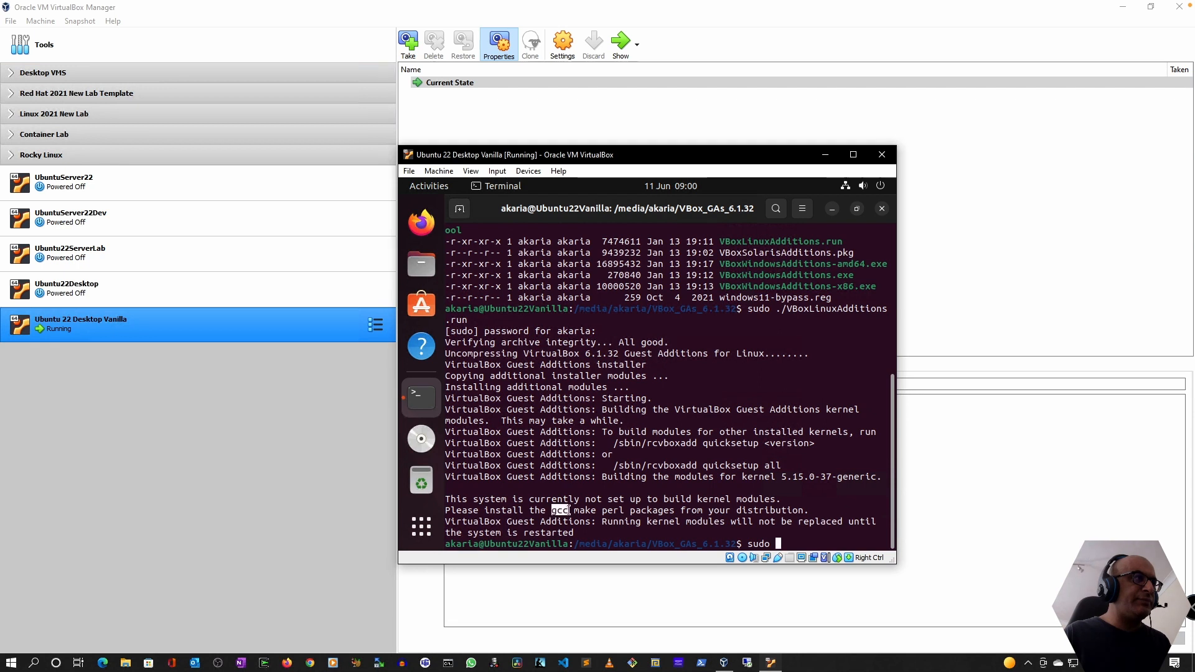
drag(573, 511, 605, 512)
click(695, 445)
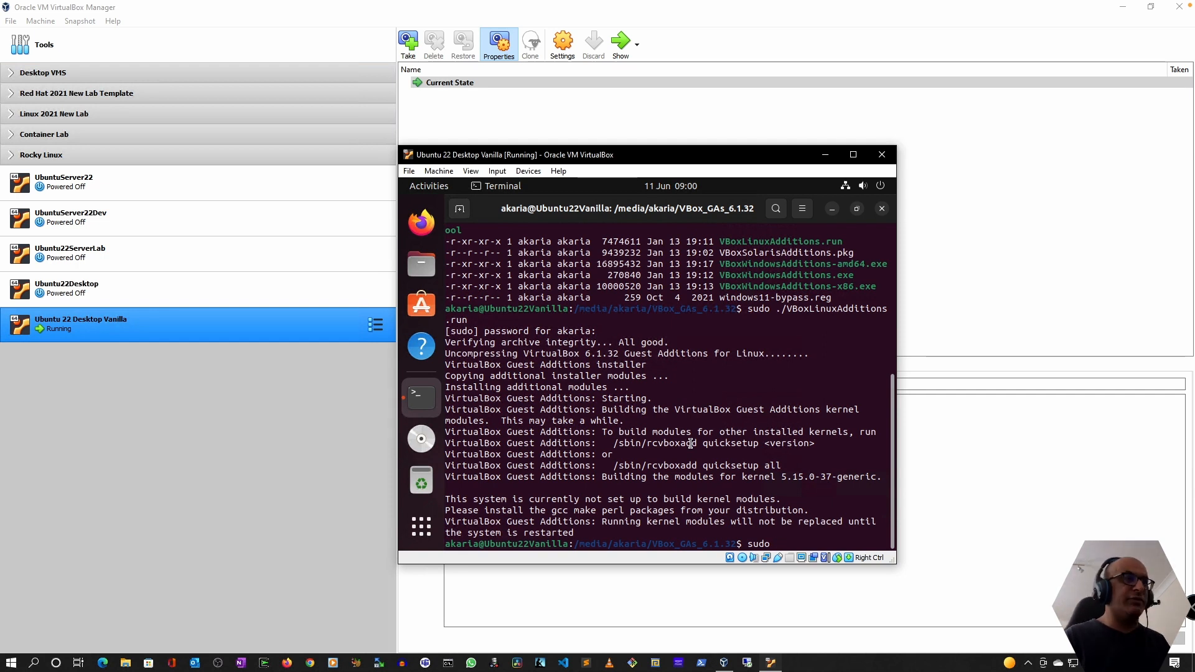
text(a)
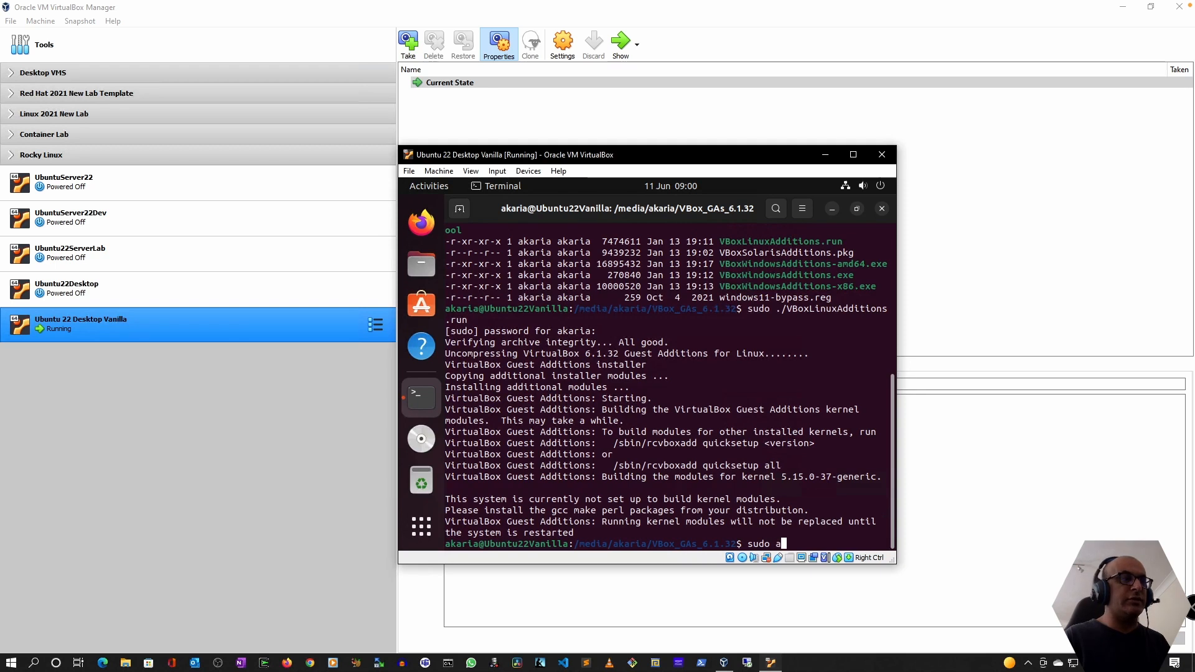
text(pt-get )
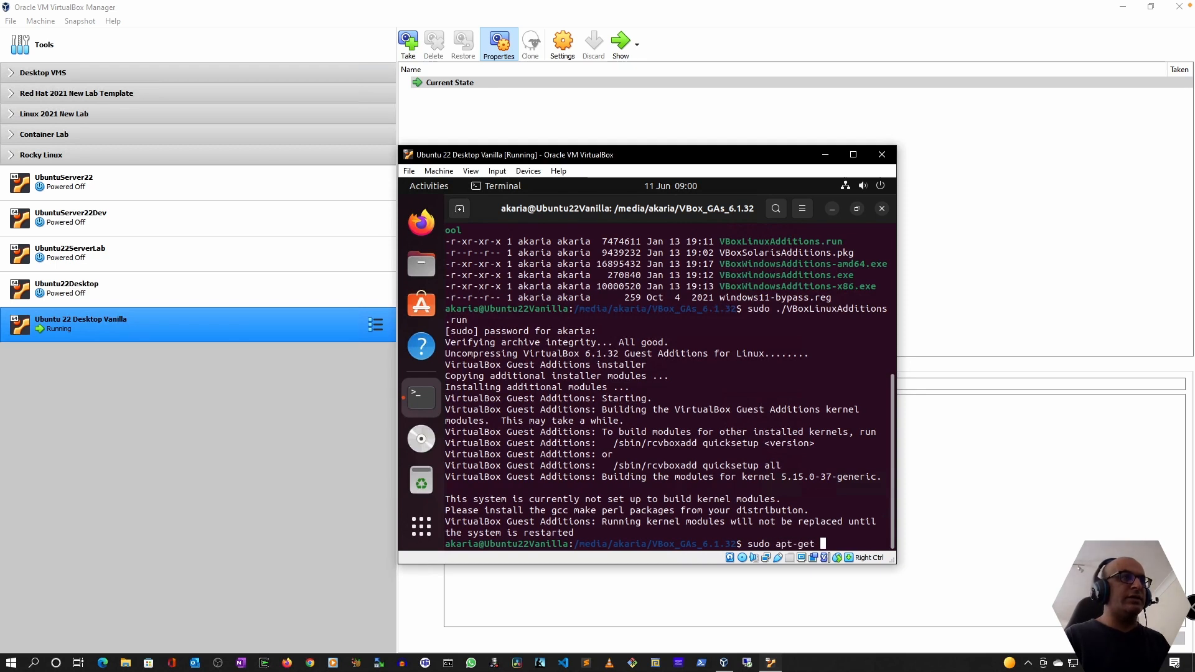
text(install )
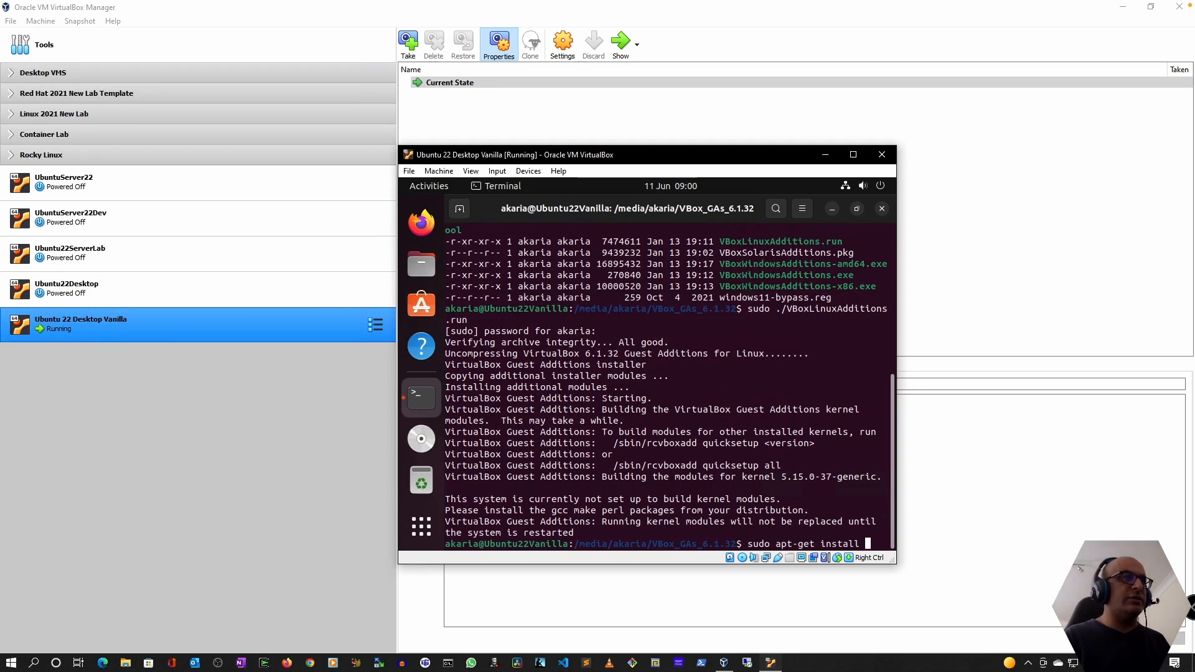
text(gcc make )
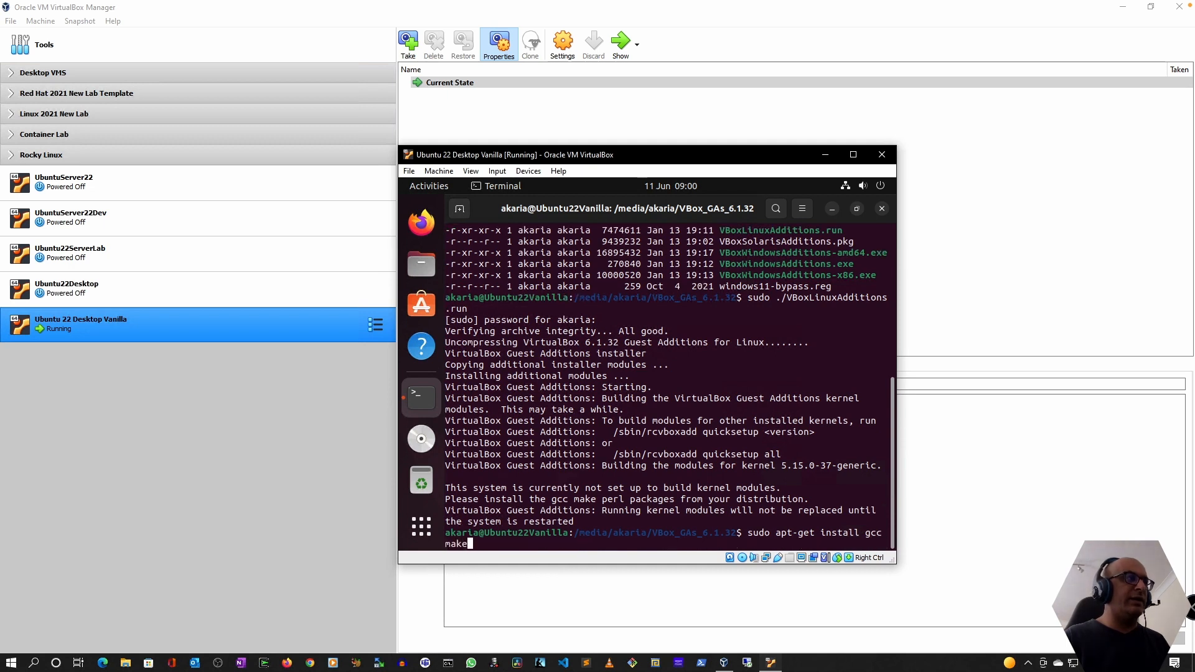
text(-y)
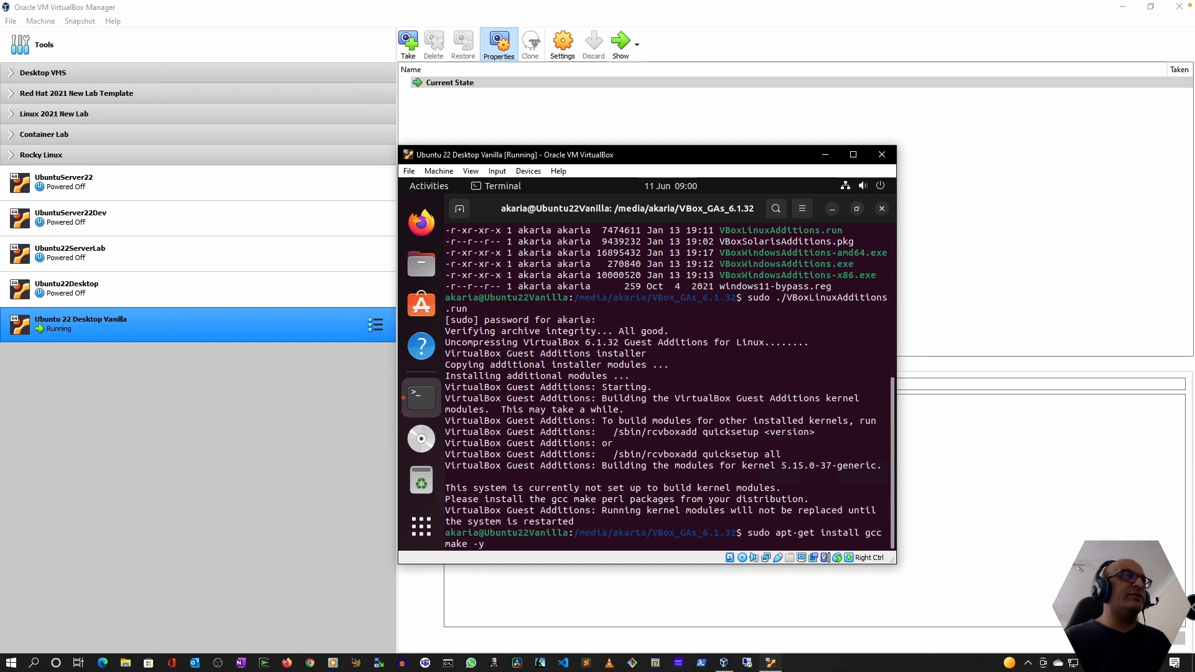
key(Return)
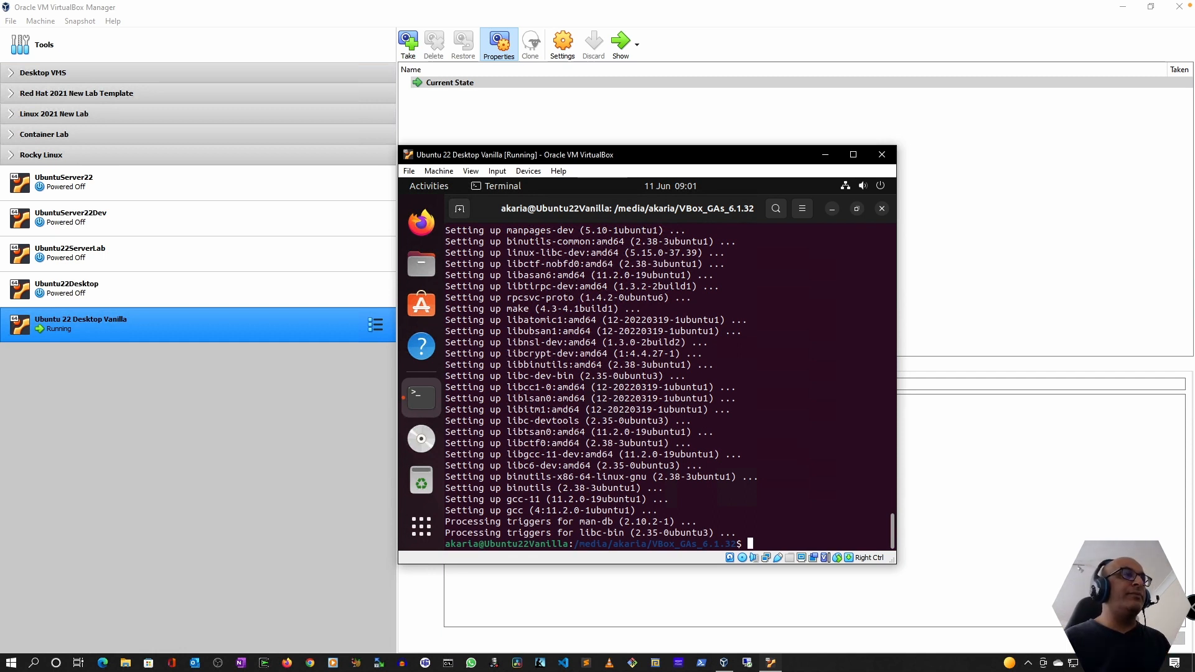
key(Up)
key(Up)
key(Up)
key(Down)
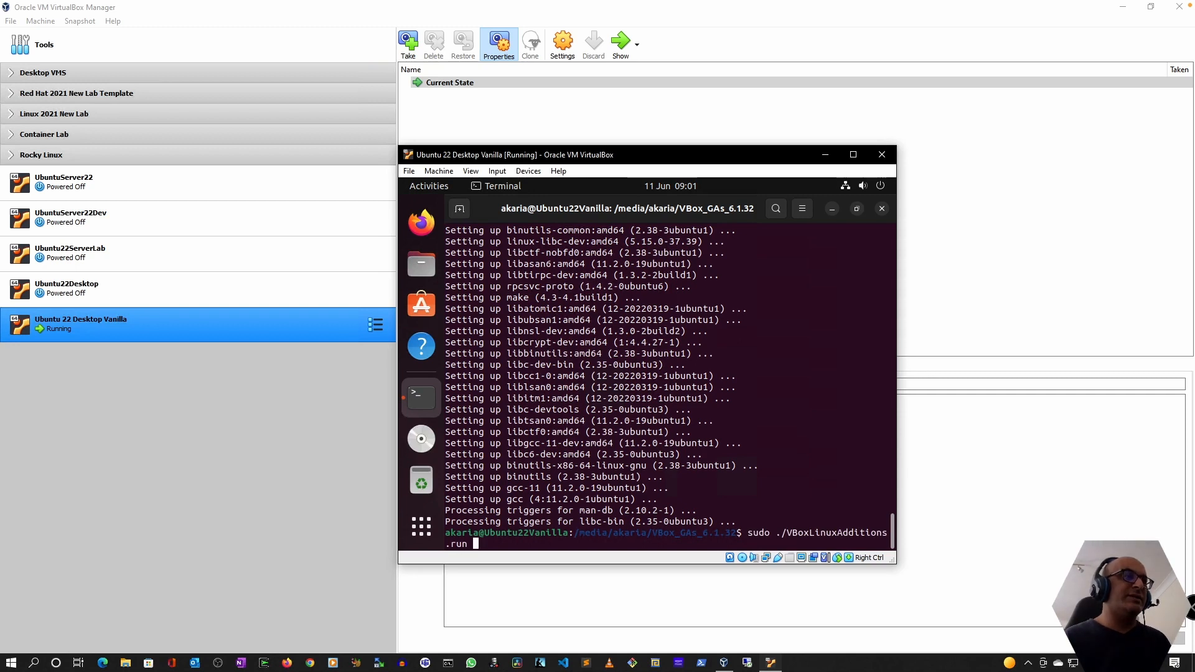
- Rerun sudo ./VBoxLinuxAdditions.run to build the kernel modules, then exit the terminal
key(Return)
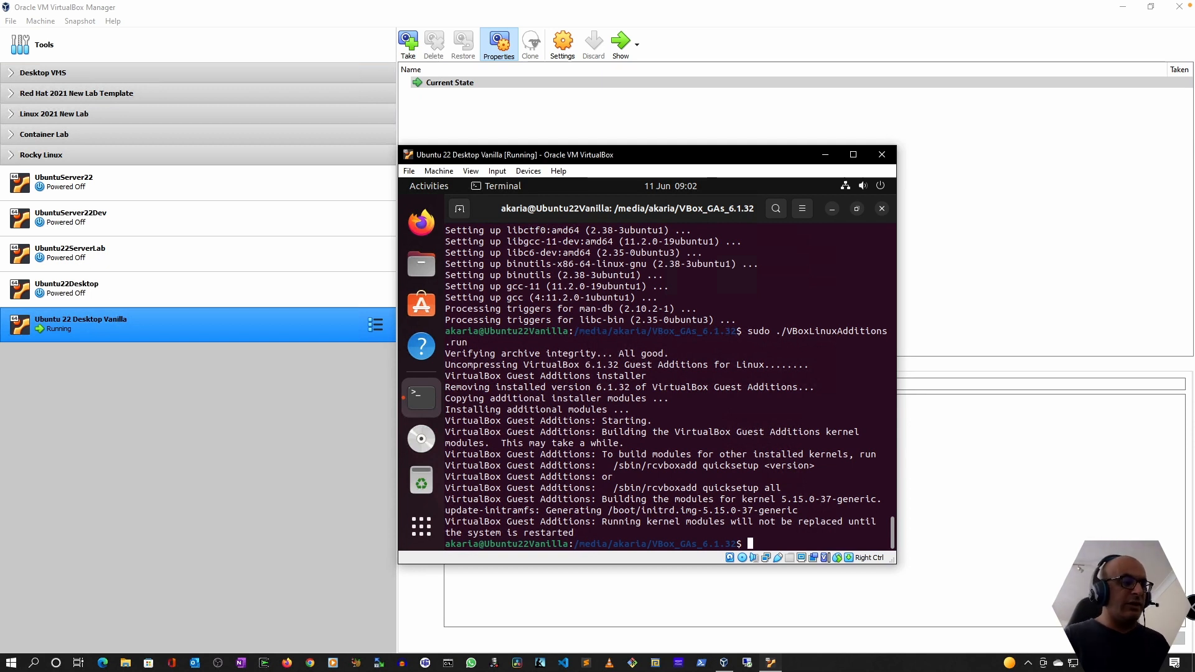
text(exit)
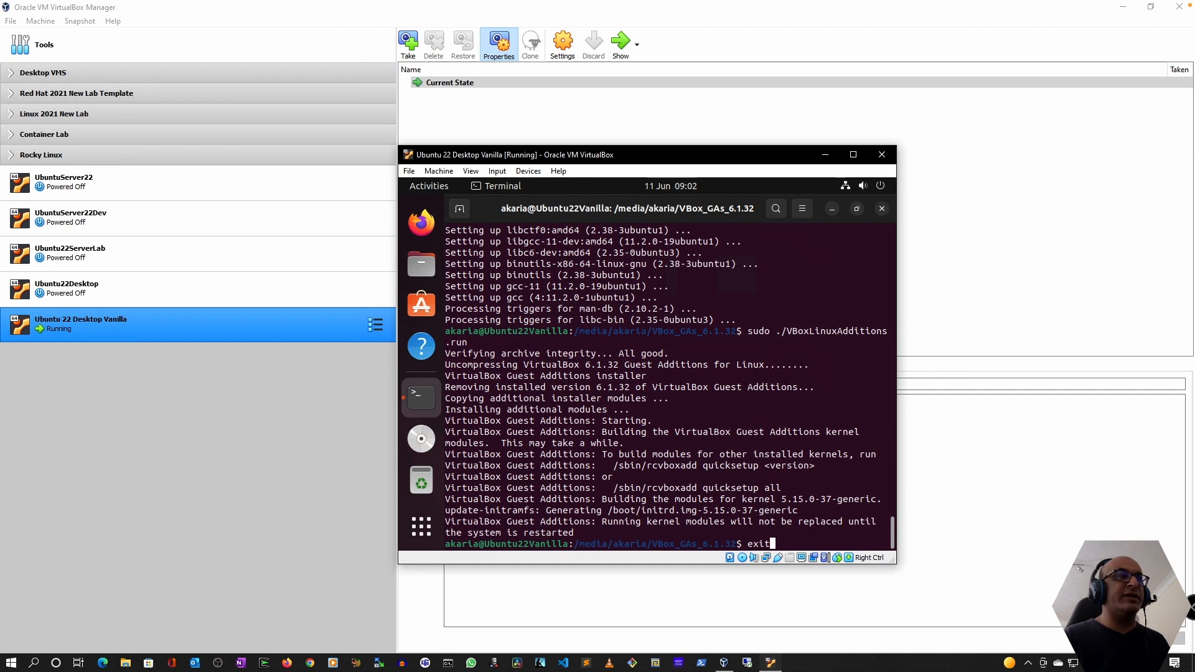
key(Return)
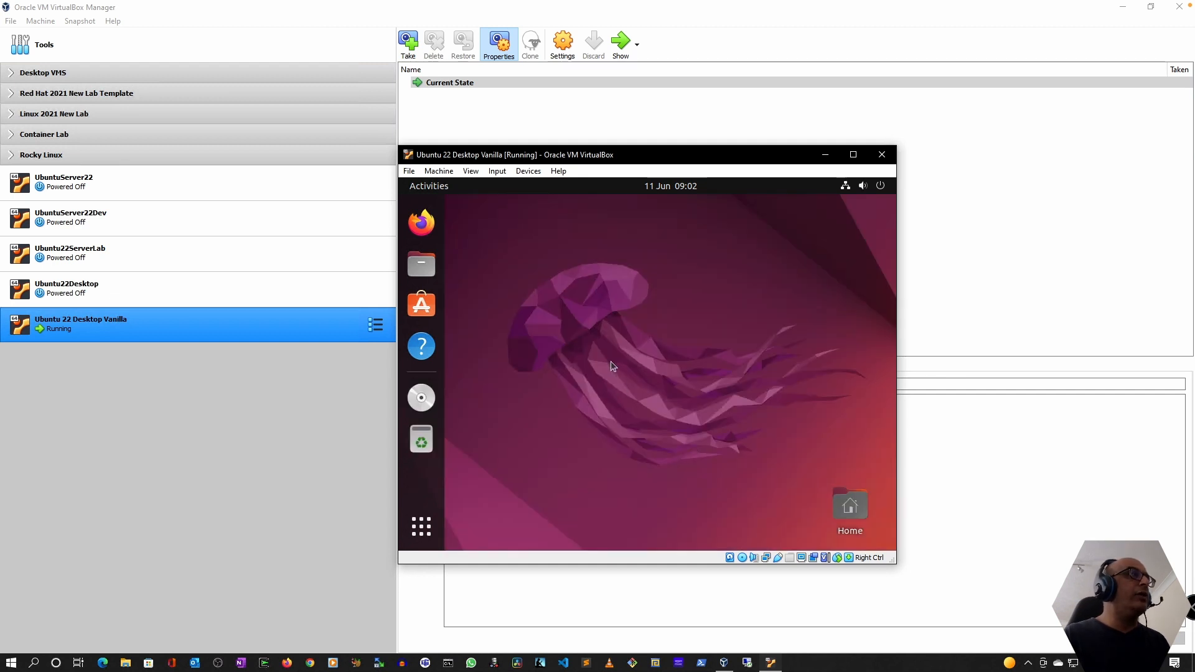
- Eject the Guest Additions disc and dismiss the Devices menu without choosing a disk
right_click(438, 410)
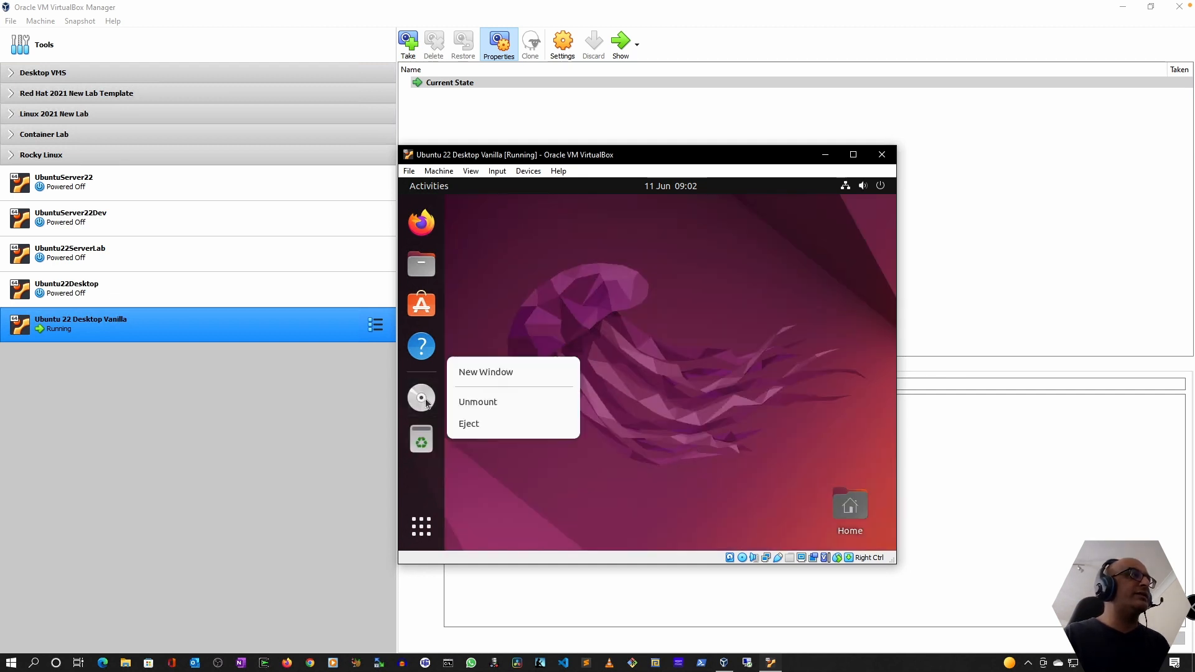
click(468, 424)
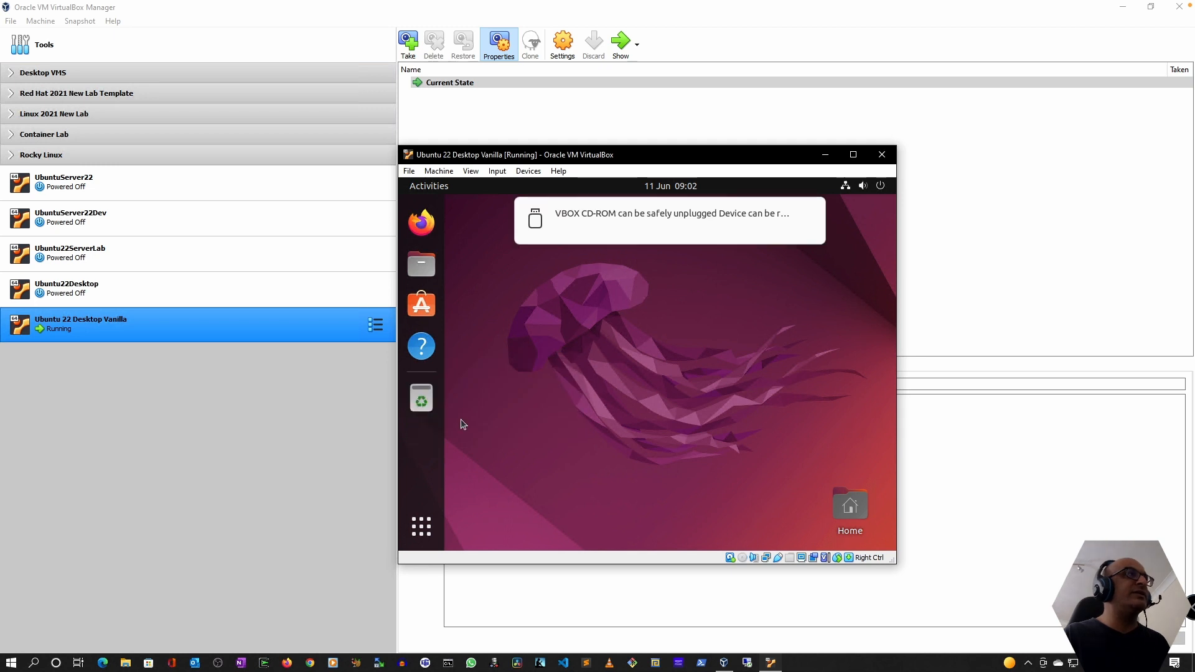
click(528, 171)
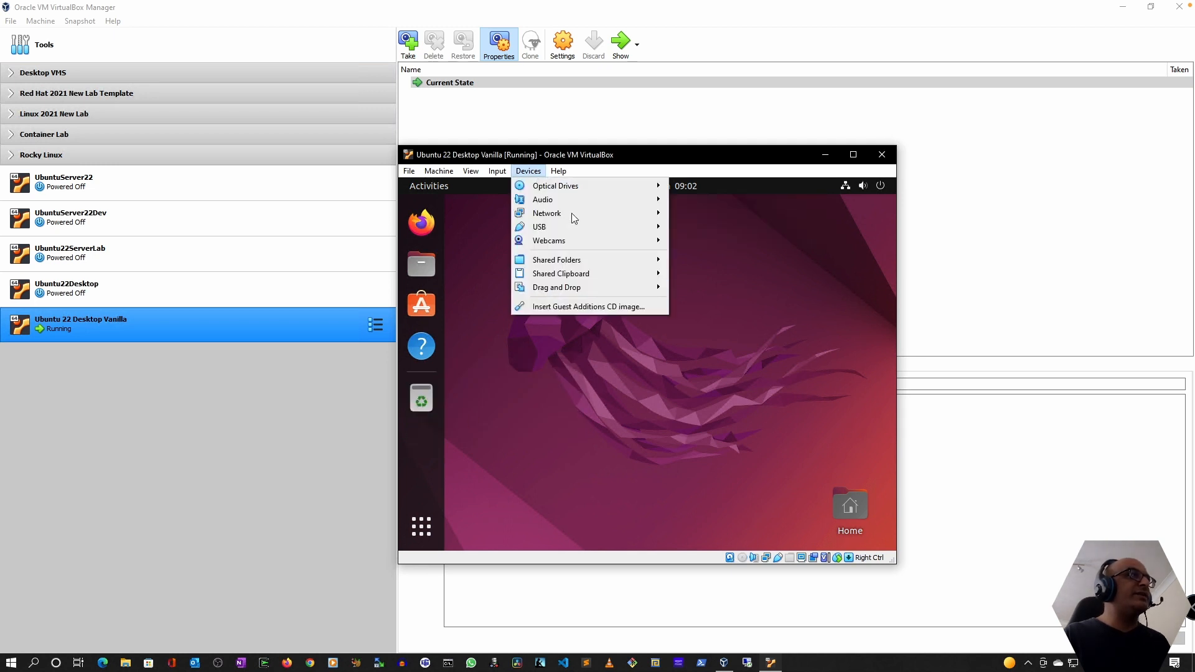
mouse_move(576, 189)
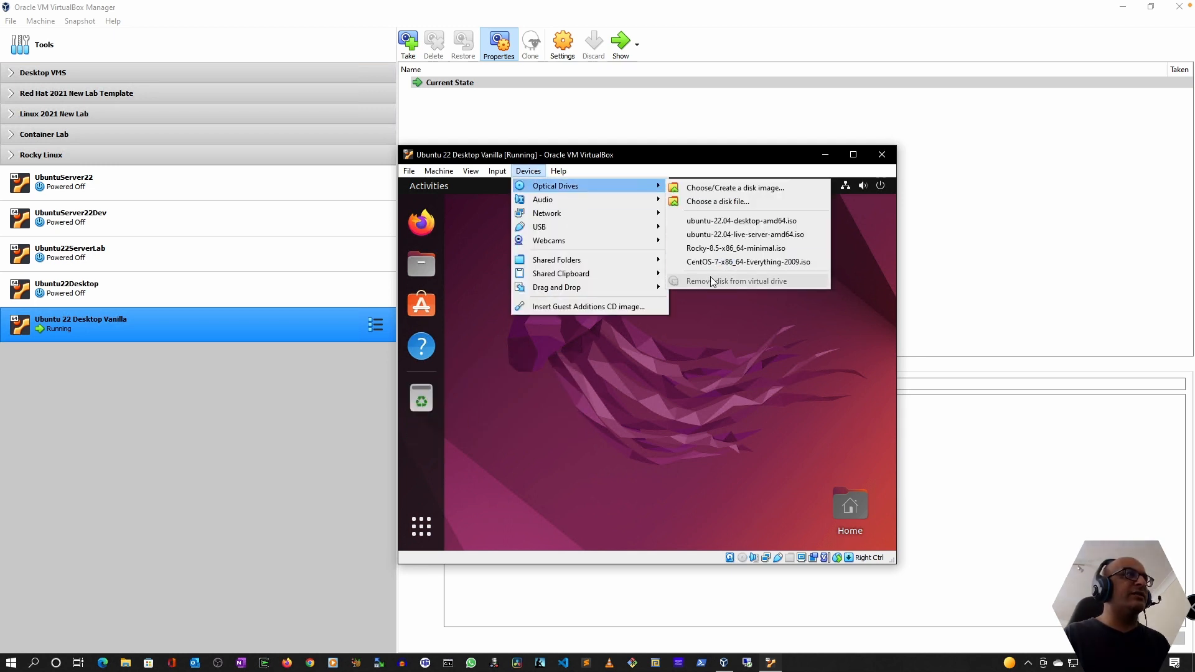
click(723, 337)
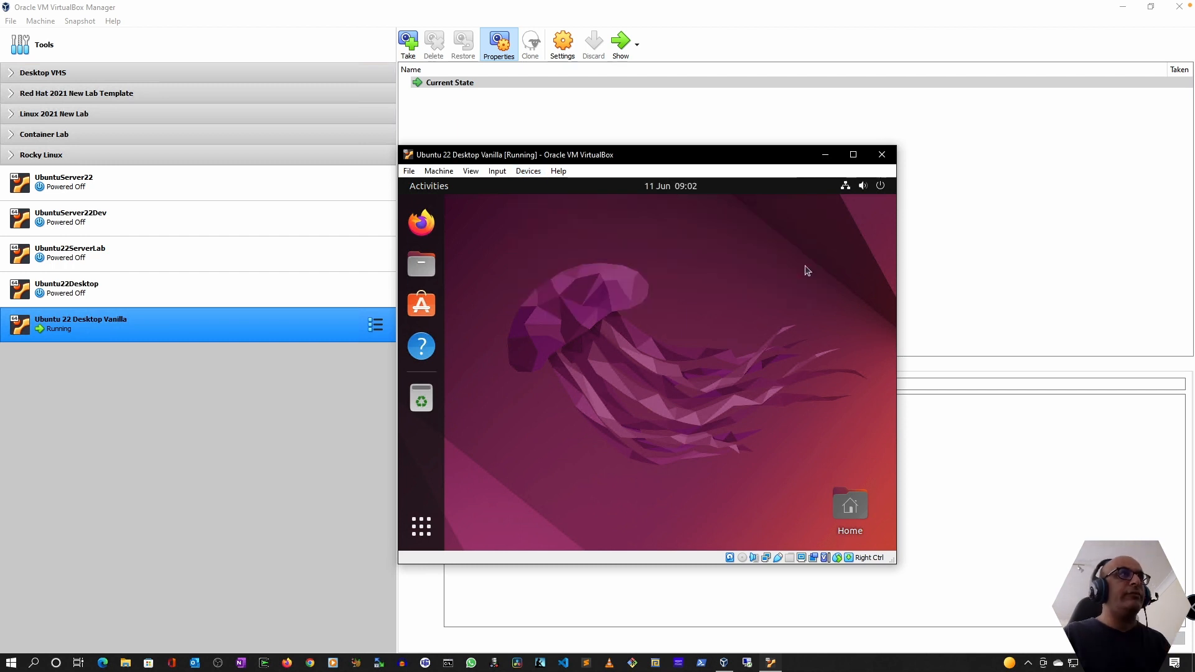
- Restart Ubuntu via the system menu's Power Off / Log Out > Restart… and confirm
click(884, 188)
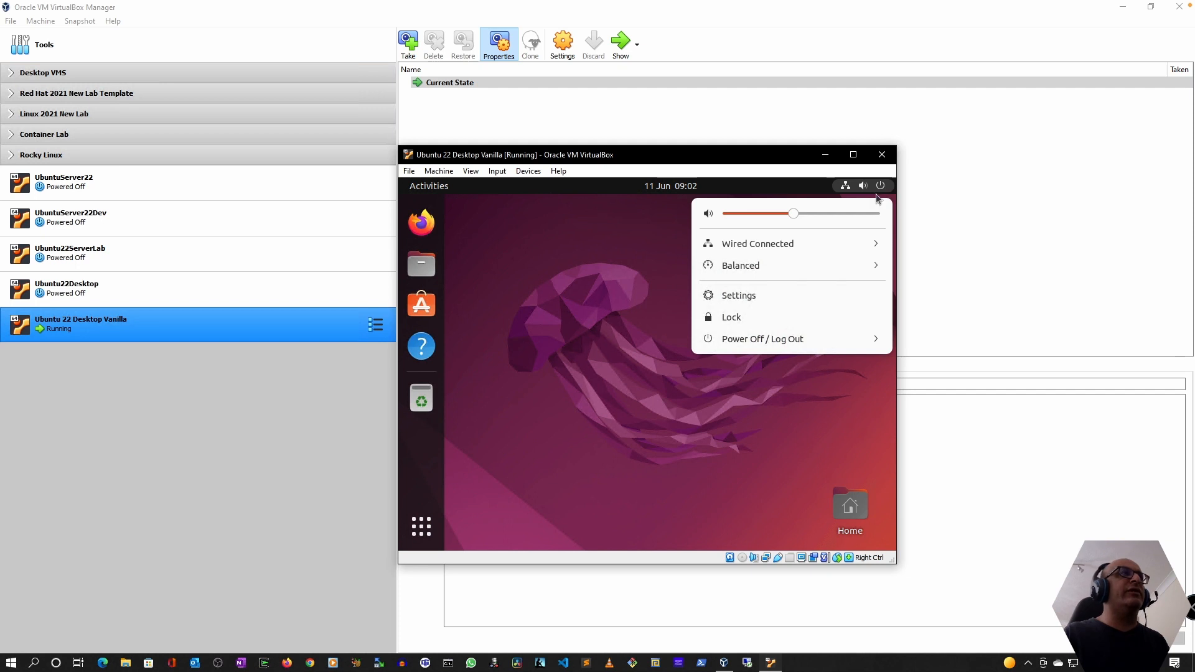
click(804, 336)
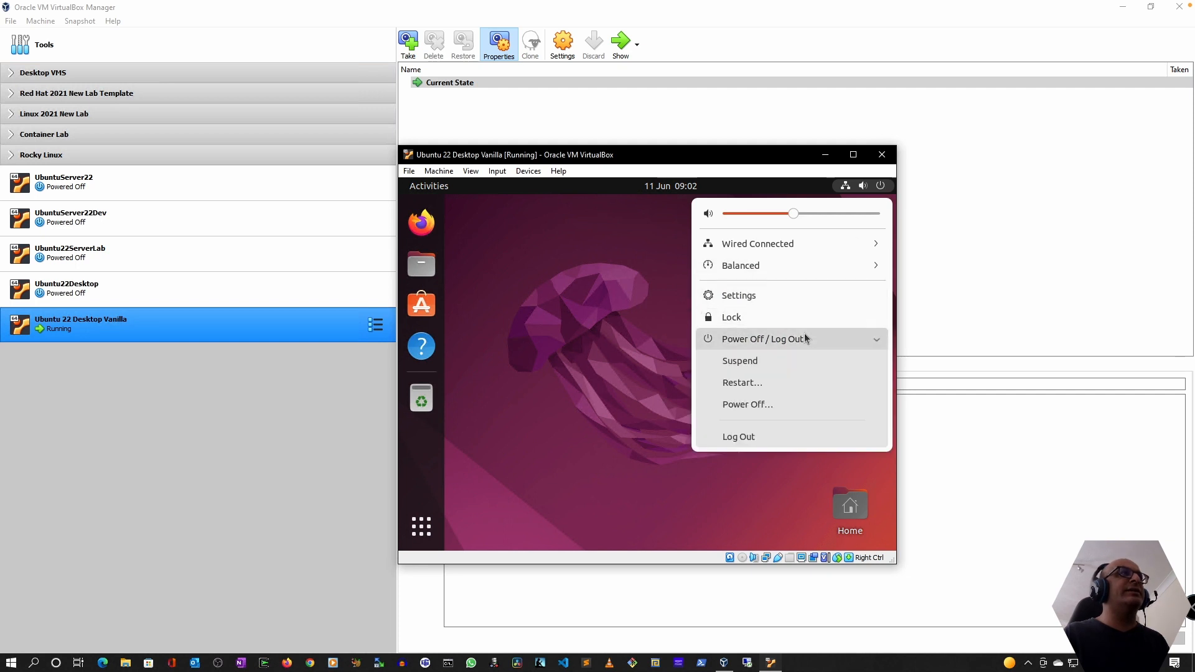
click(745, 382)
click(712, 399)
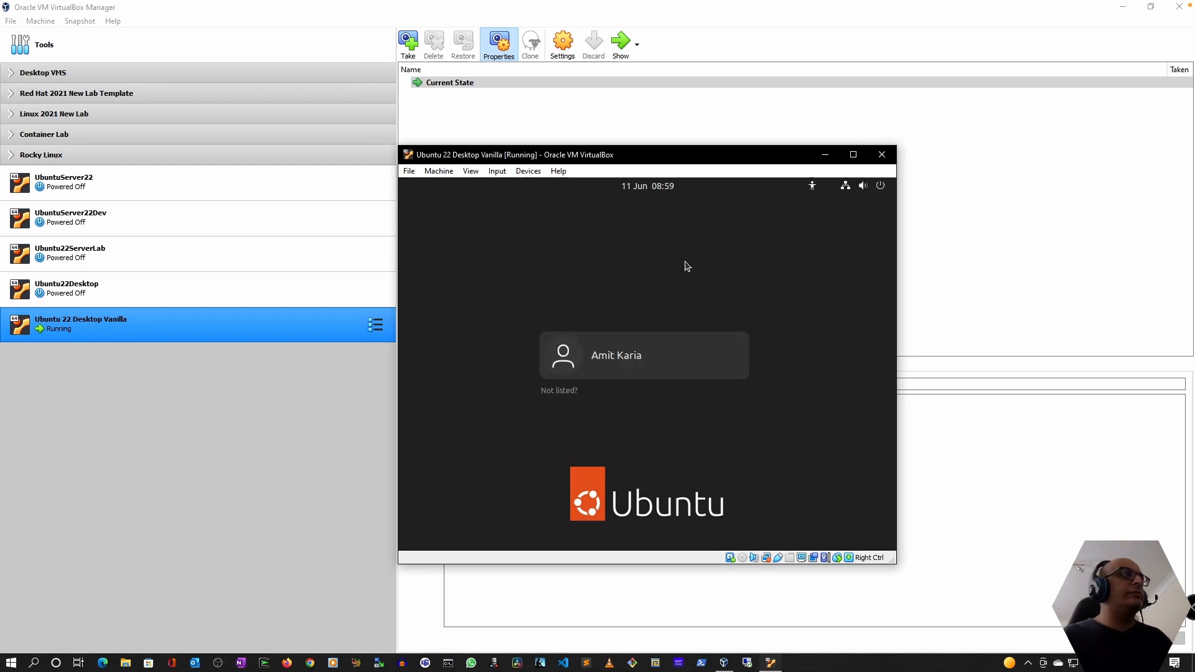
- Maximize the Ubuntu VM window by double-clicking its title bar
click(477, 173)
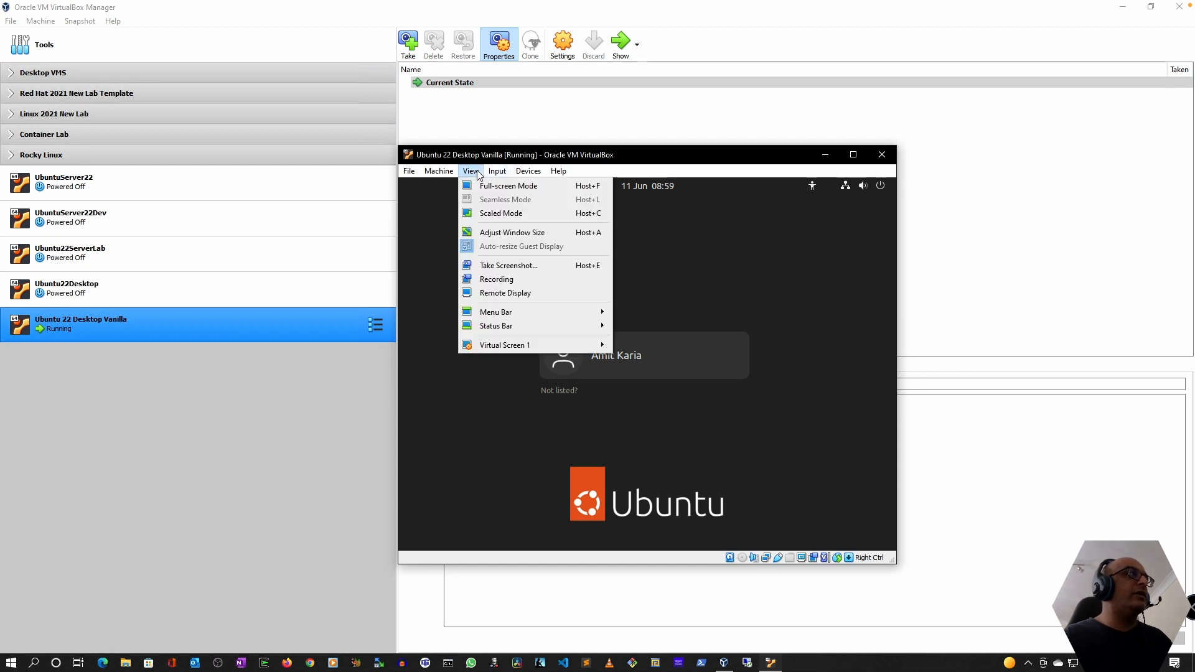
click(539, 161)
double_click(542, 159)
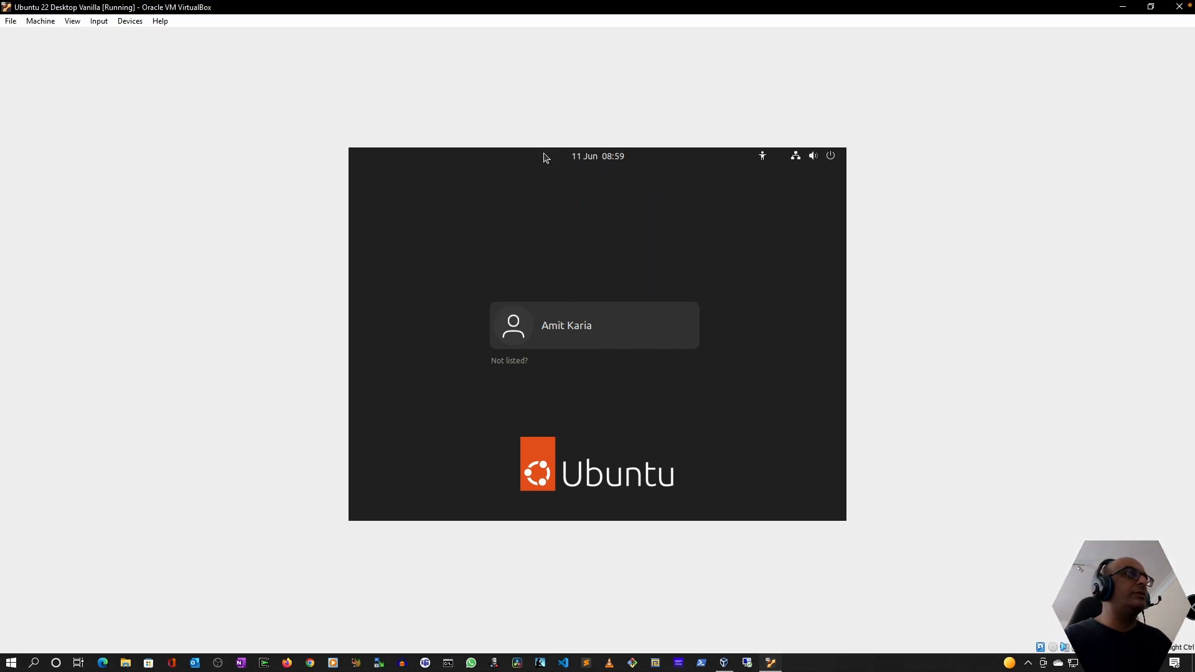
- Log in with the user account's password, then switch the VM to View > Full-screen Mode
click(558, 326)
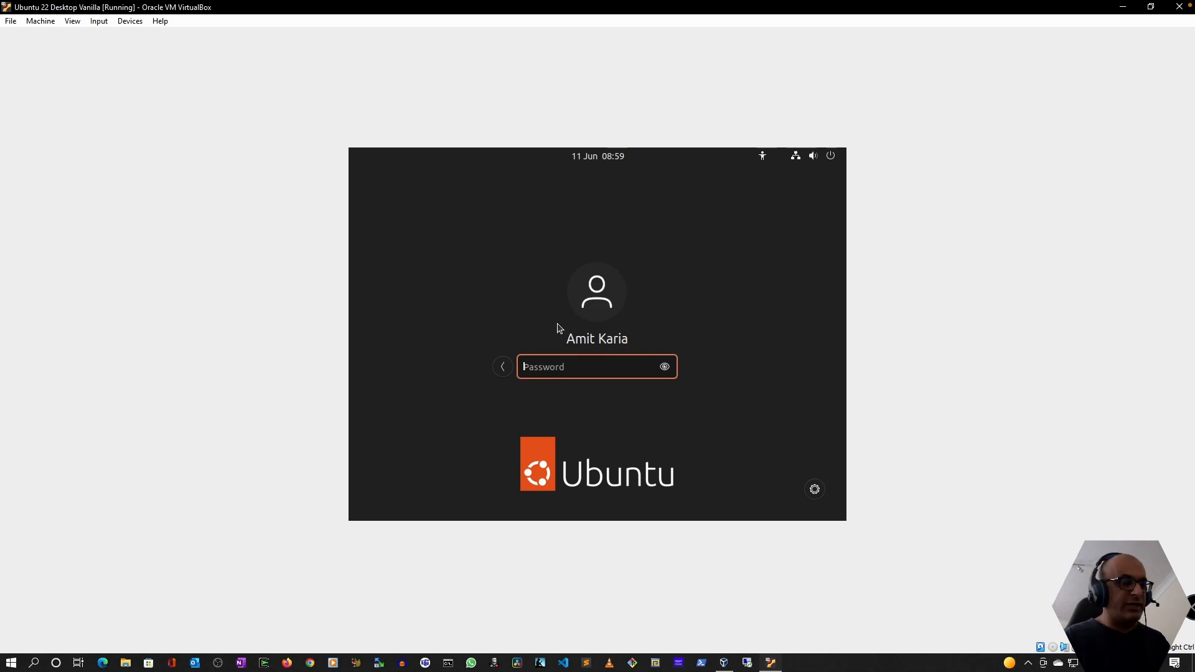
text(*******)
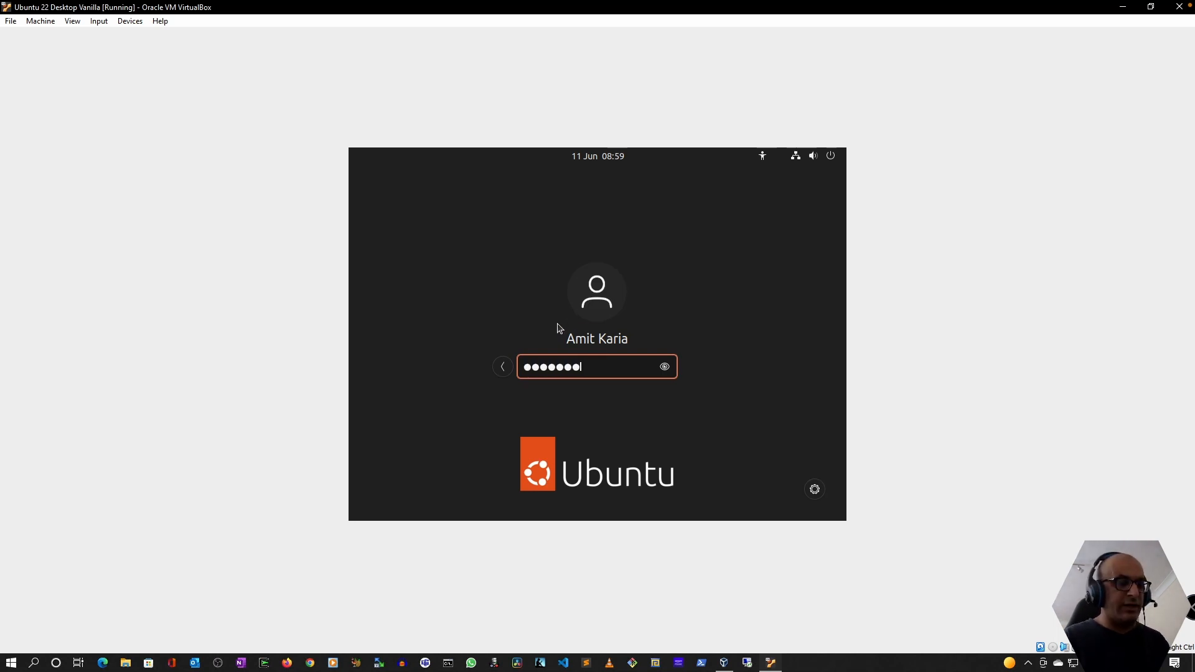
text(******)
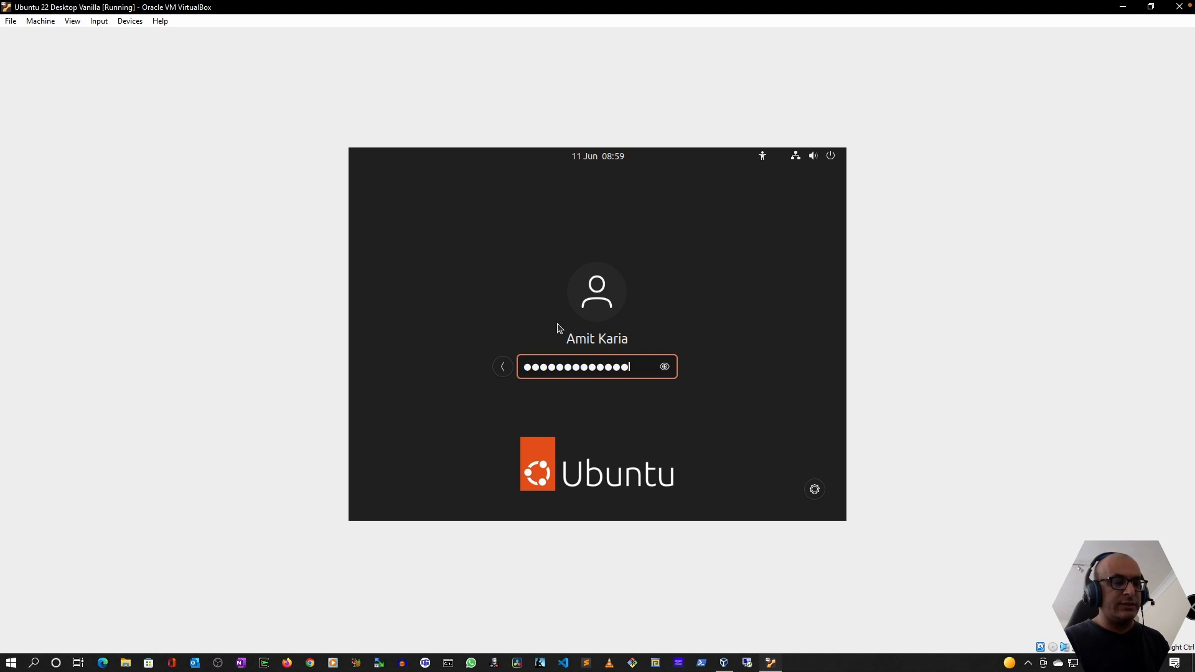
key(Return)
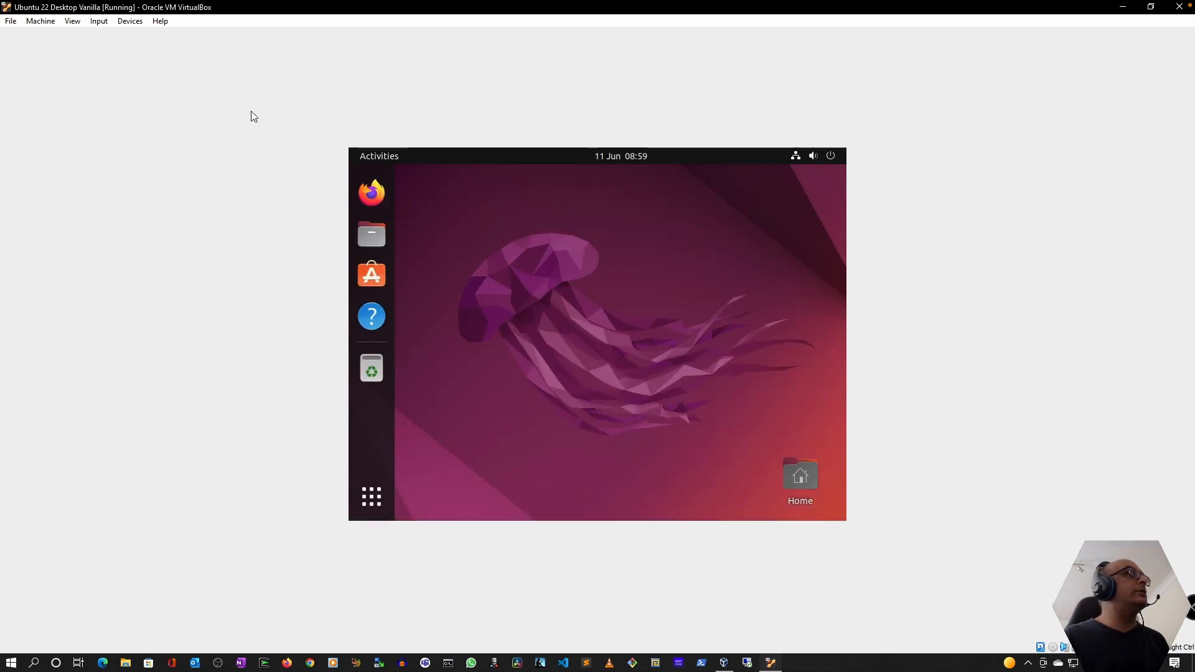
click(74, 22)
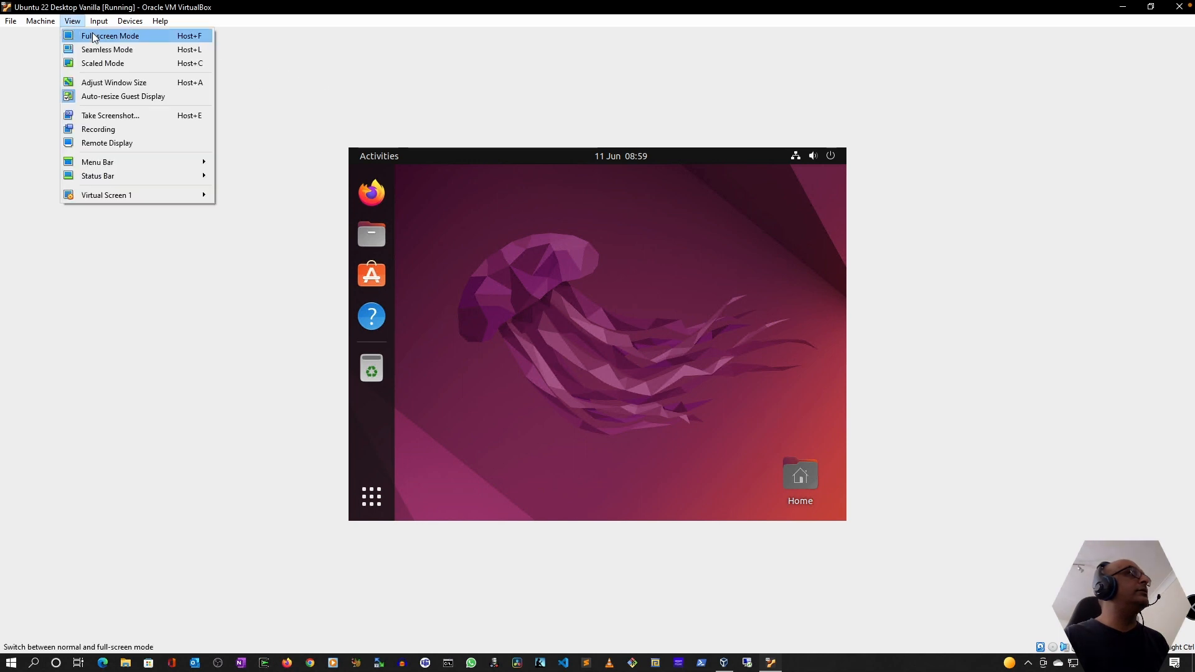
click(95, 38)
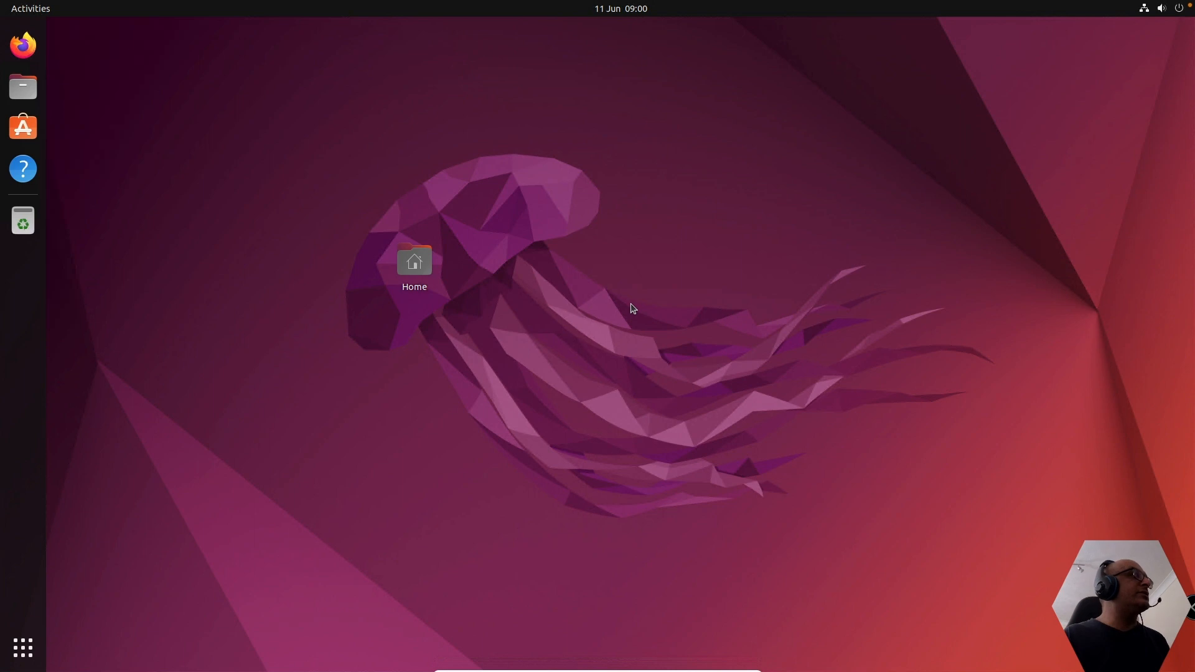
- Launch Software Updater from Show Applications, expand update details and run Install Now
click(26, 657)
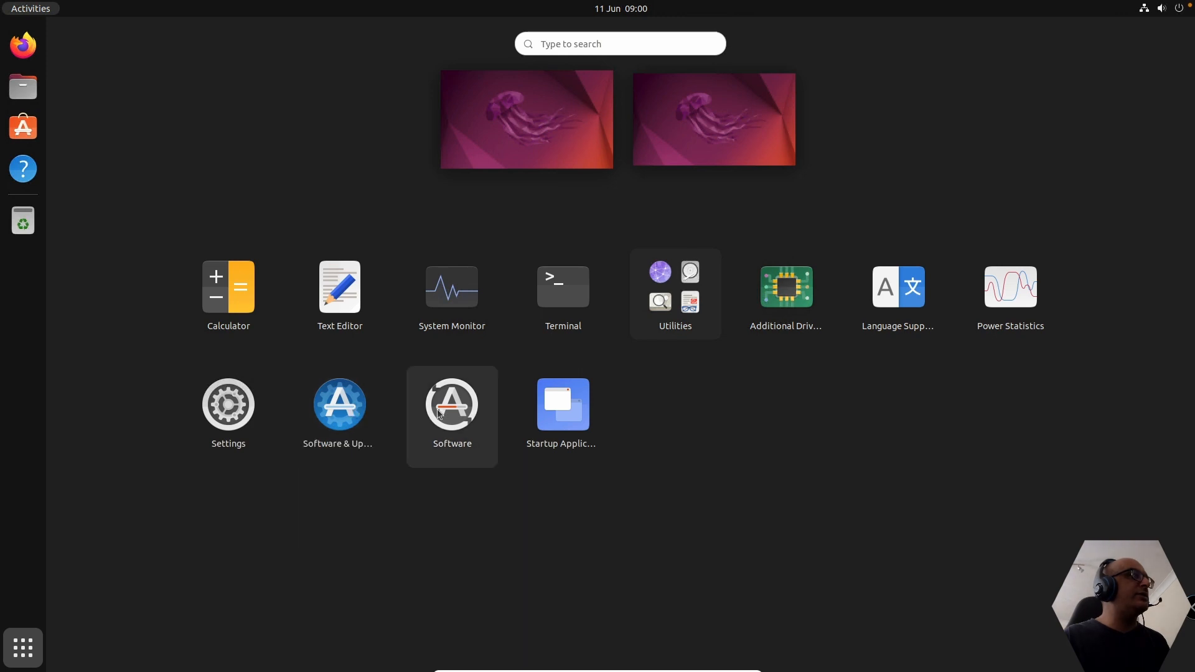
click(440, 413)
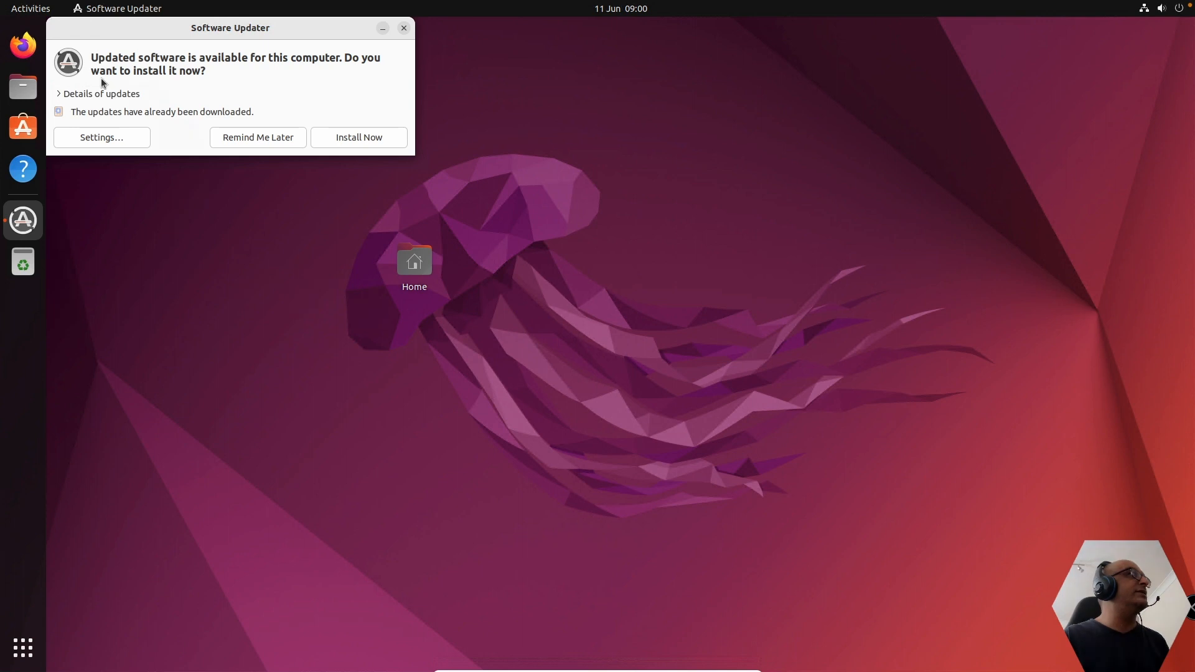
click(67, 95)
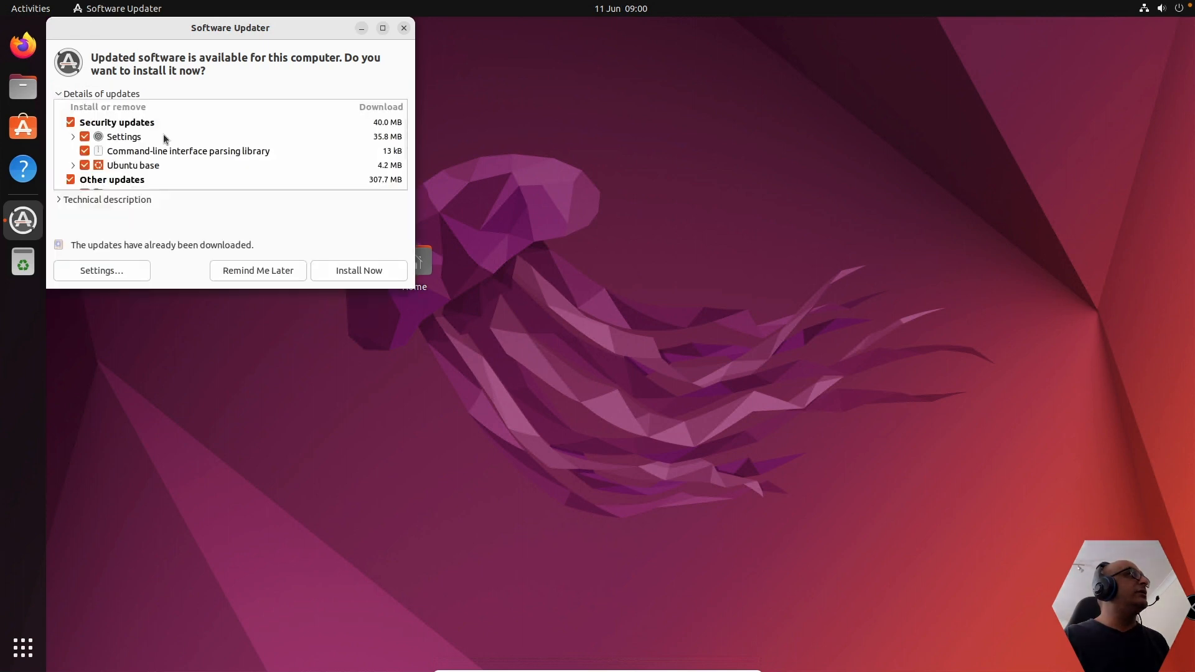
click(354, 271)
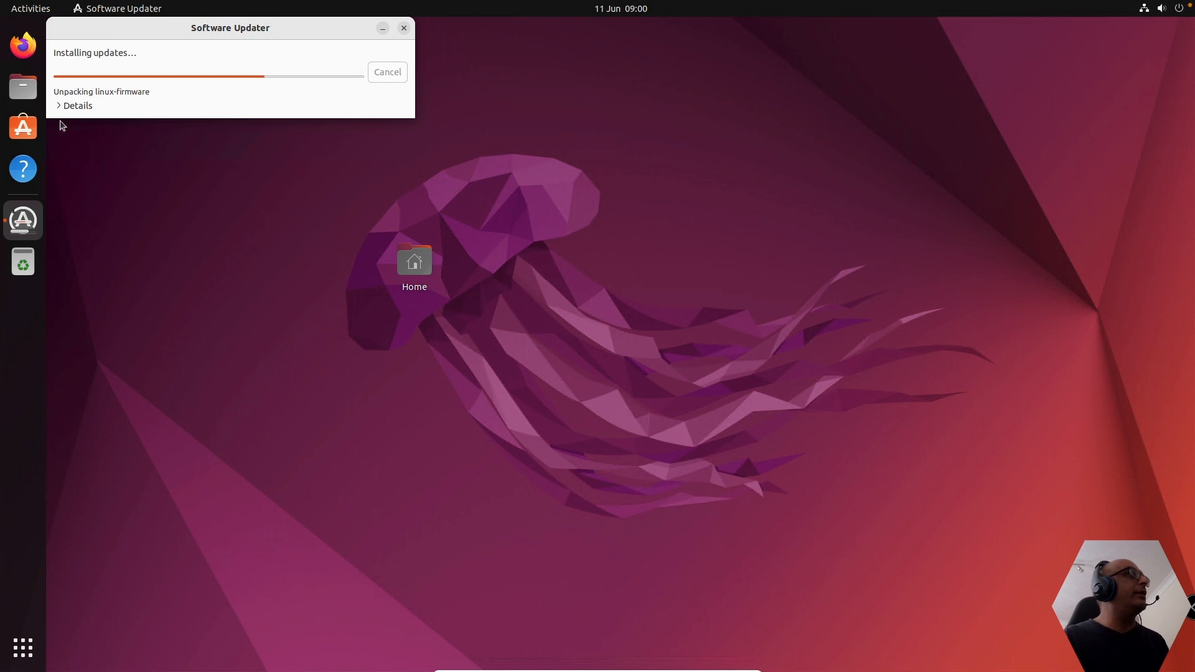
click(59, 105)
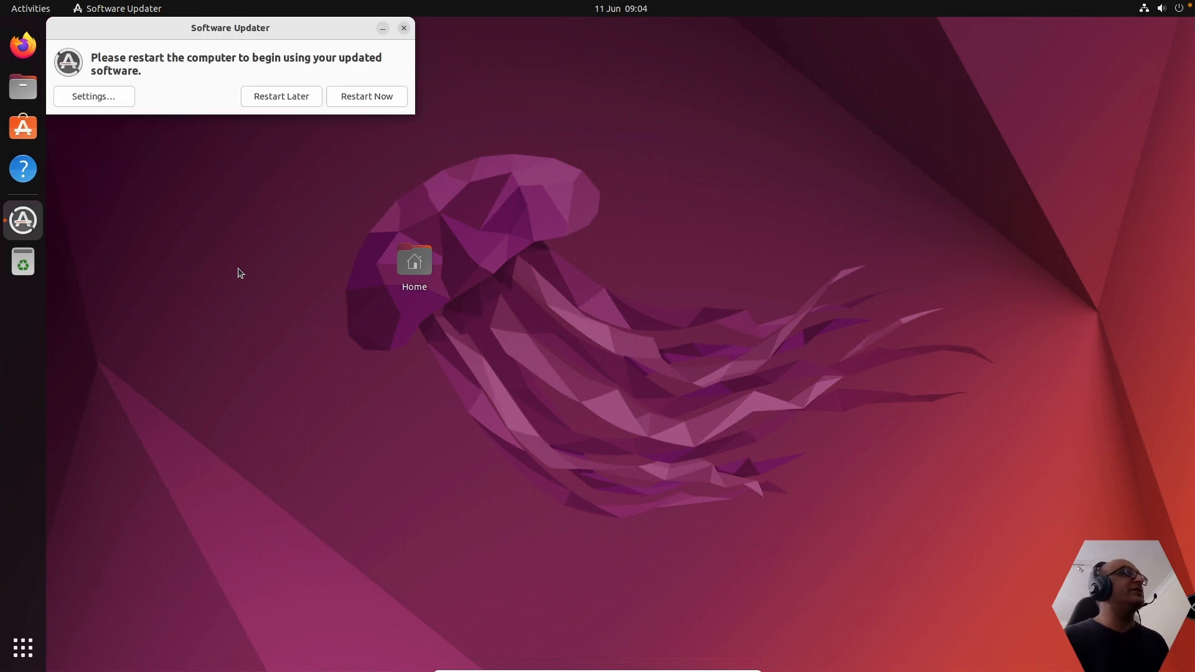
- Choose Restart Now to apply the updates and close both mouse-integration notifications
click(346, 216)
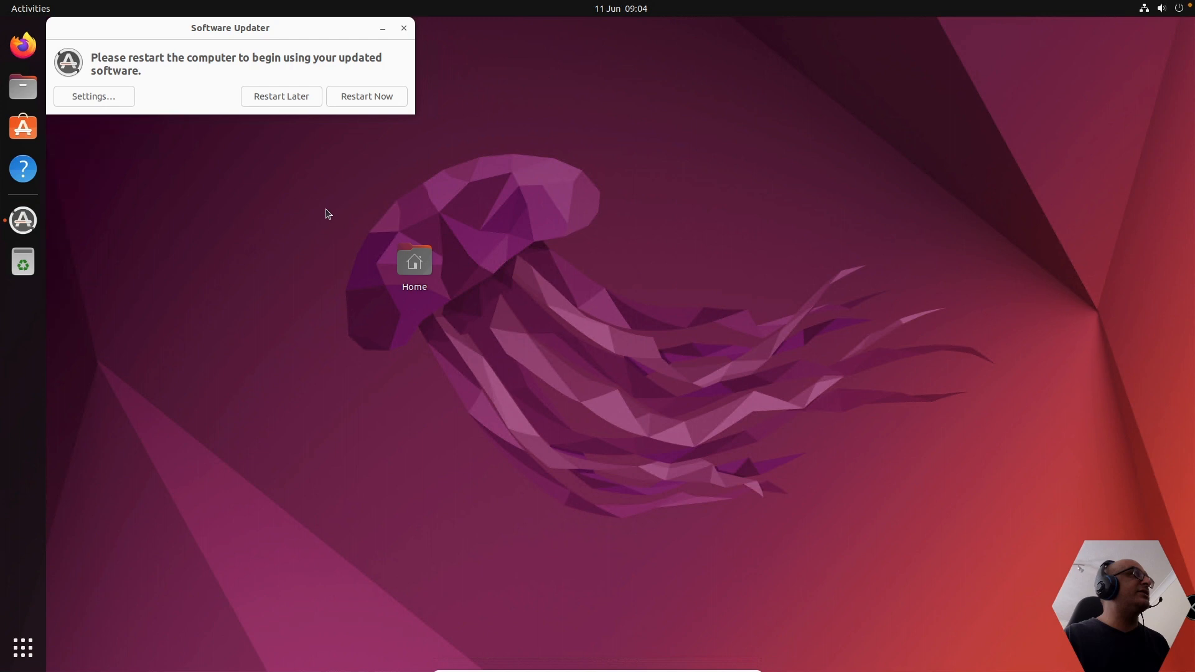
click(360, 97)
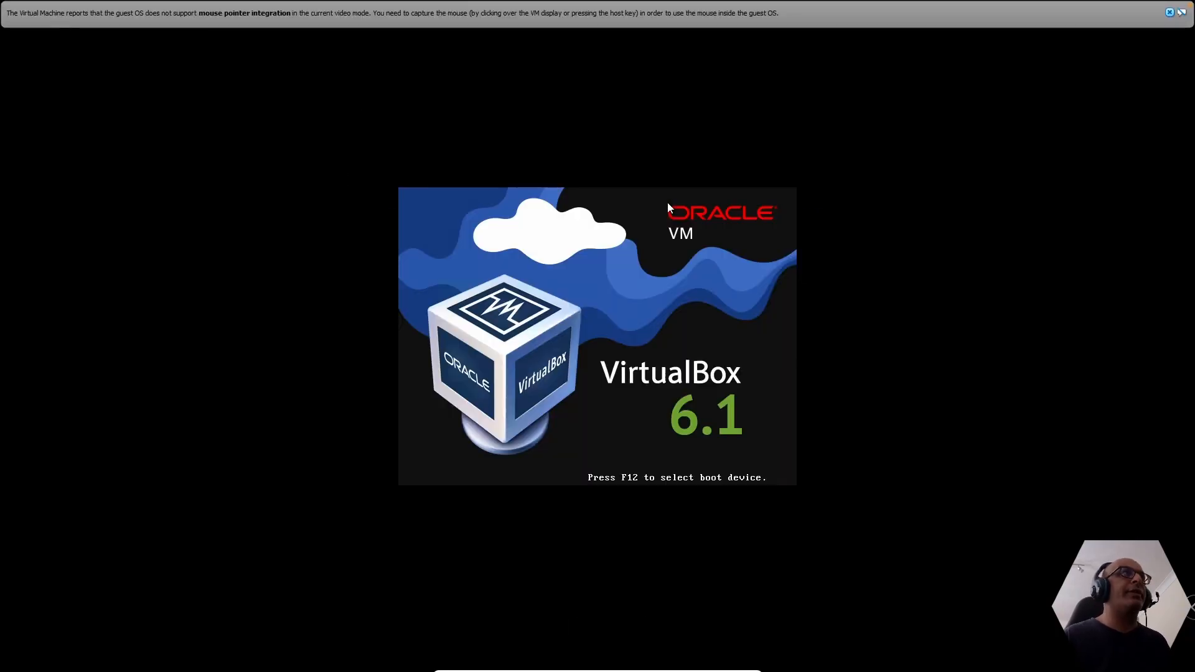
click(1170, 13)
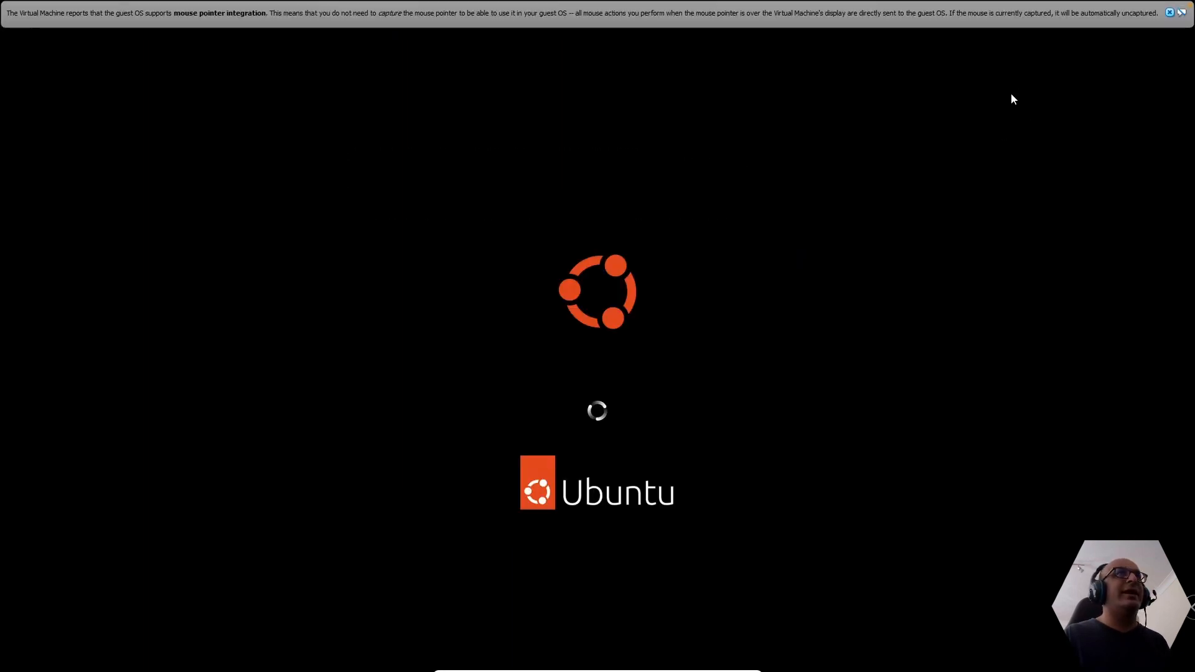
click(1170, 13)
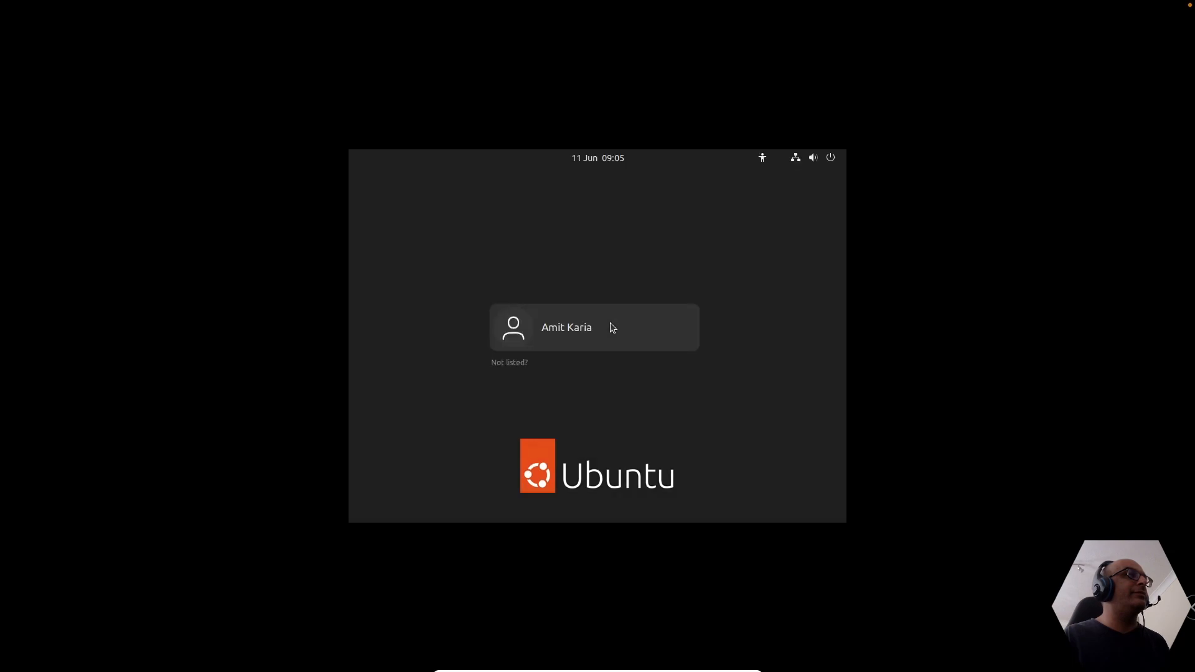
- Select the user on the login screen and enter the account password
click(574, 330)
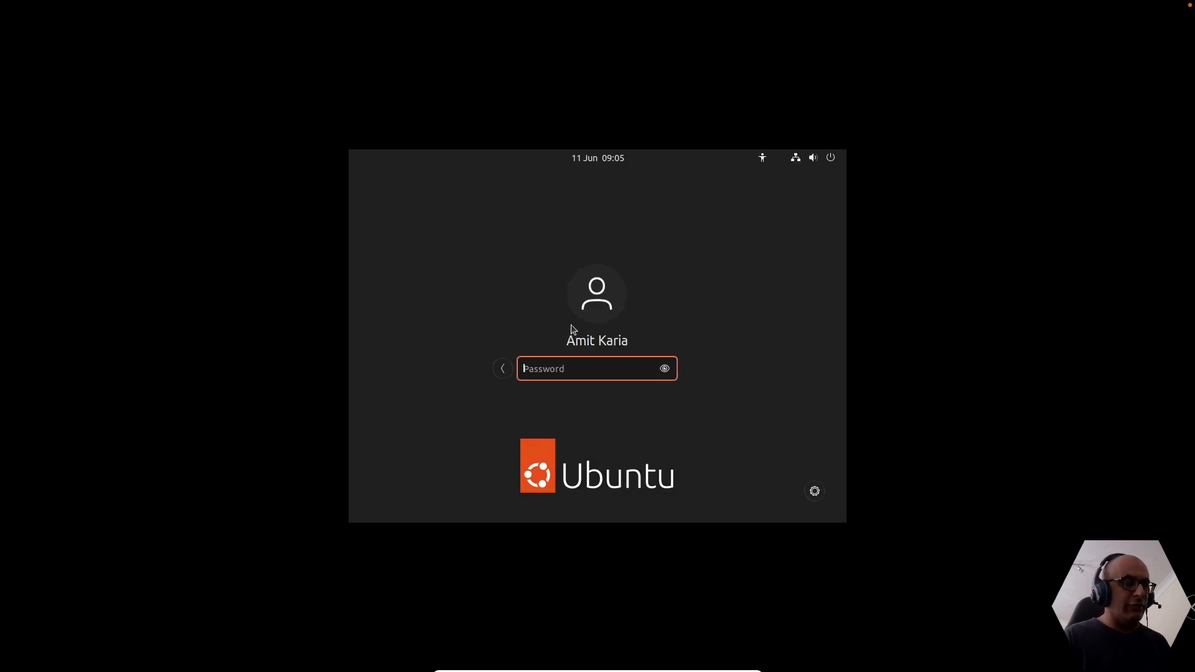
text(*******)
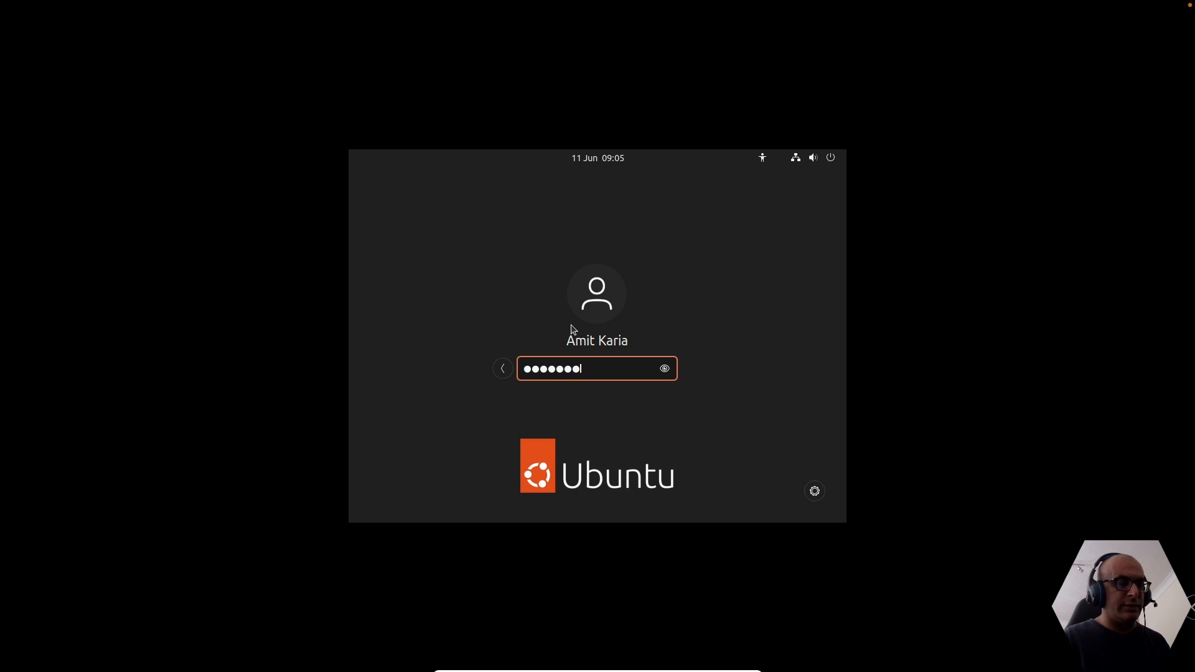
text(*****)
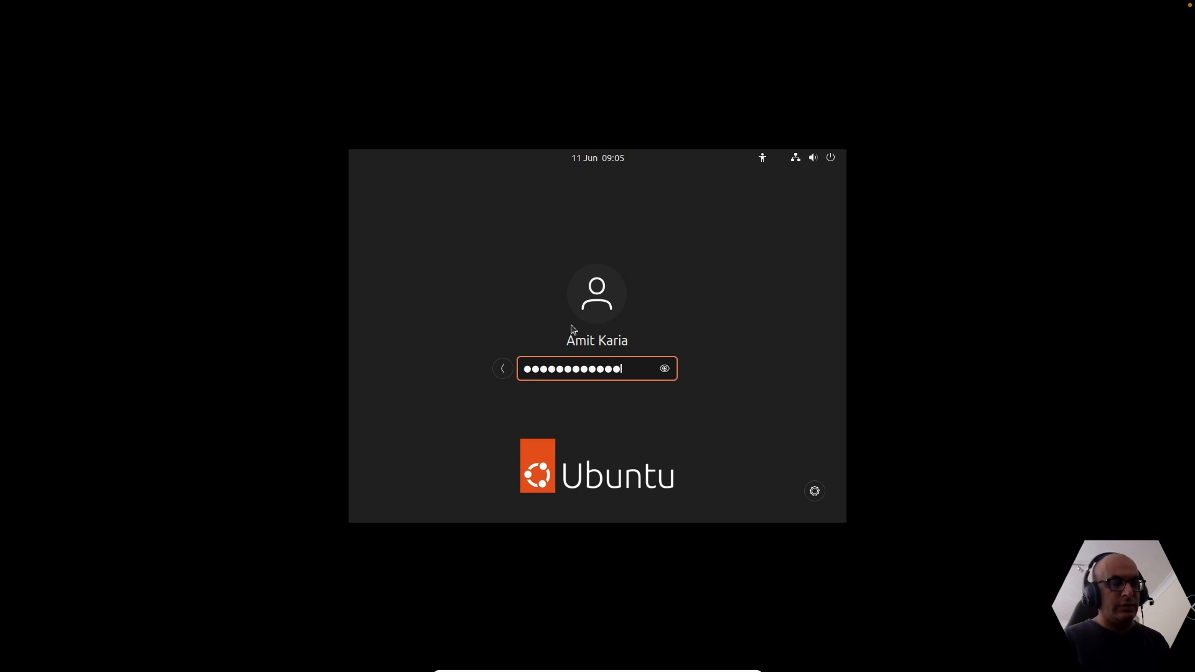
text(*)
key(Return)
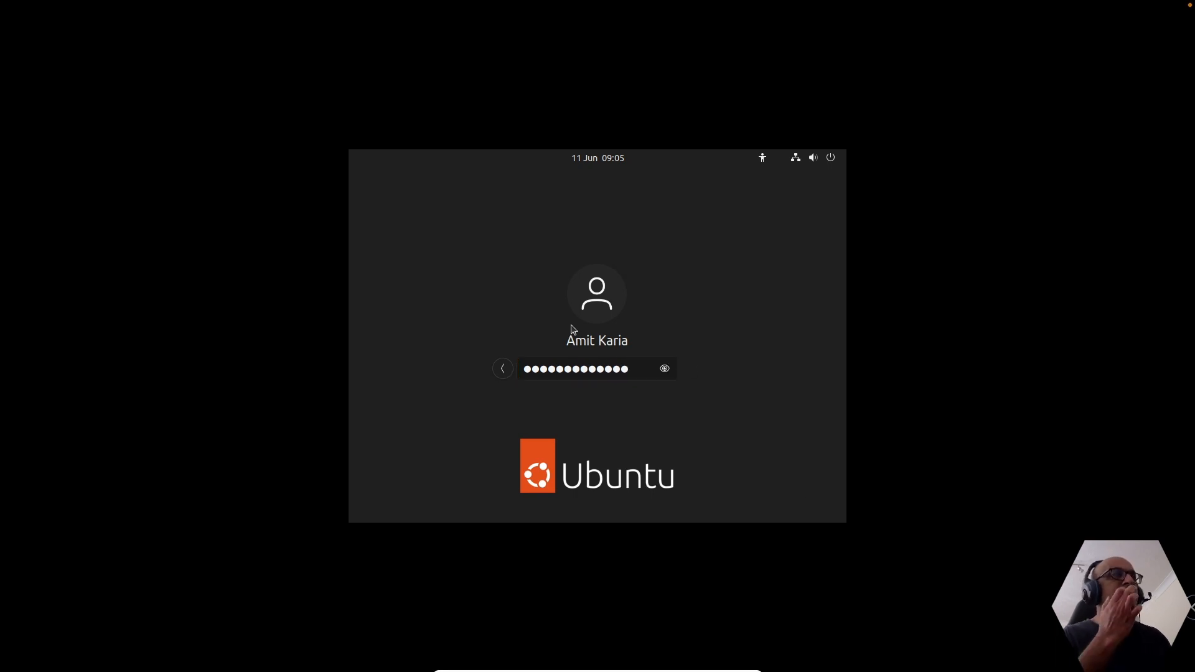